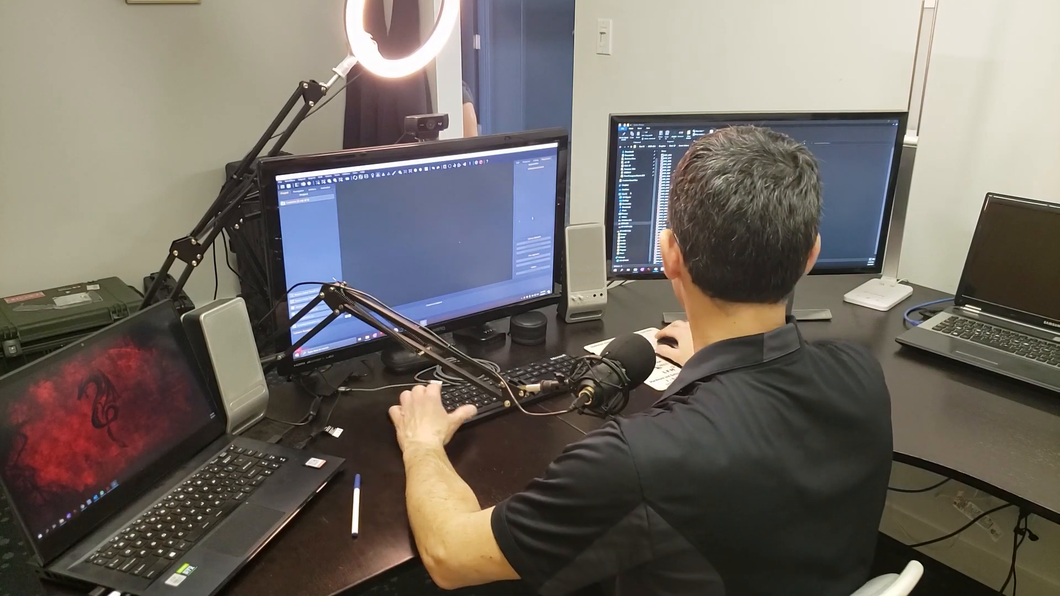
key(ctrl+a)
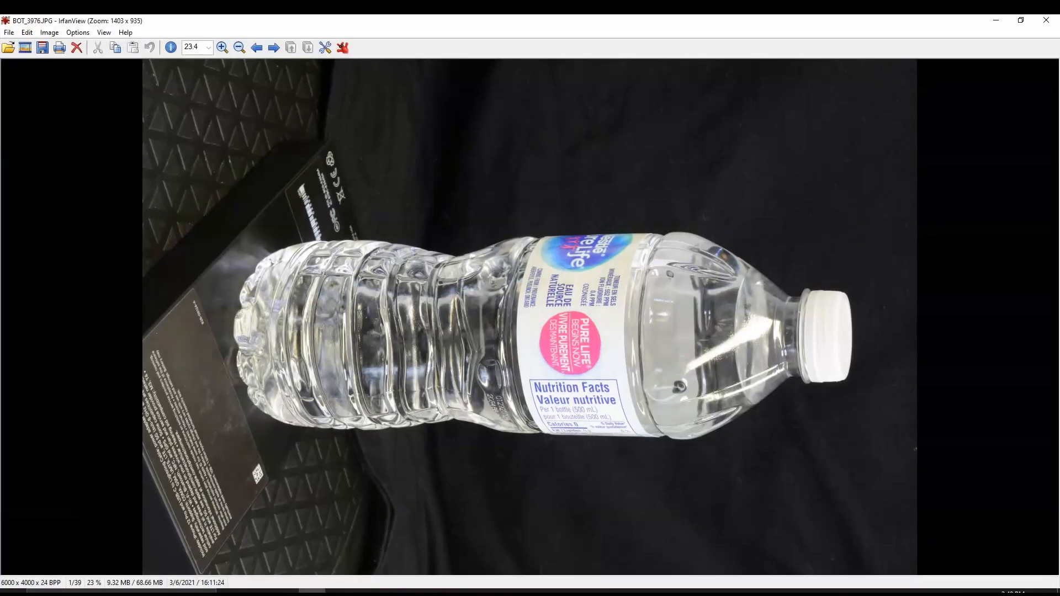
- Page through the bottle photos from BOT_3976.JPG to BOT_4006.JPG and examine how they cover the bottle all around
key(Right)
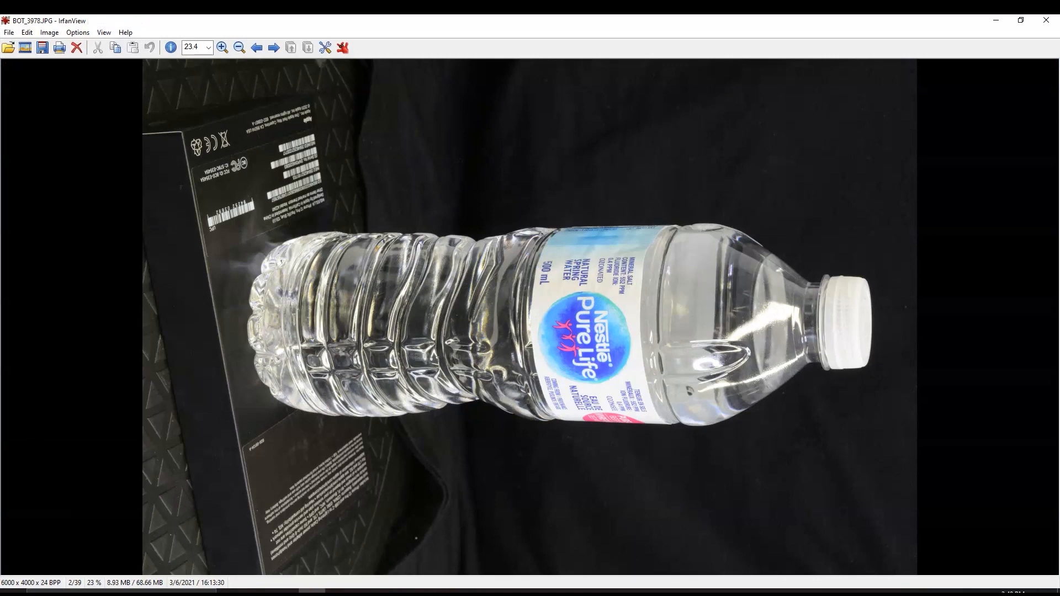
key(Right)
key(Right)
key(Right)
key(Right)
key(Right)
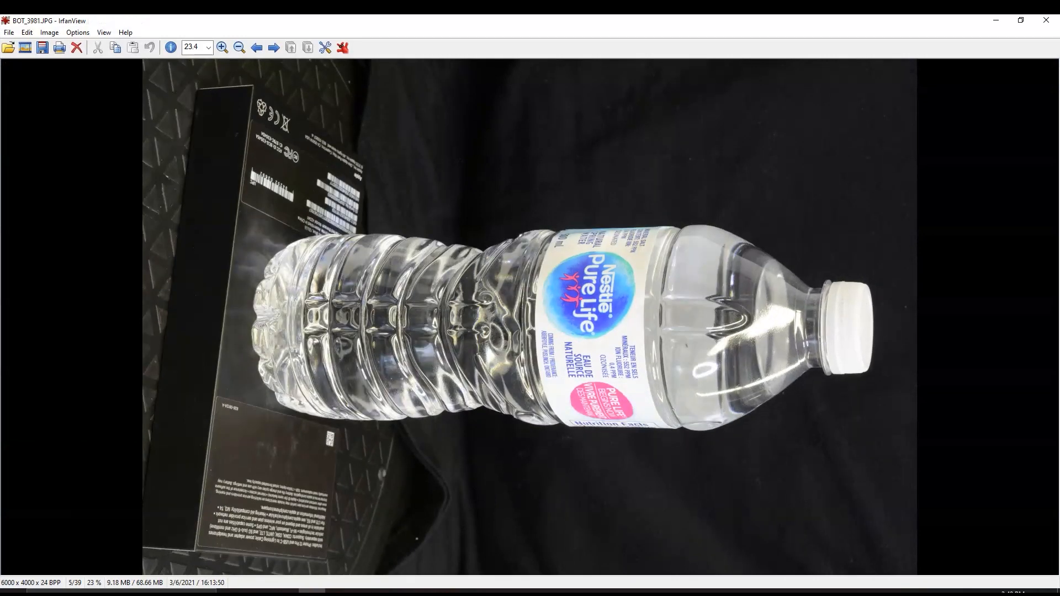
key(Right)
key(Right)
key(Right)
key(Right)
key(Right)
key(Right)
key(Right)
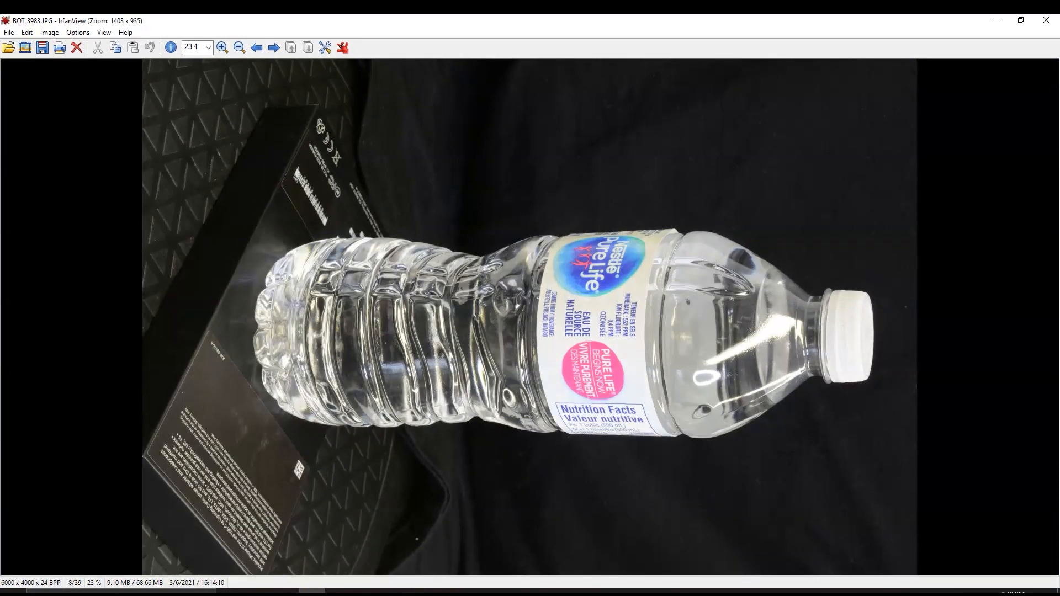
key(Right)
key(Right)
key(Right)
key(Right)
key(Right)
key(Right)
key(Right)
key(Right)
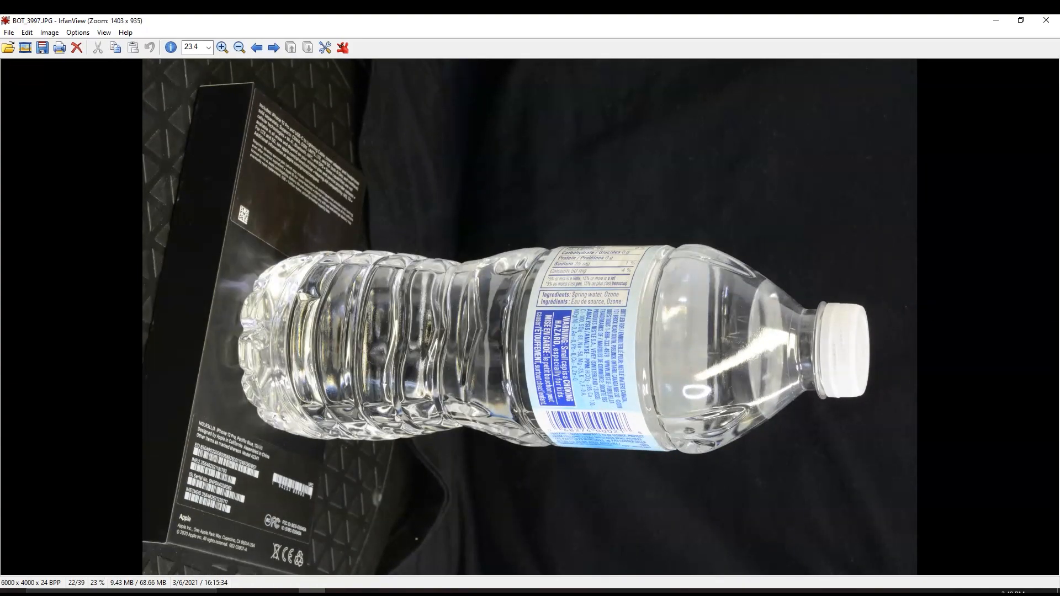
key(Right)
key(Right)
key(Right)
key(Right)
key(Right)
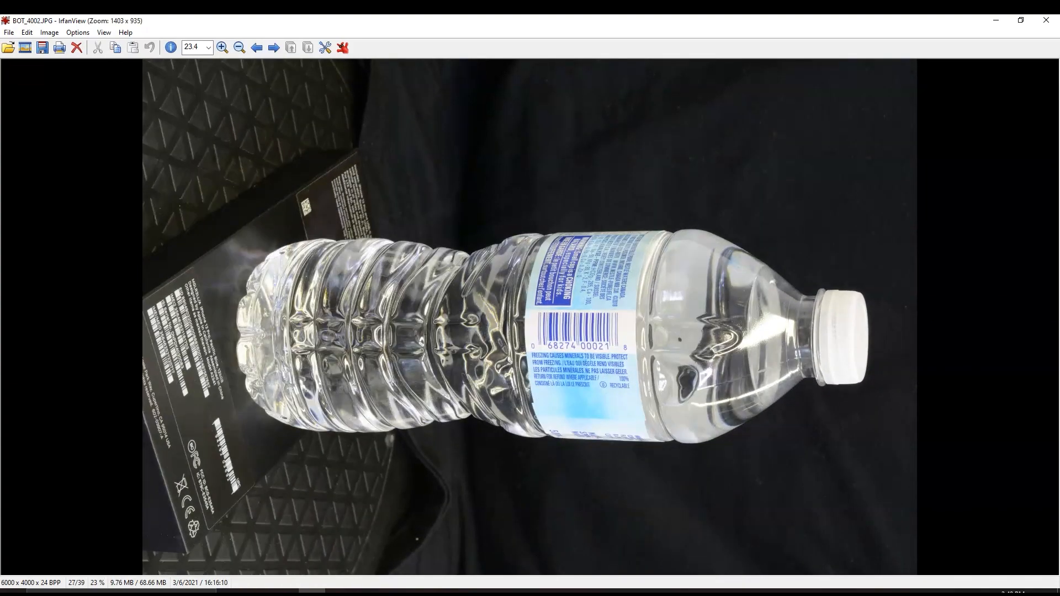
key(Right)
key(Right)
key(Right)
key(Right)
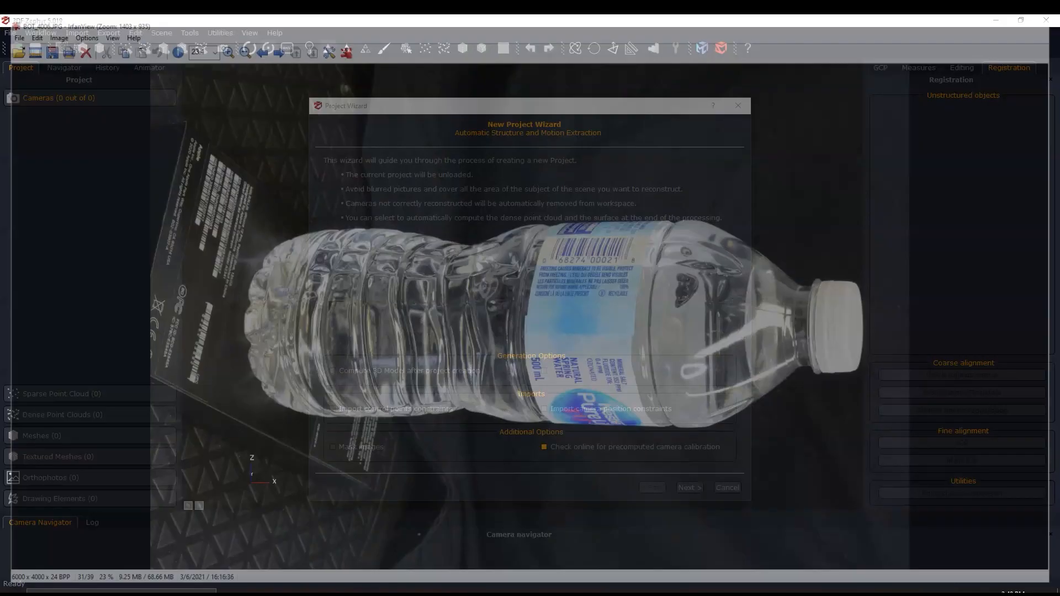
- Create a project from the 39 bottle photos with the Close Range category and Default preset, and run the camera orientation
key(Return)
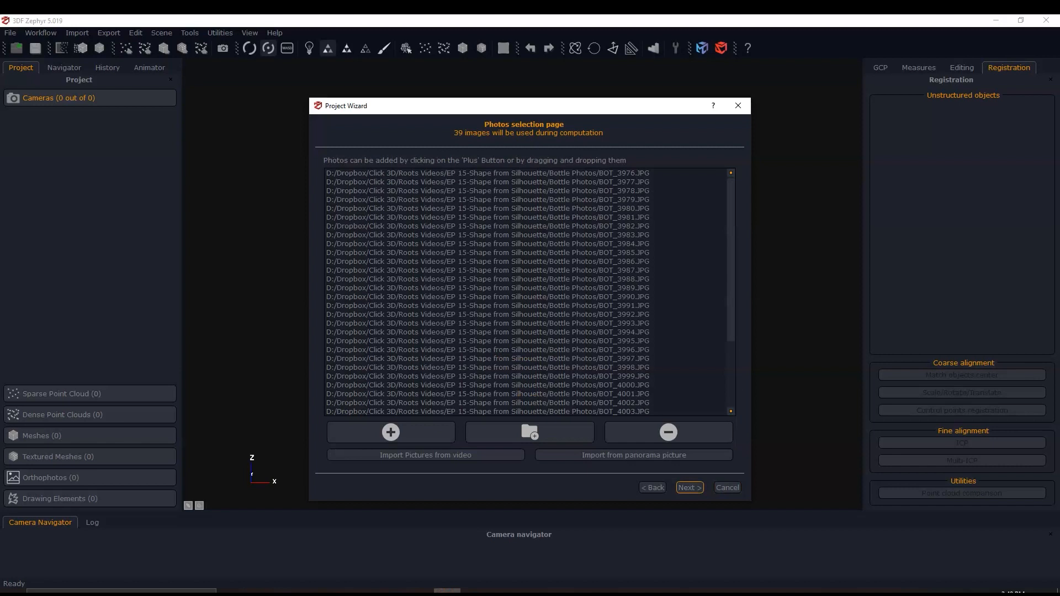
key(Return)
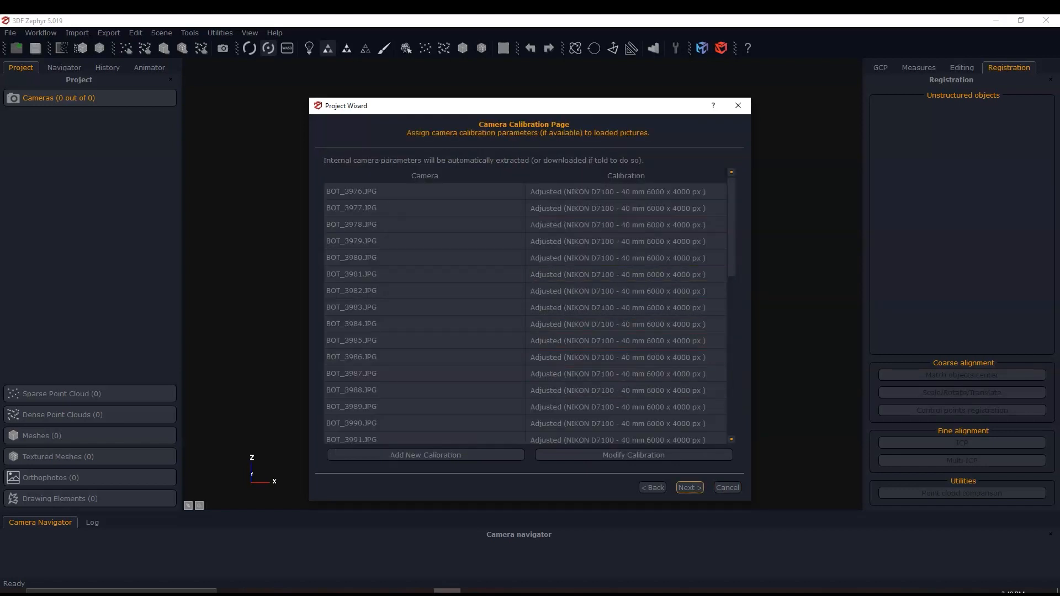
key(Return)
click(549, 202)
click(549, 218)
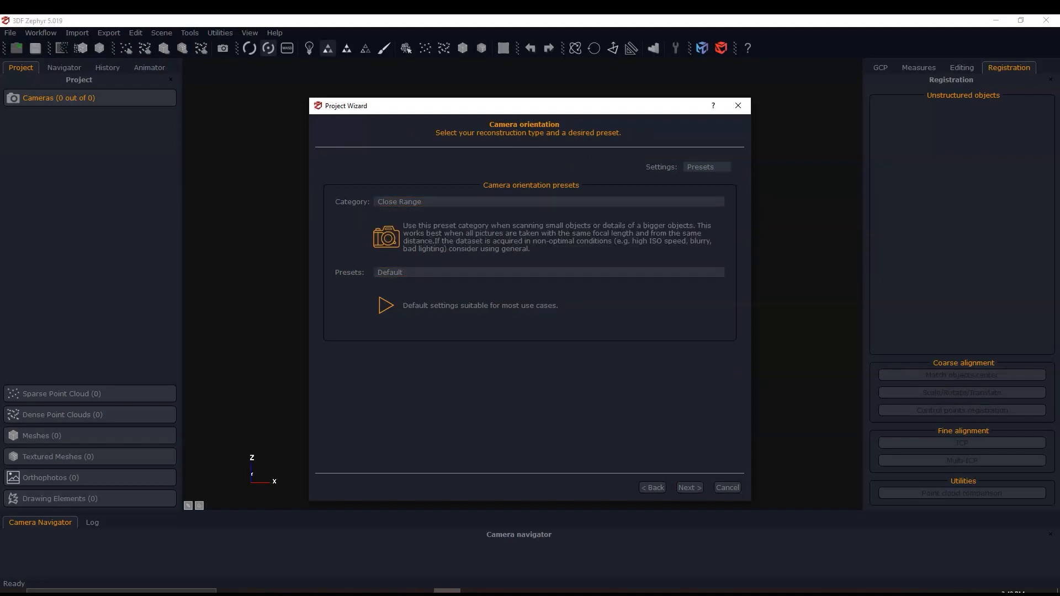
key(Return)
key(Return)
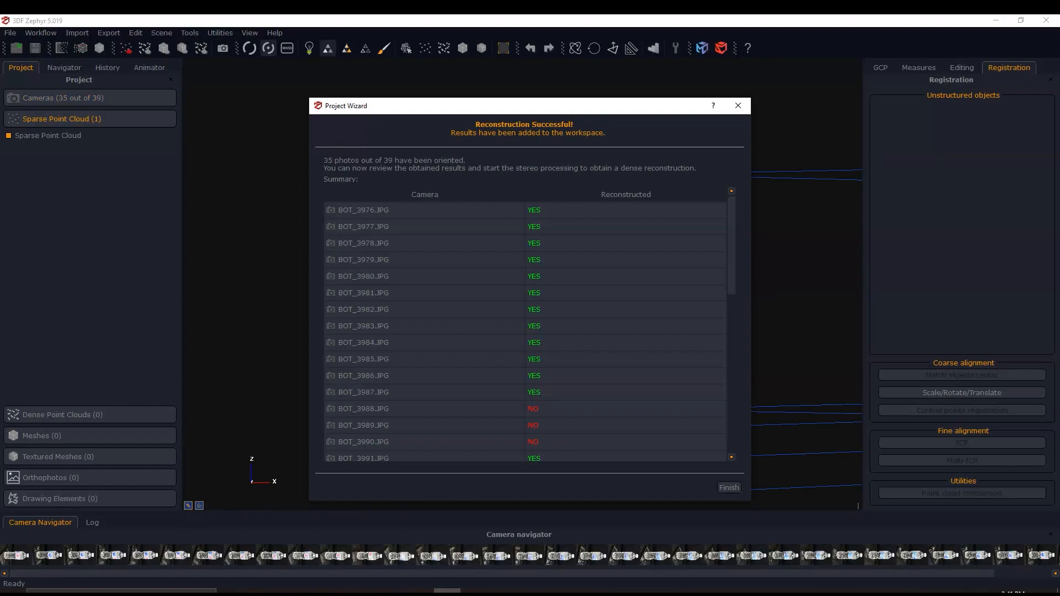
- Review the reconstruction summary for which bottle photos were oriented, and finish the project wizard
scroll(524, 332, down, 8)
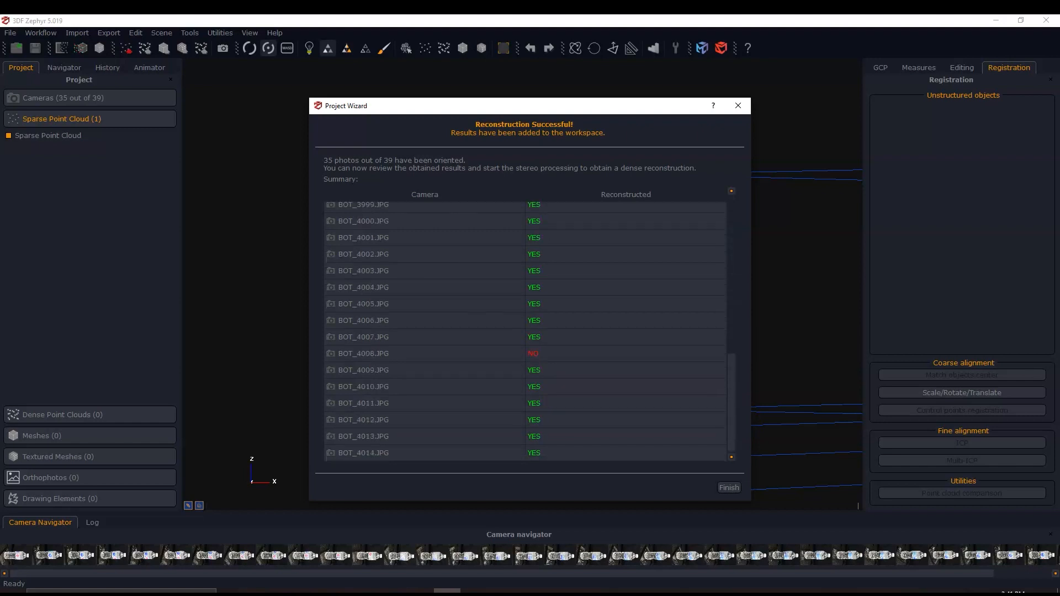
scroll(524, 331, up, 6)
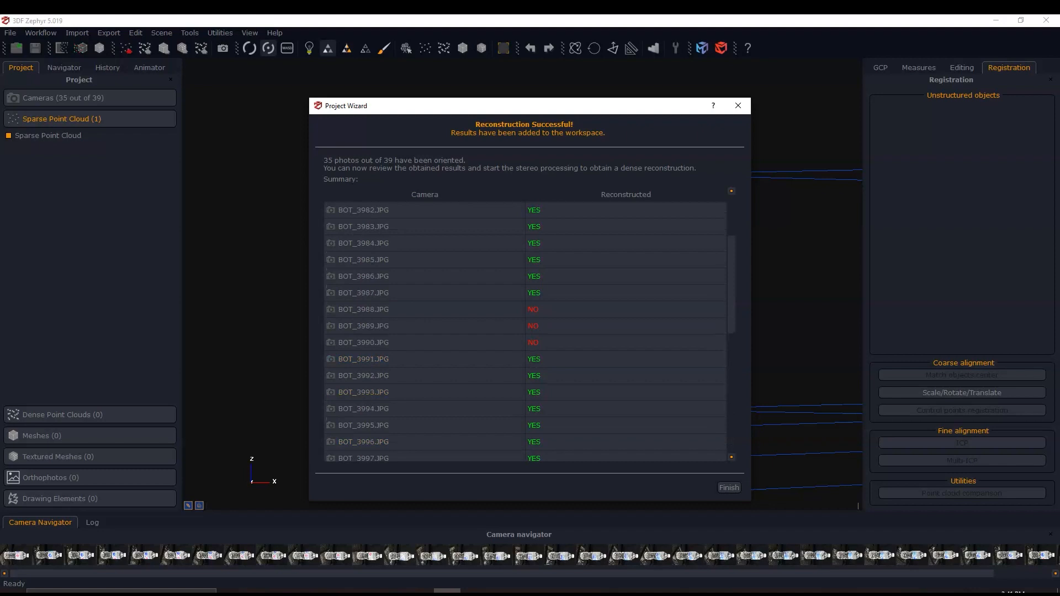
scroll(525, 332, up, 2)
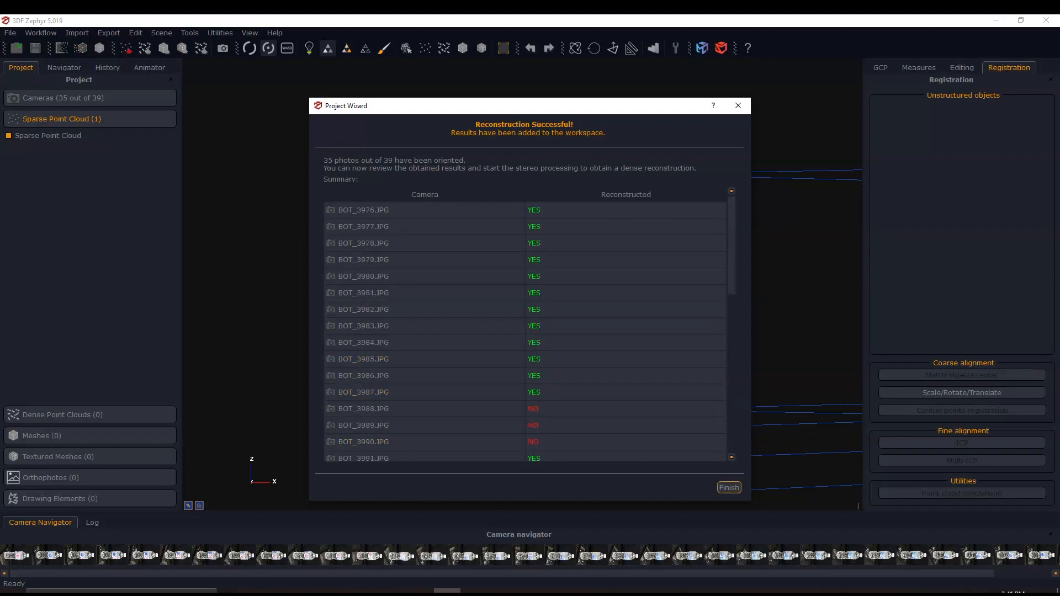
click(729, 488)
- Examine the sparse point cloud and the arrangement of the reconstructed cameras from the front and the side
scroll(392, 402, down, 10)
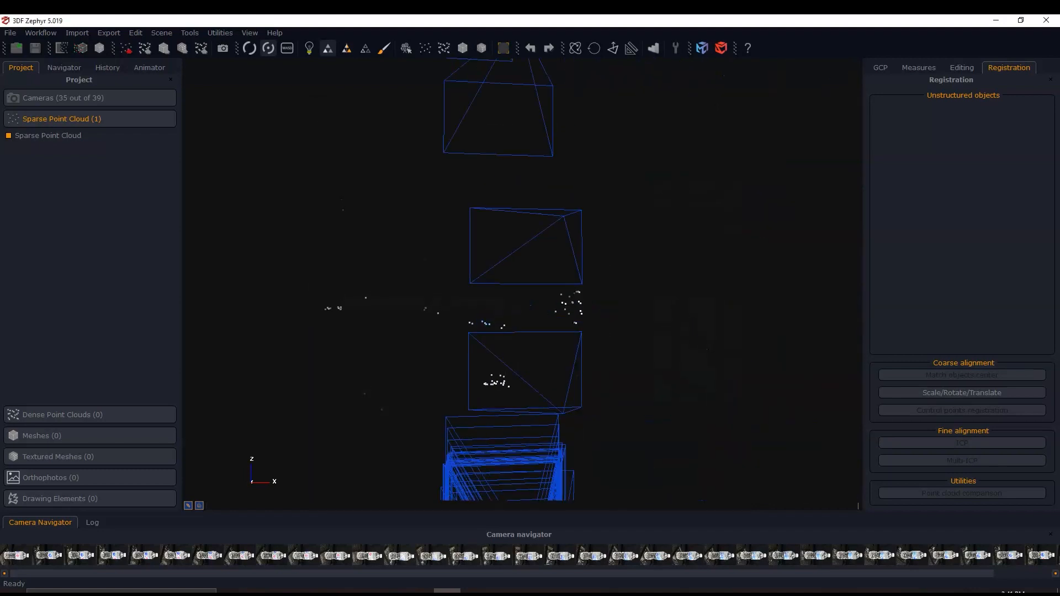
middle_drag(423, 398, 452, 388)
drag(448, 389, 590, 350)
scroll(596, 349, up, 5)
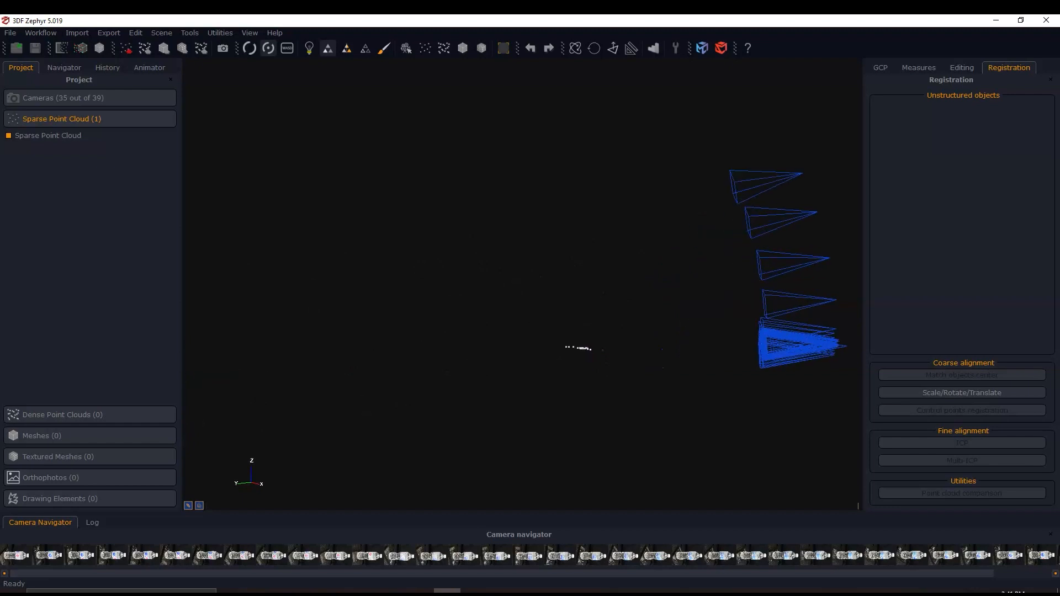
middle_drag(833, 345, 624, 317)
scroll(624, 316, up, 3)
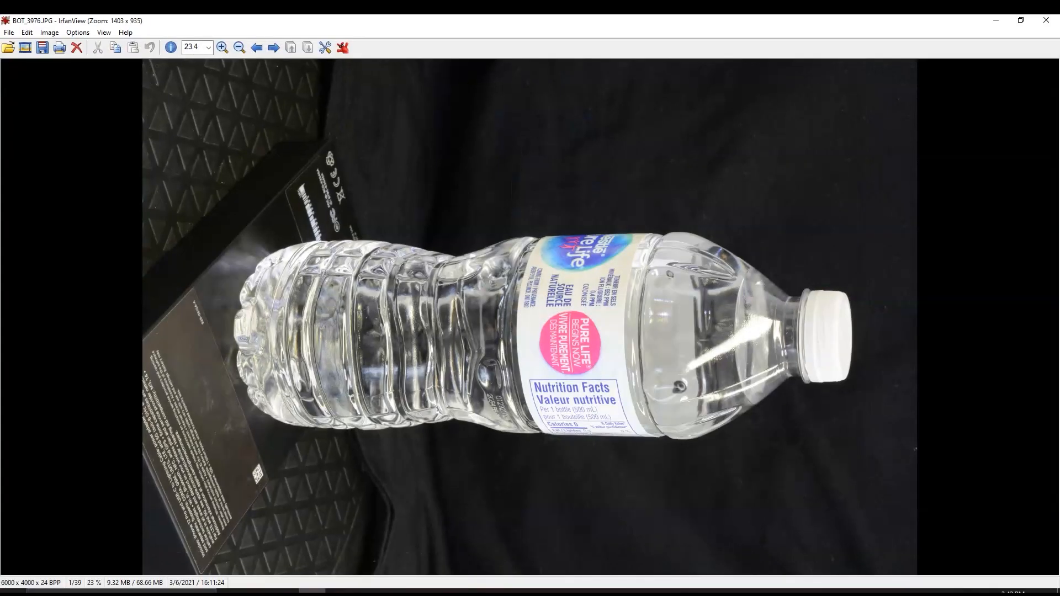
- Switch to IrfanView, compare the bottle's rotation across the photos up to BOT_3997.JPG, and close the viewer
key(Right)
key(Right)
key(Right)
key(Right)
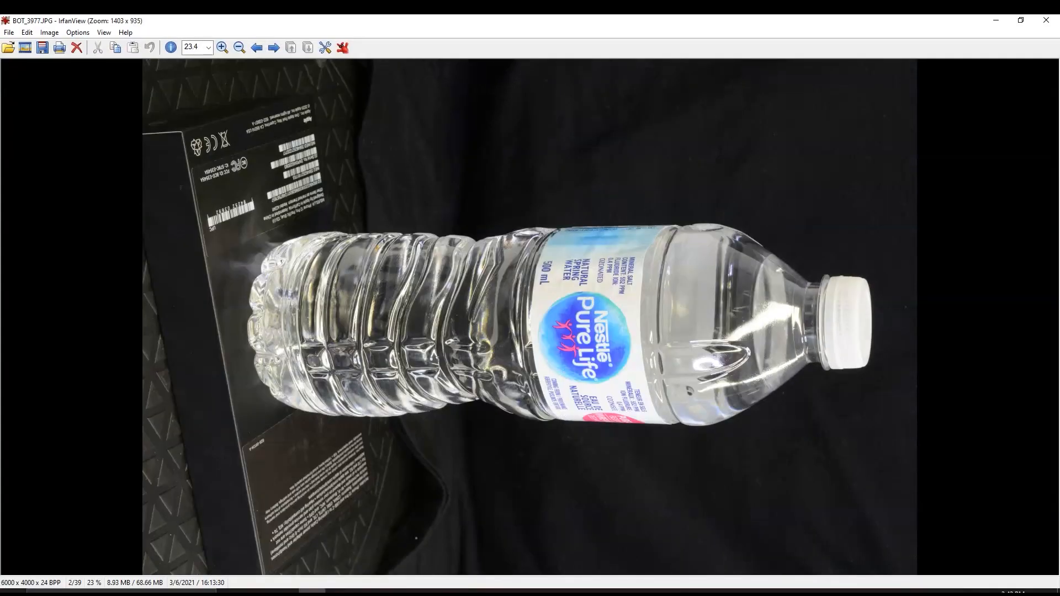
key(Right)
key(Right)
key(Right)
key(Right)
key(Right)
key(Right)
key(Right)
key(Right)
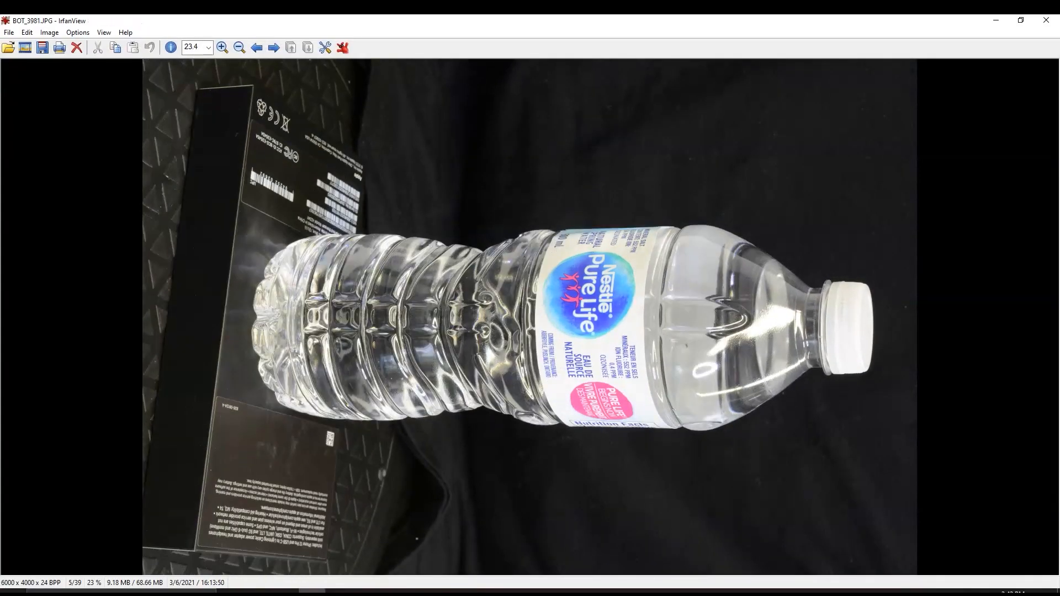
key(Left)
key(Left)
key(Left)
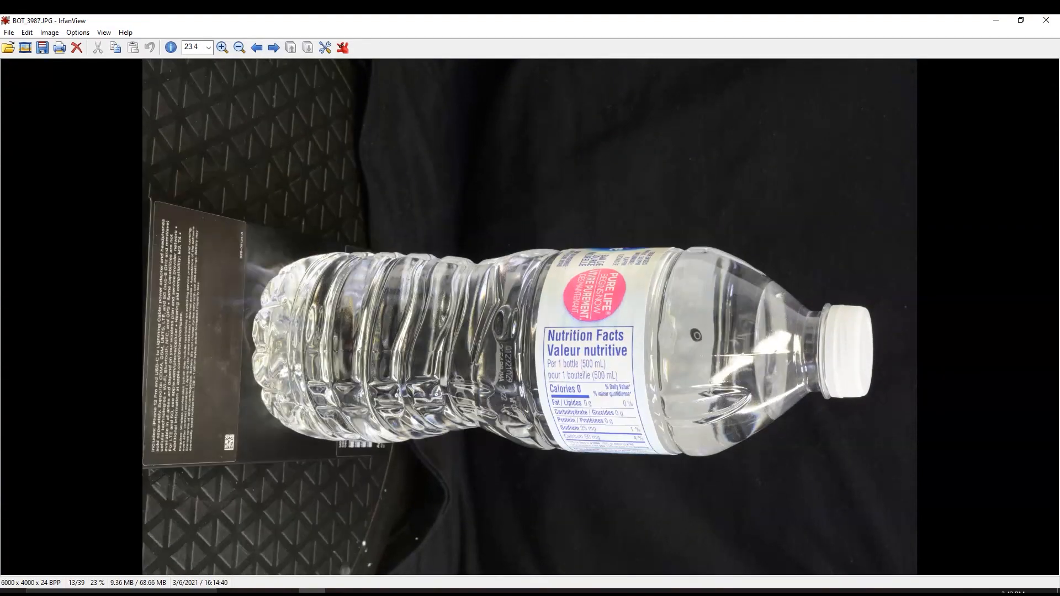
key(Right)
key(Right)
key(Right)
key(Right)
key(Right)
key(Right)
key(Right)
key(Right)
key(Right)
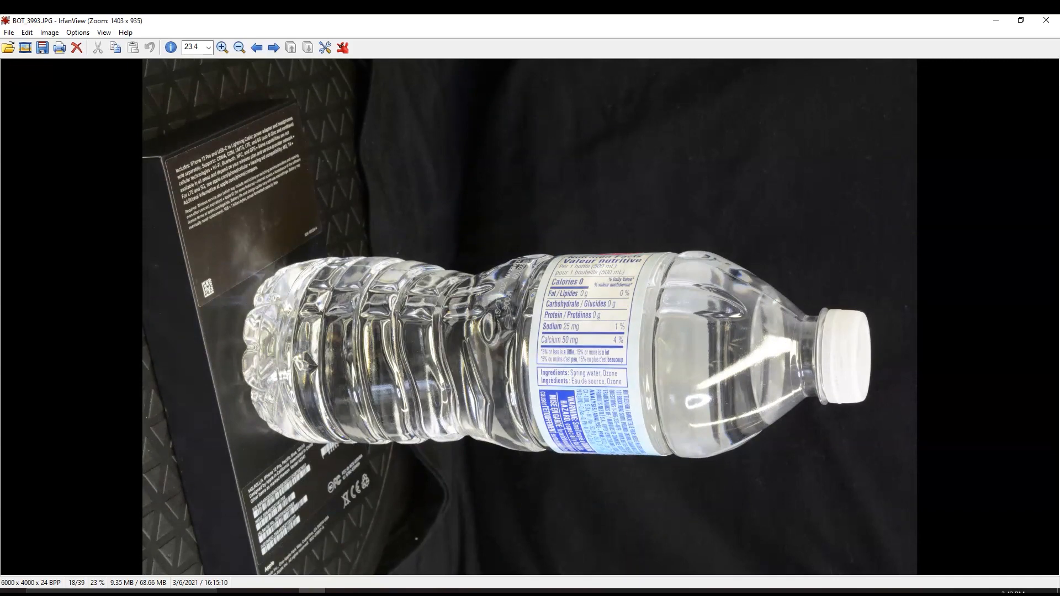
key(Right)
key(Right)
key(Right)
key(Right)
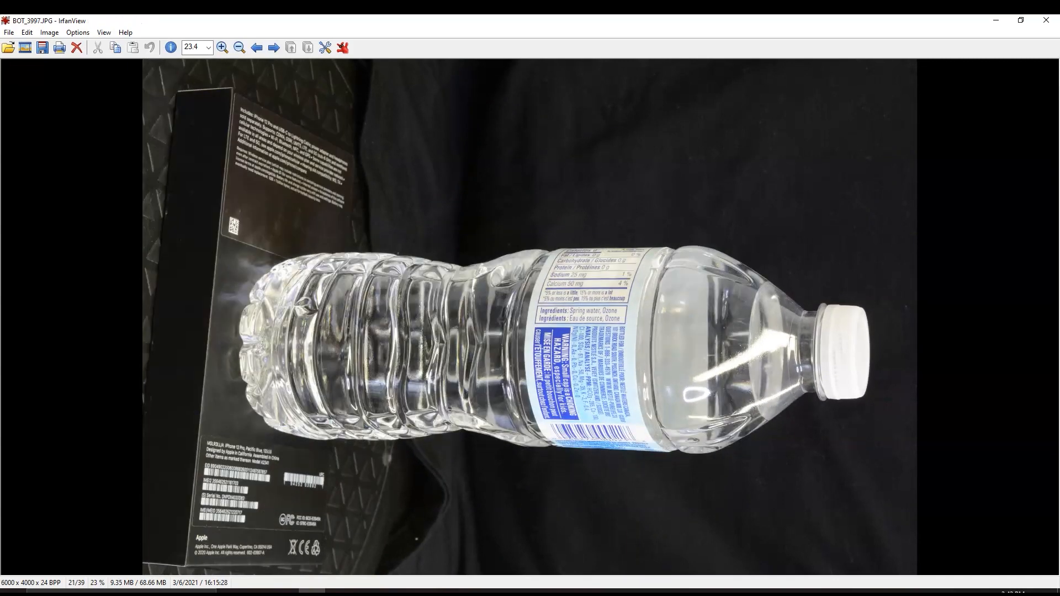
click(1046, 20)
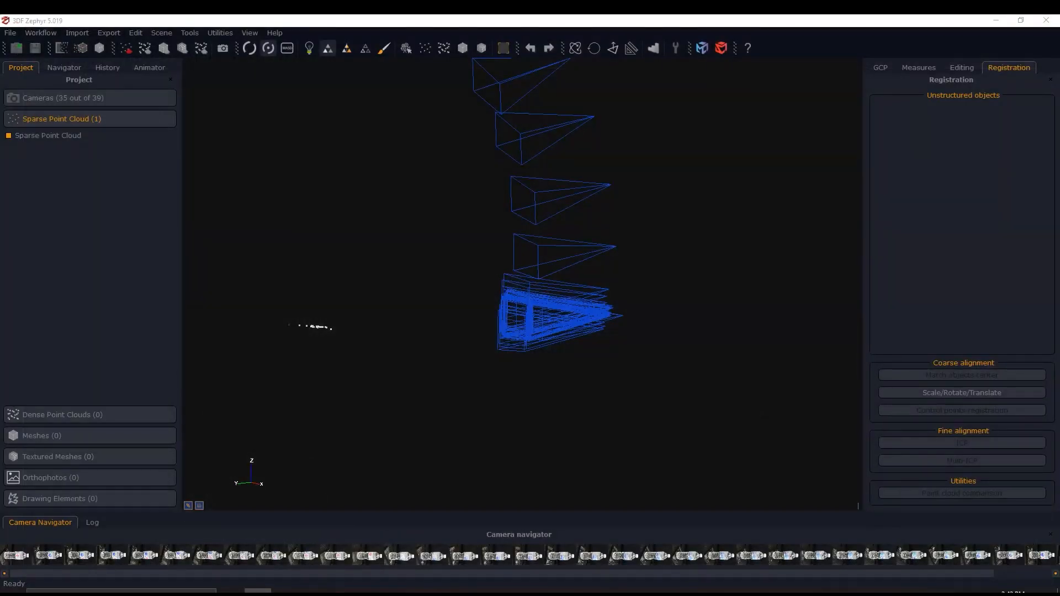
- Inspect the scattered sparse points around the camera cluster from several angles and from farther away
scroll(845, 351, down, 3)
middle_drag(695, 330, 701, 350)
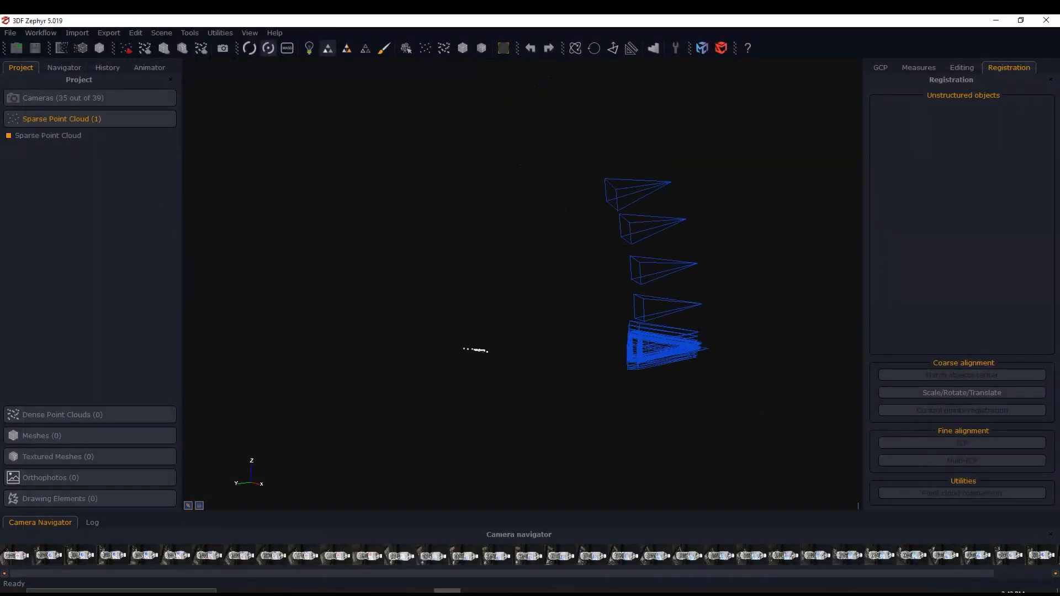
drag(479, 350, 603, 384)
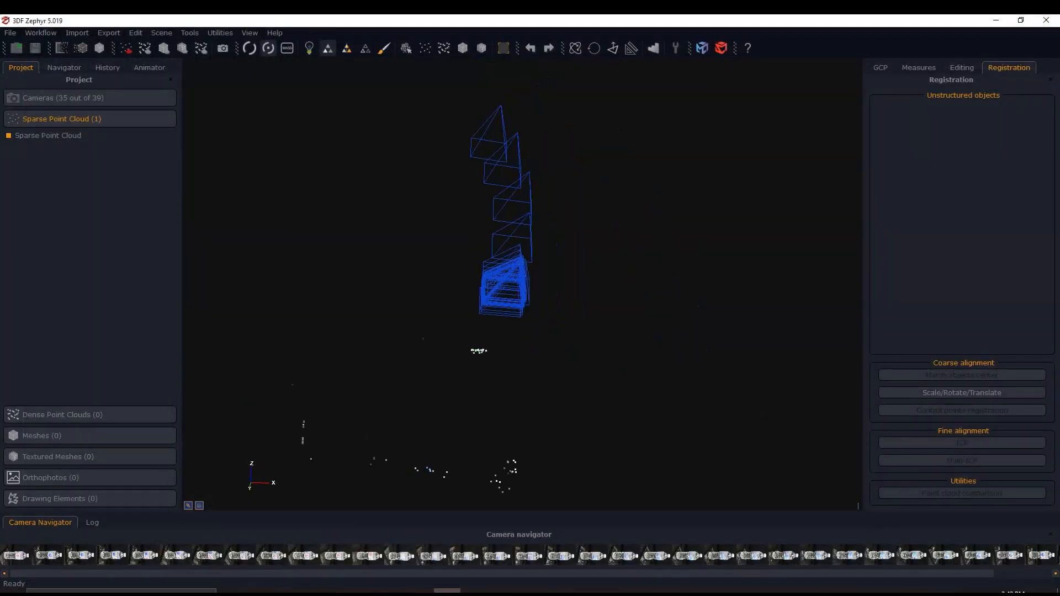
drag(423, 339, 475, 342)
mouse_move(540, 291)
mouse_down()
mouse_move(488, 293)
mouse_move(544, 295)
mouse_up()
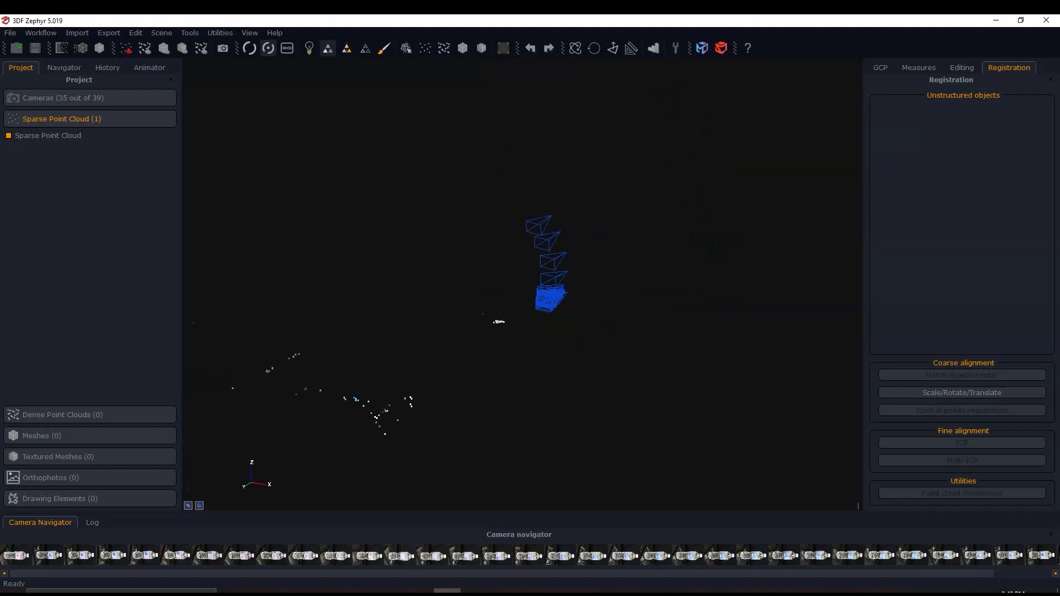
drag(389, 405, 486, 423)
drag(211, 145, 509, 371)
middle_drag(298, 437, 417, 389)
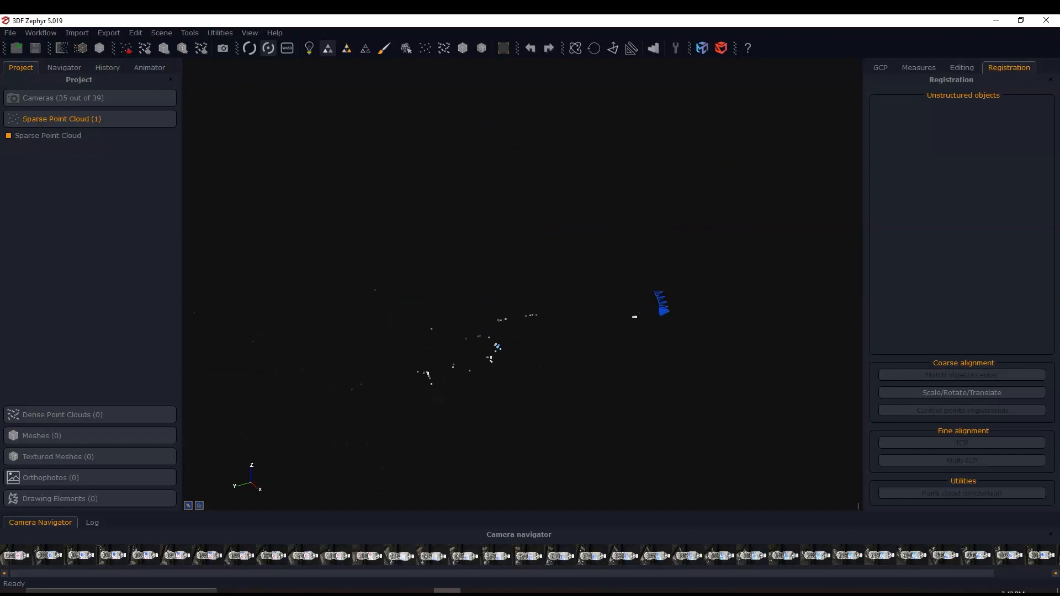
scroll(417, 389, up, 4)
drag(477, 341, 475, 348)
middle_drag(590, 307, 476, 349)
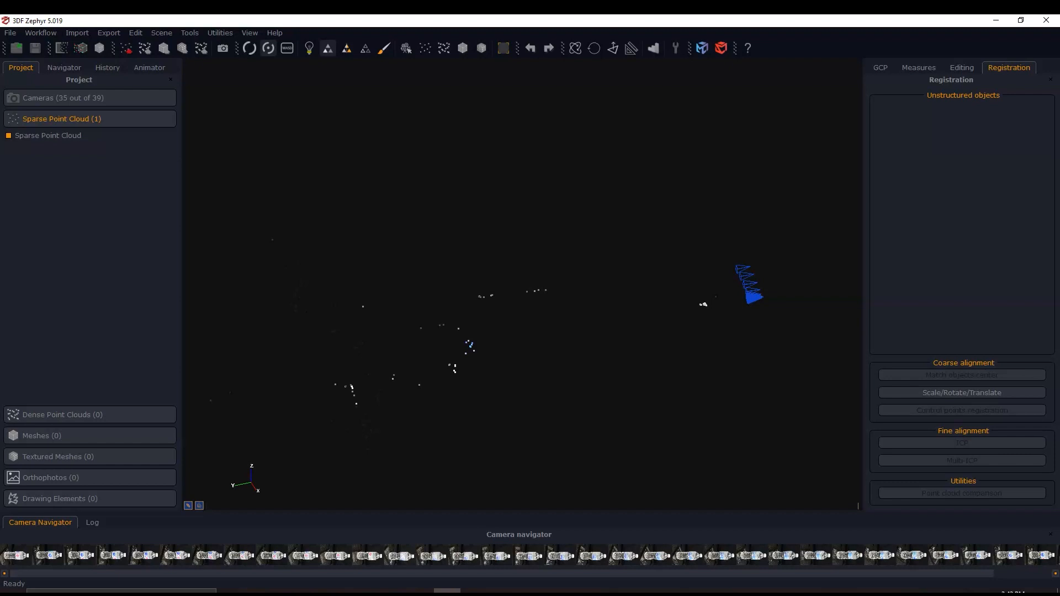
- Clear the current workspace without saving it
click(10, 33)
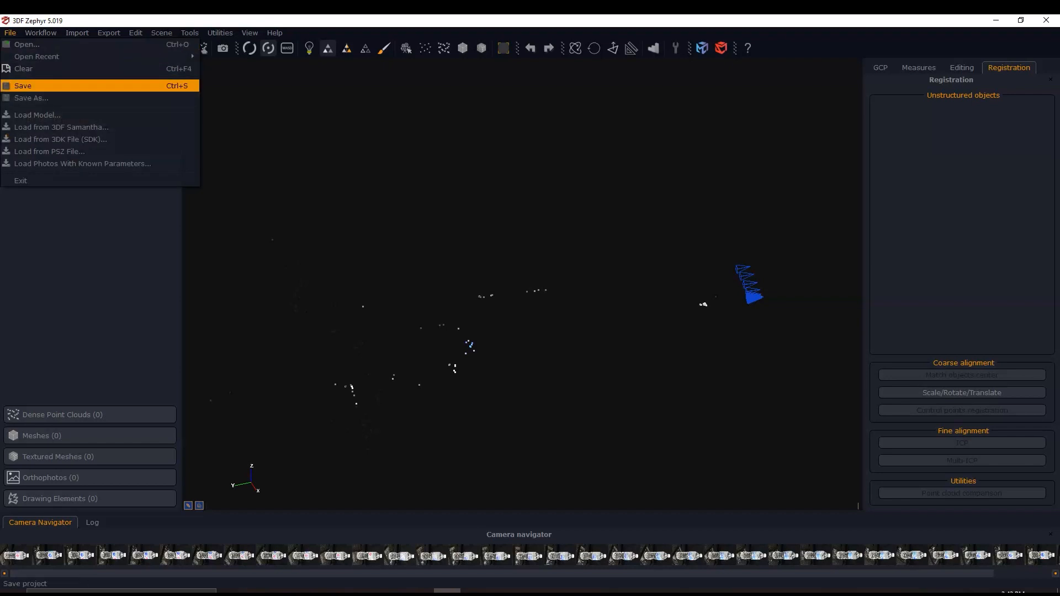
click(24, 69)
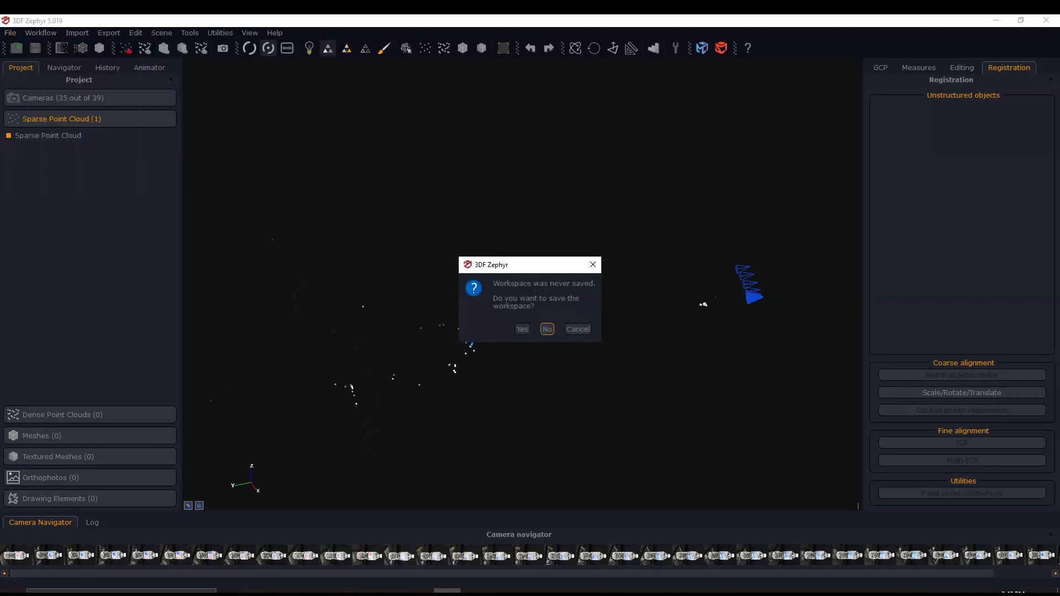
click(548, 329)
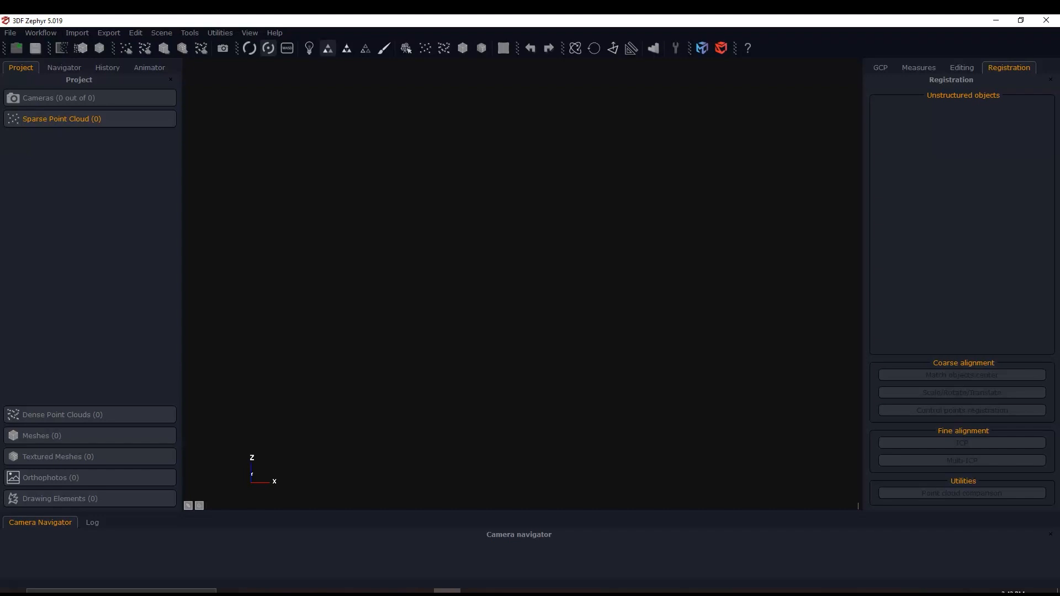
- Start a new project with Mask images enabled and open the bottle photos for masking in 3DF Masquerade
click(258, 591)
drag(669, 287, 669, 288)
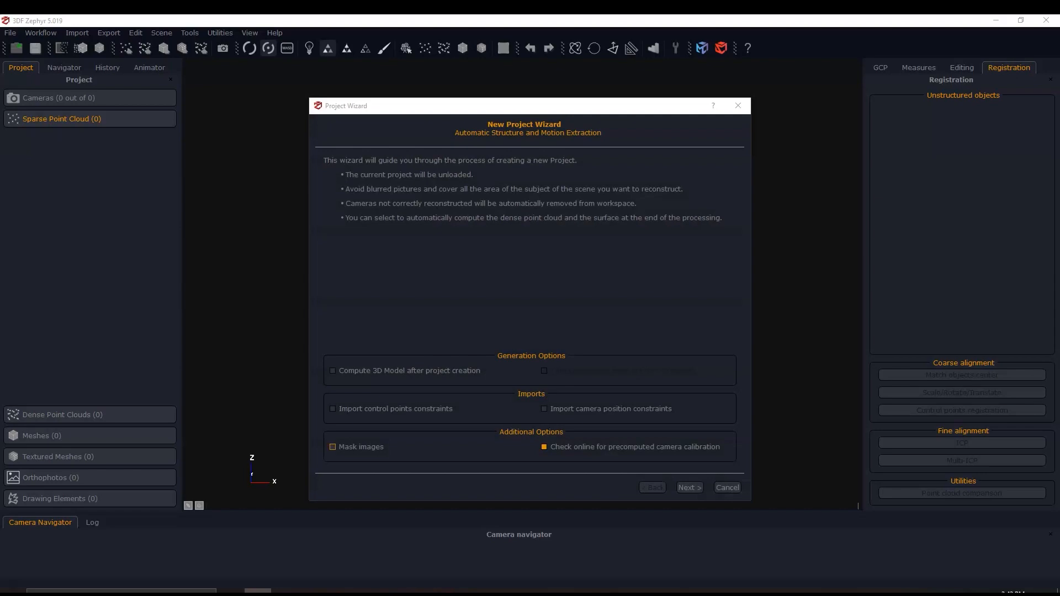
click(333, 447)
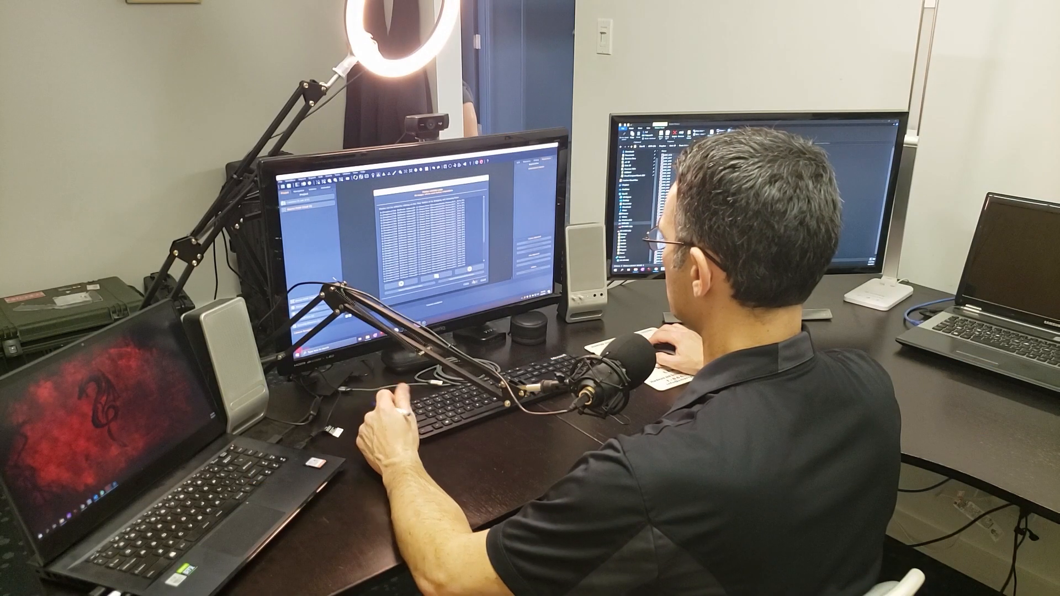
click(475, 282)
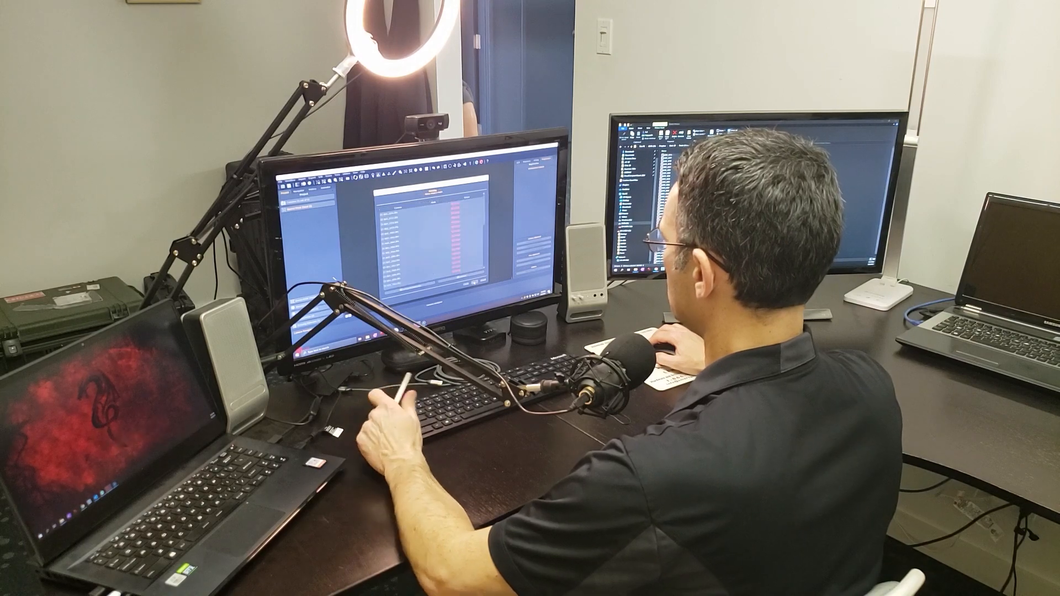
click(418, 286)
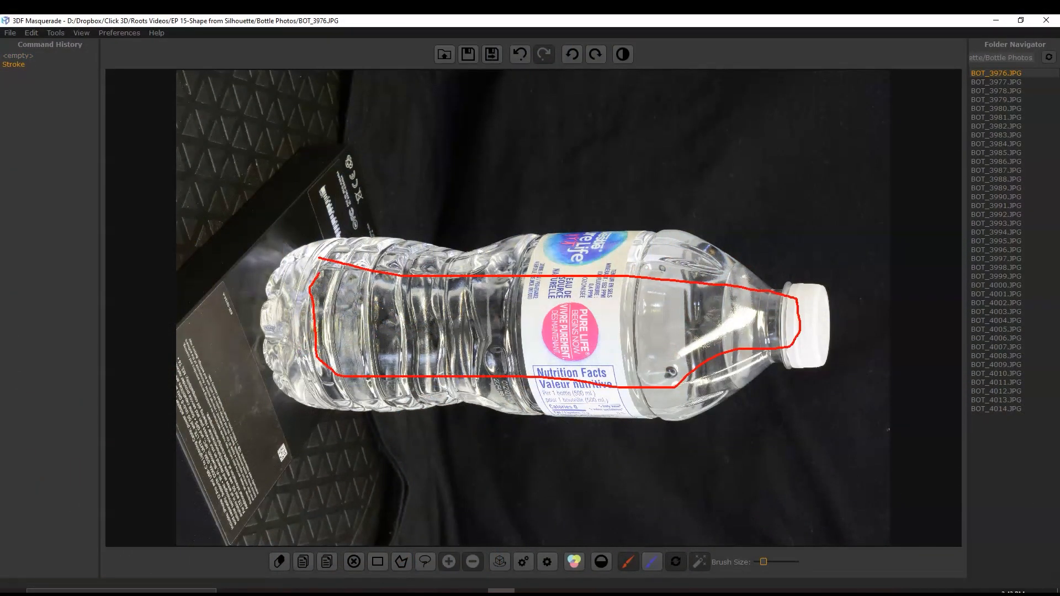
- Mark the background with a blue stroke enclosing the bottle in BOT_3976.JPG and switch to the black-and-white mask view
drag(359, 142, 783, 193)
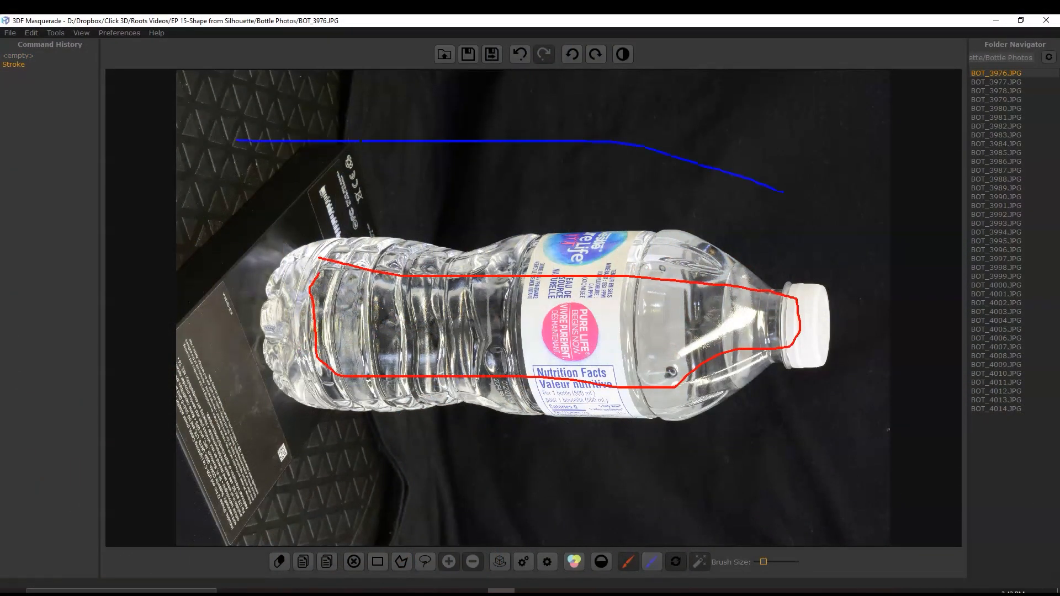
mouse_move(704, 476)
mouse_down()
mouse_move(218, 465)
mouse_move(220, 213)
mouse_up()
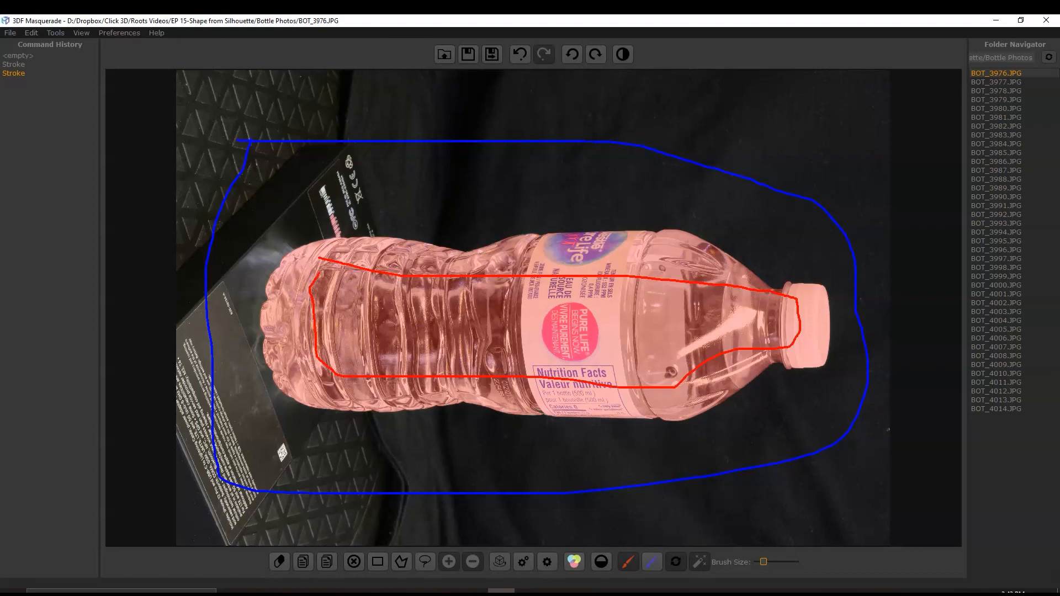
click(623, 54)
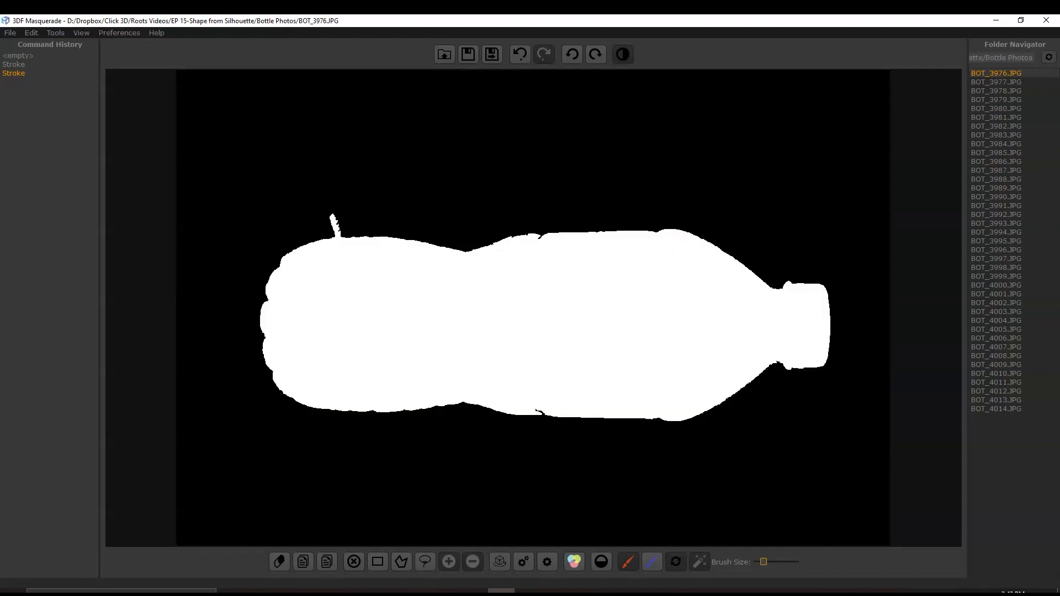
- Try to remove the thin spike above the bottle's base from the mask with a brush stroke
scroll(296, 230, up, 5)
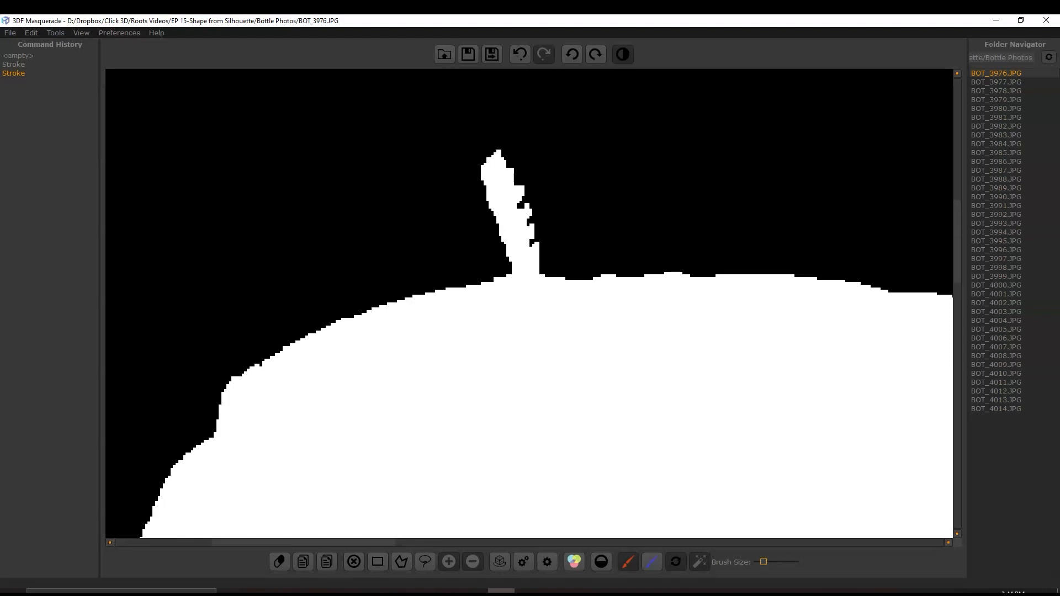
mouse_move(432, 176)
mouse_down()
mouse_move(579, 234)
mouse_move(458, 260)
mouse_up()
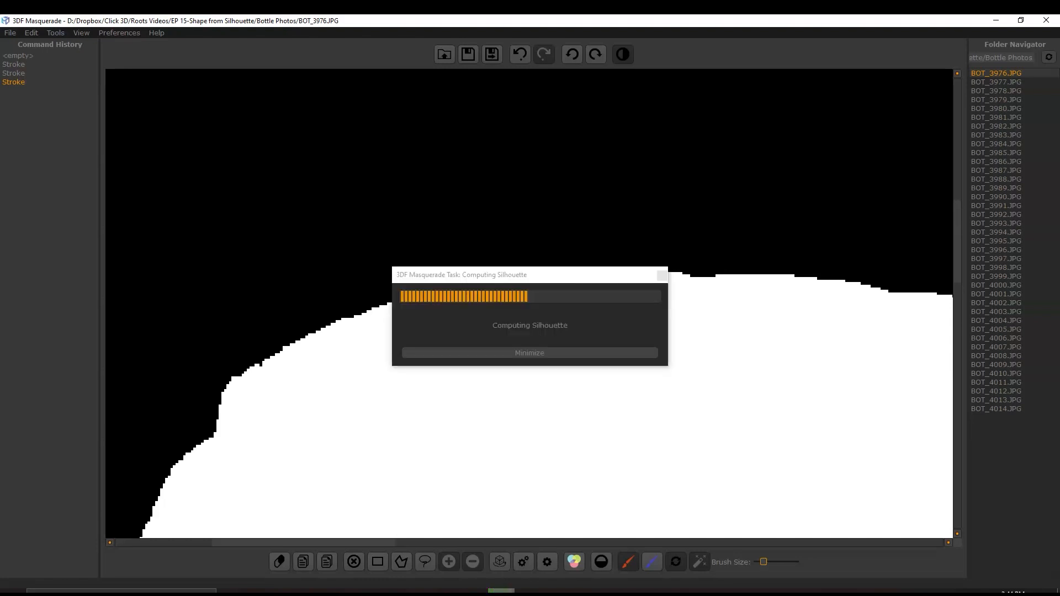
scroll(515, 250, up, 2)
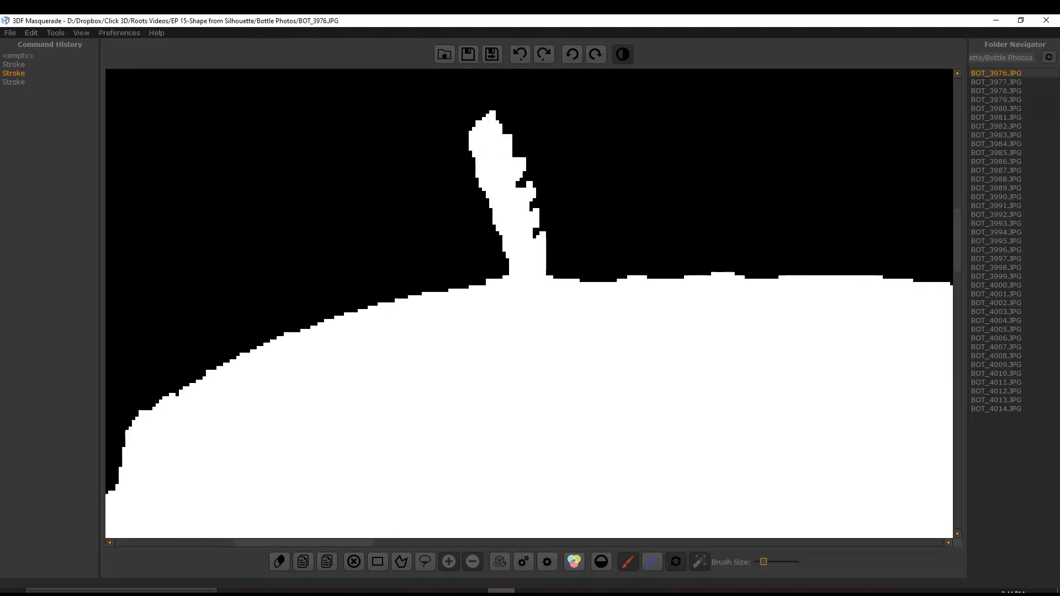
middle_drag(494, 197, 506, 272)
- Enclose the thin spike above the bottle's base in a polygon selection along the silhouette edge and unmask it
scroll(505, 271, up, 1)
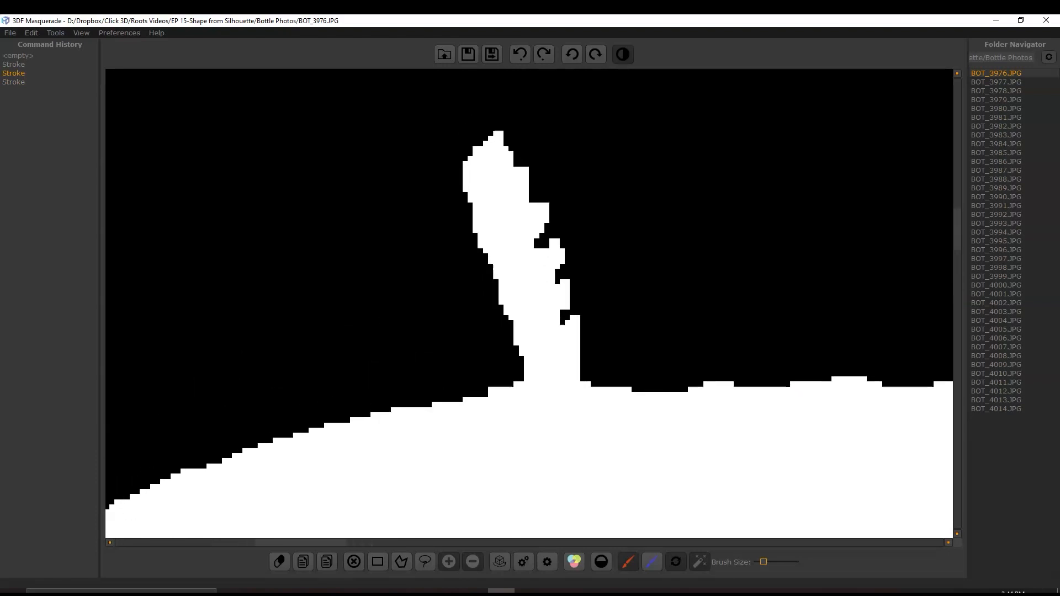
click(400, 561)
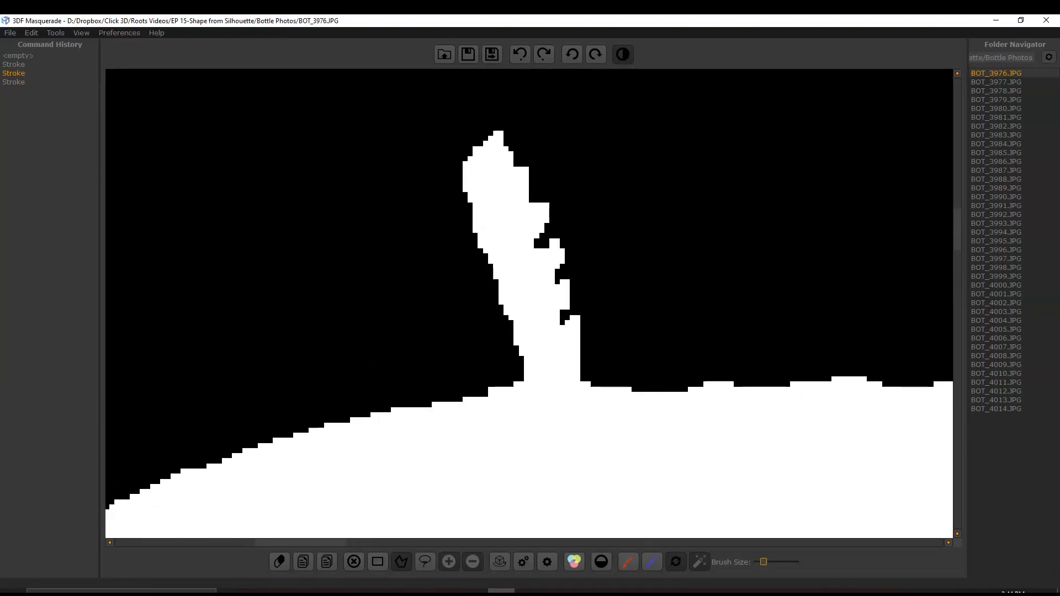
click(336, 126)
click(543, 103)
click(645, 316)
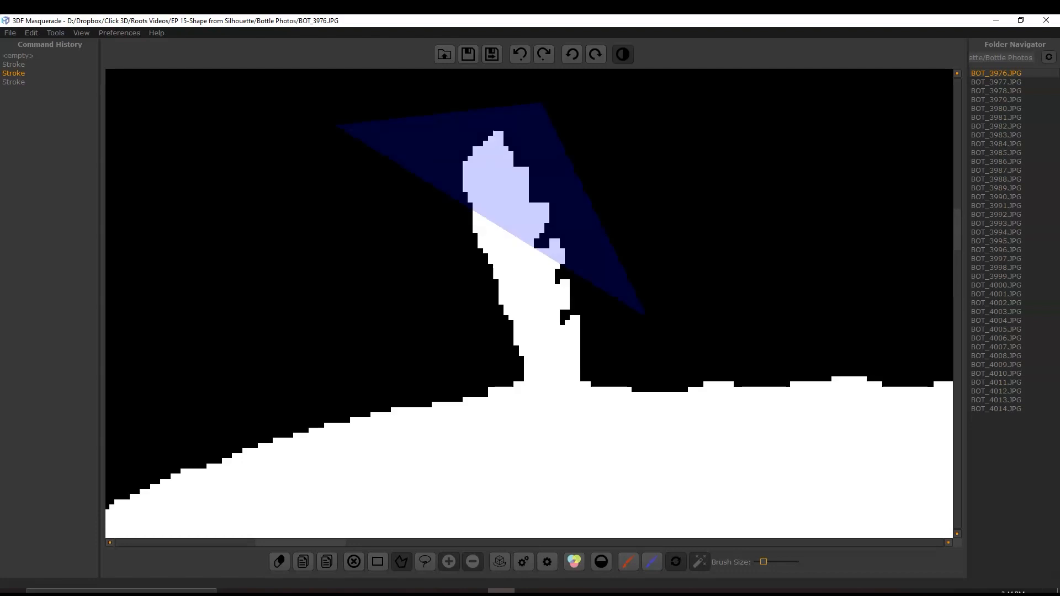
click(633, 389)
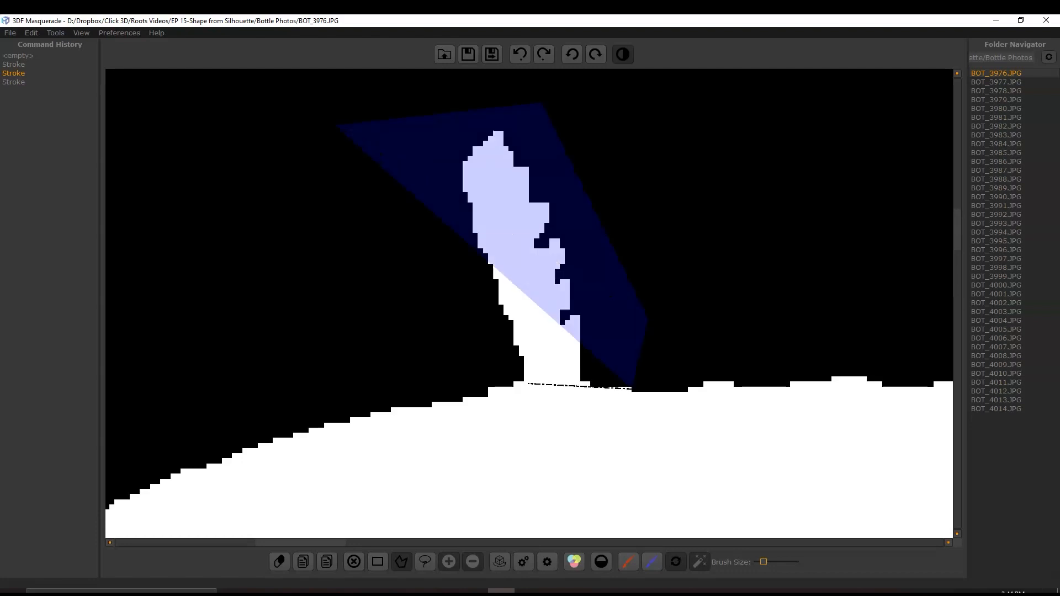
click(528, 382)
click(463, 393)
right_click(462, 393)
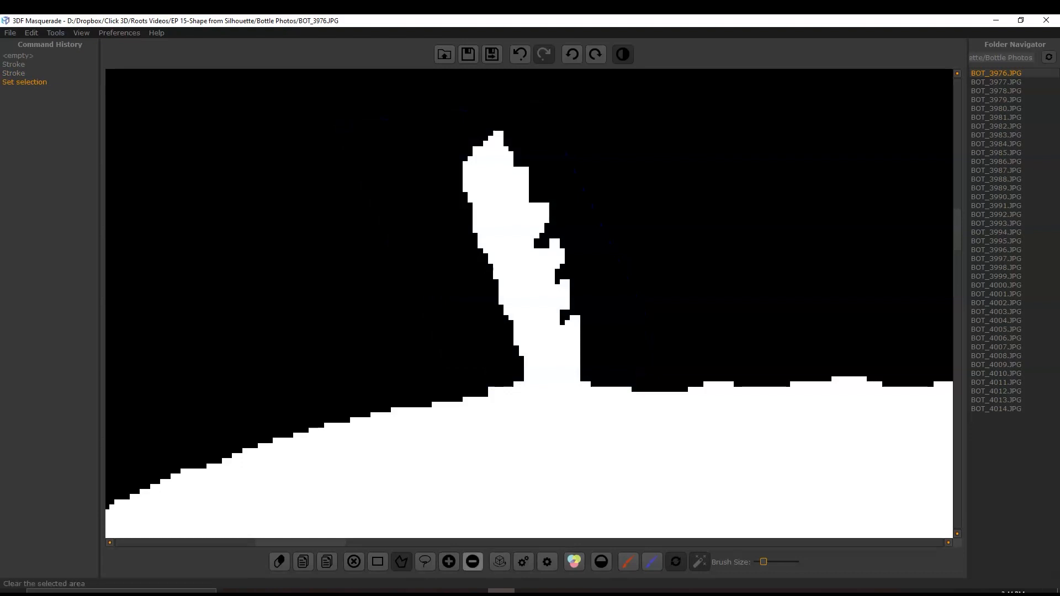
click(473, 562)
- Try unmasking a polygon selection around the notch in the bottle's upper edge by the label, and undo the unmasking
scroll(464, 361, down, 14)
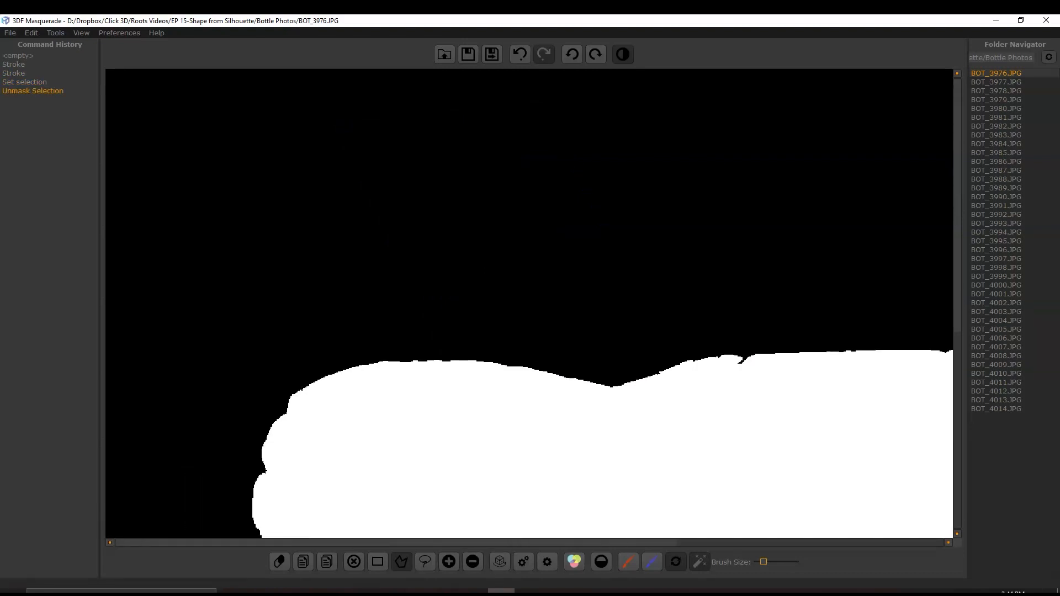
scroll(730, 292, up, 6)
scroll(553, 381, up, 3)
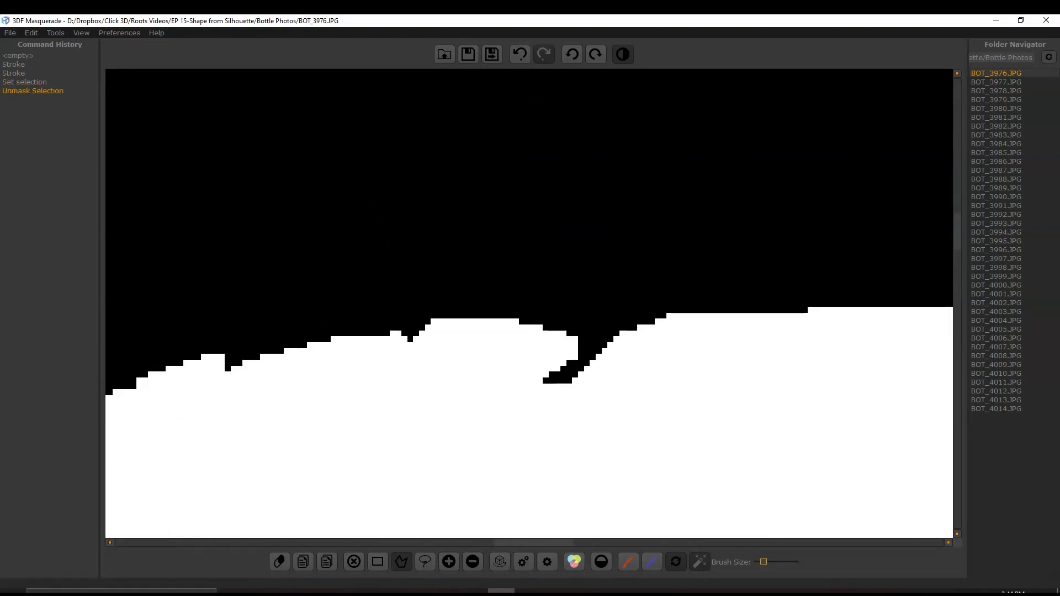
click(677, 313)
click(656, 451)
click(432, 402)
click(511, 316)
click(473, 561)
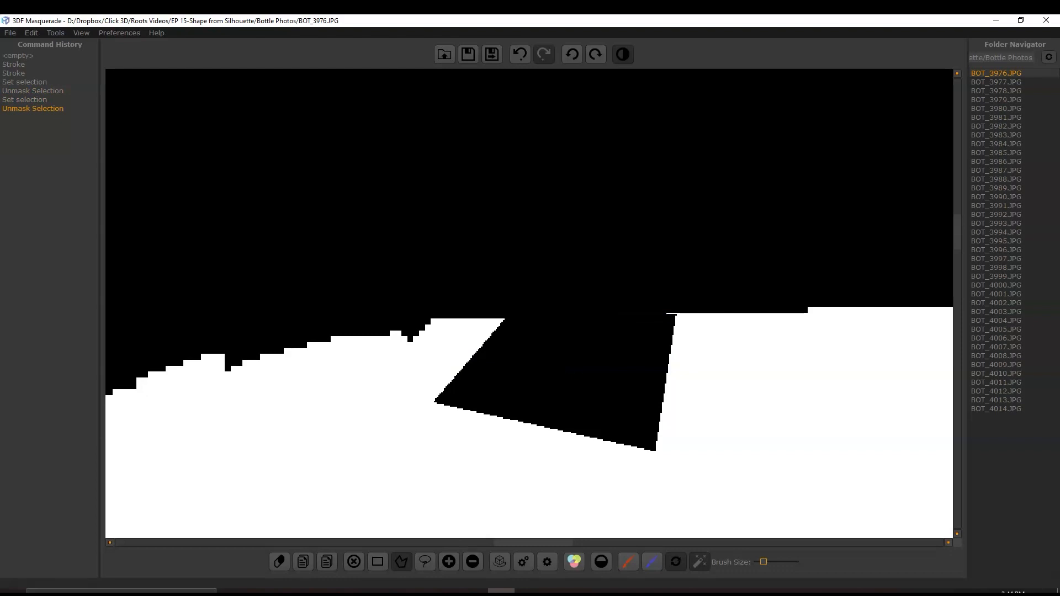
key(ctrl+z)
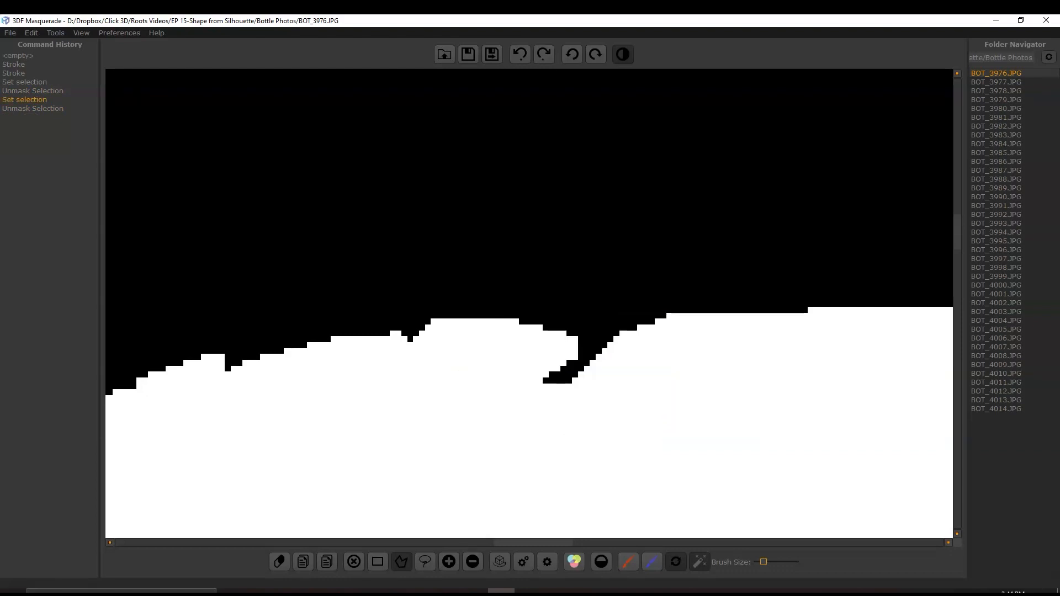
- Fill the notch in the bottle's upper edge by masking a four-point polygon selection drawn around it
click(674, 313)
click(661, 434)
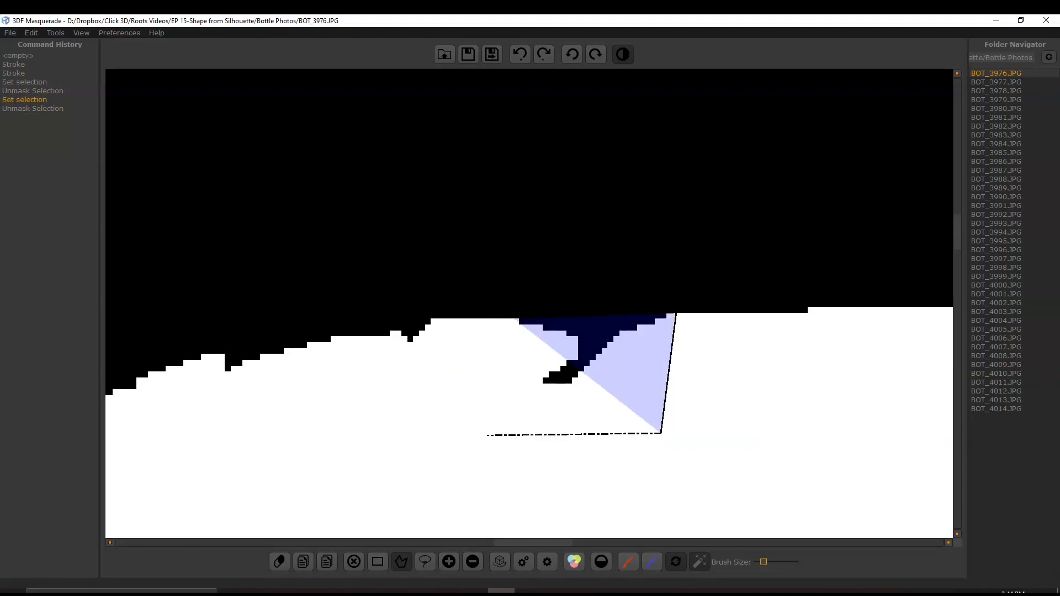
click(487, 436)
click(514, 319)
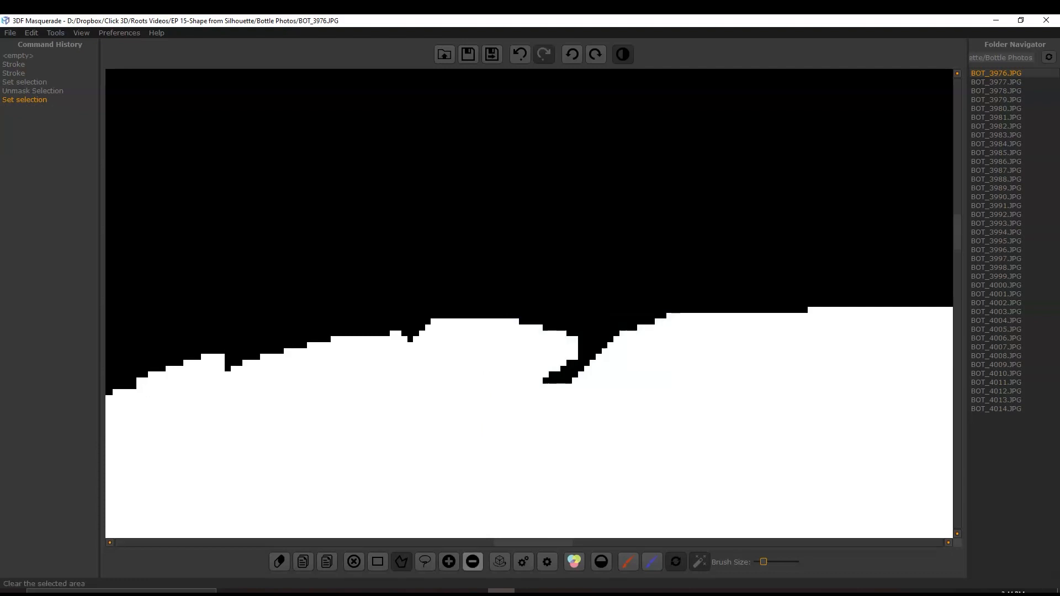
click(442, 543)
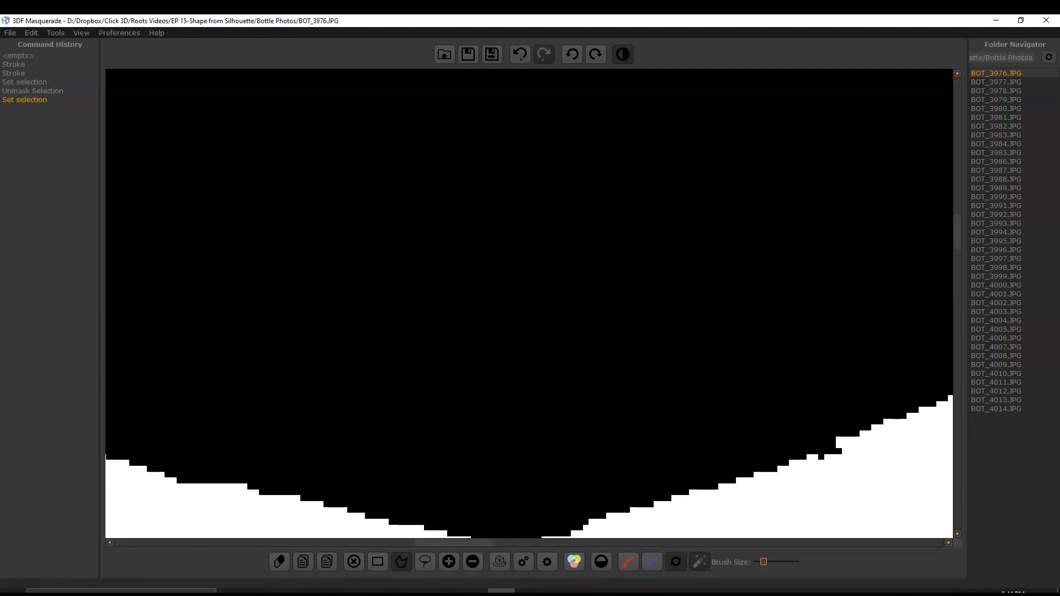
drag(442, 543, 519, 543)
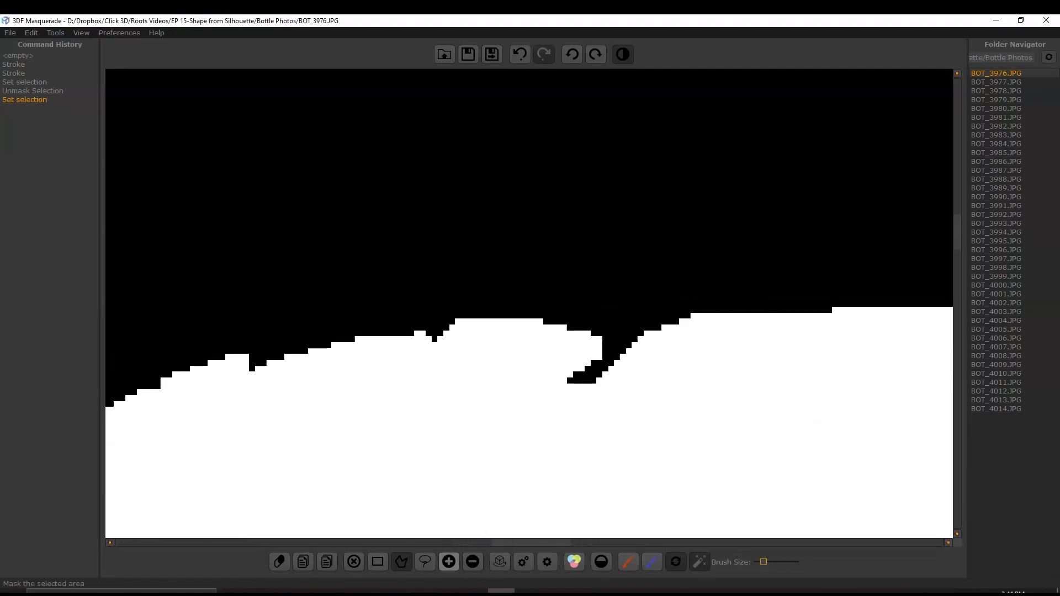
click(449, 561)
- Fill the notch in the bottle's lower edge by masking a polygon selection, and save the mask, continuing to BOT_3977.JPG
scroll(610, 303, down, 11)
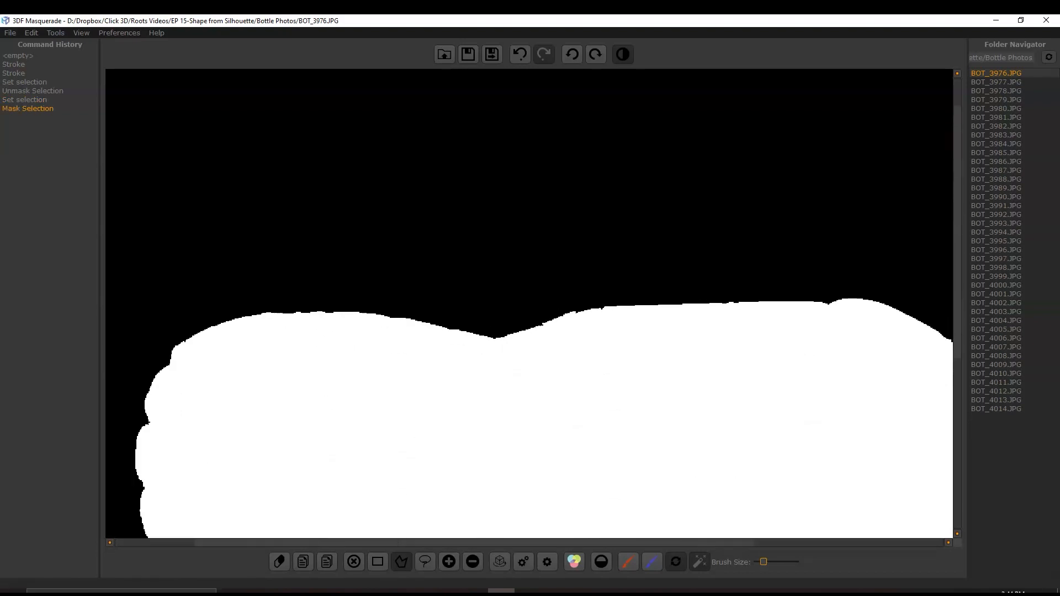
scroll(553, 422, up, 3)
scroll(500, 402, up, 3)
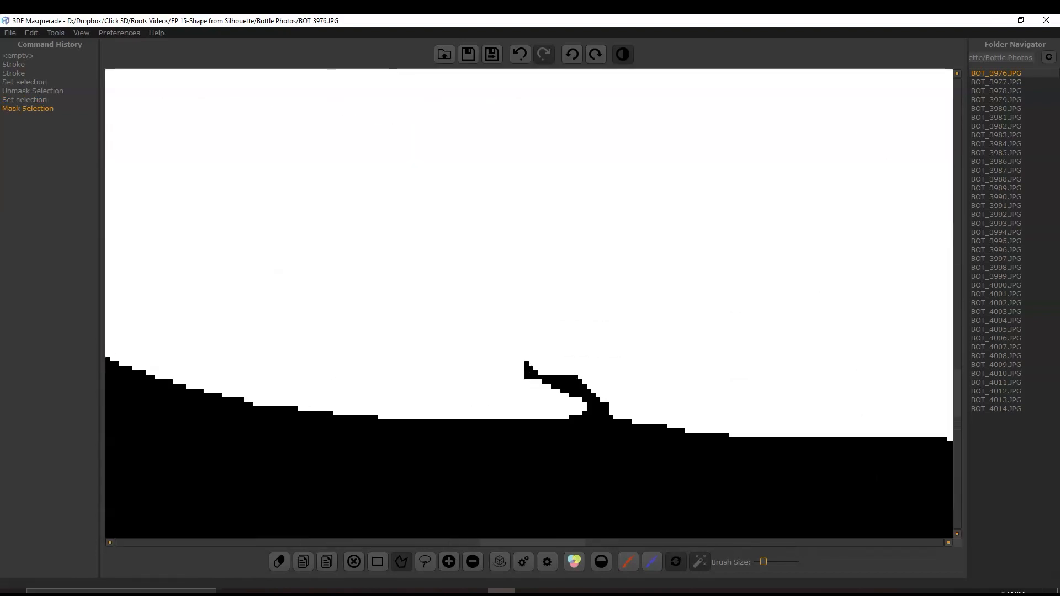
click(463, 301)
click(696, 314)
click(653, 421)
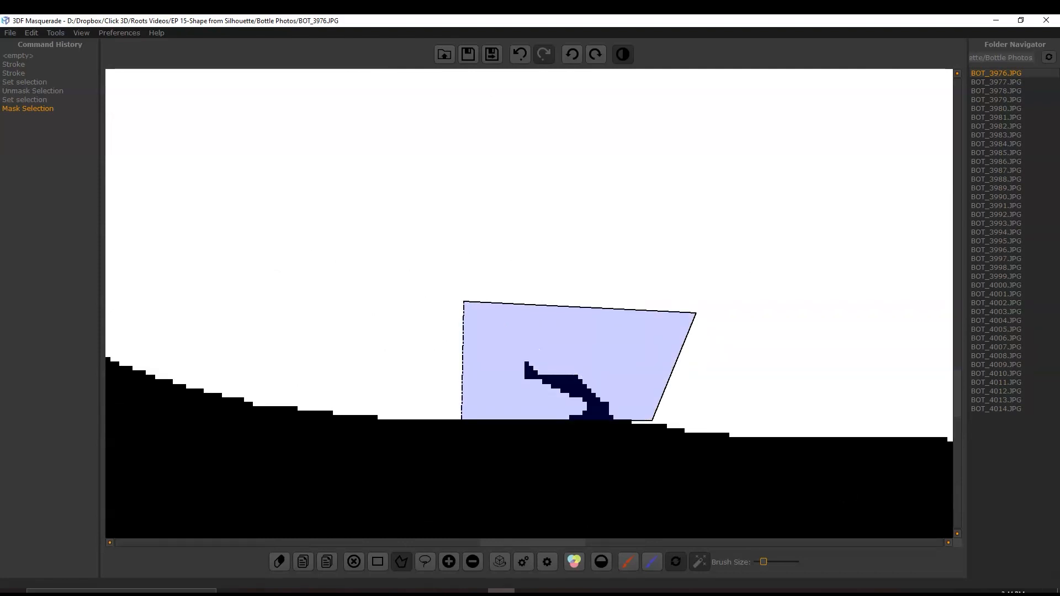
click(463, 301)
click(623, 54)
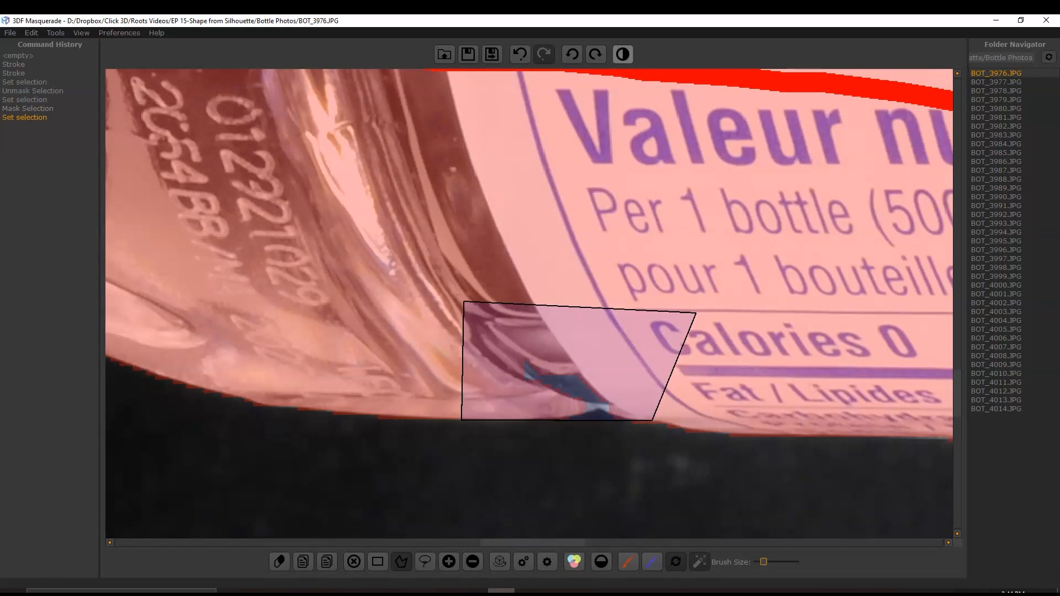
click(623, 54)
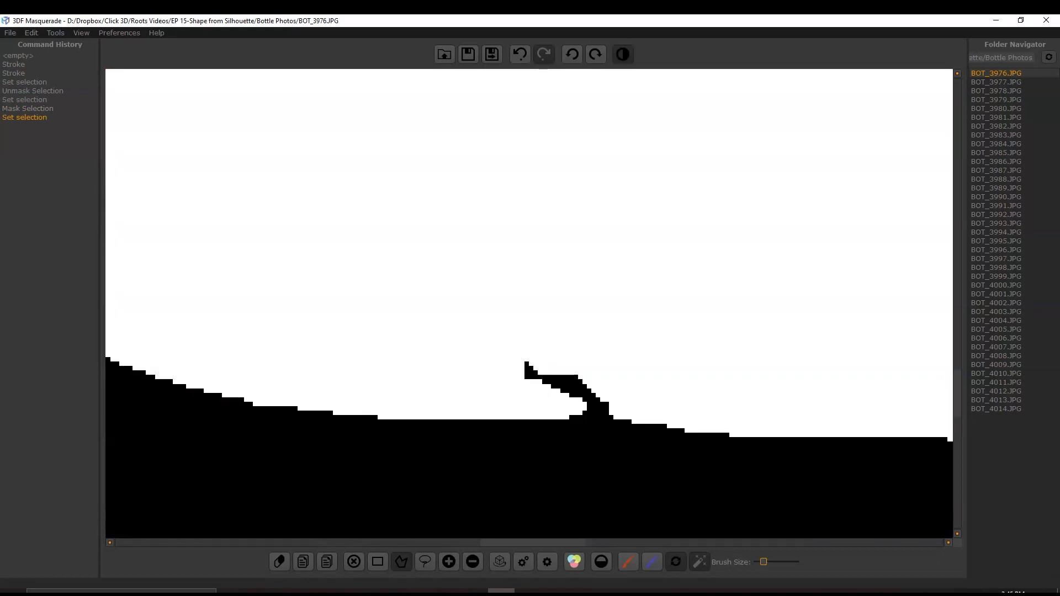
click(448, 561)
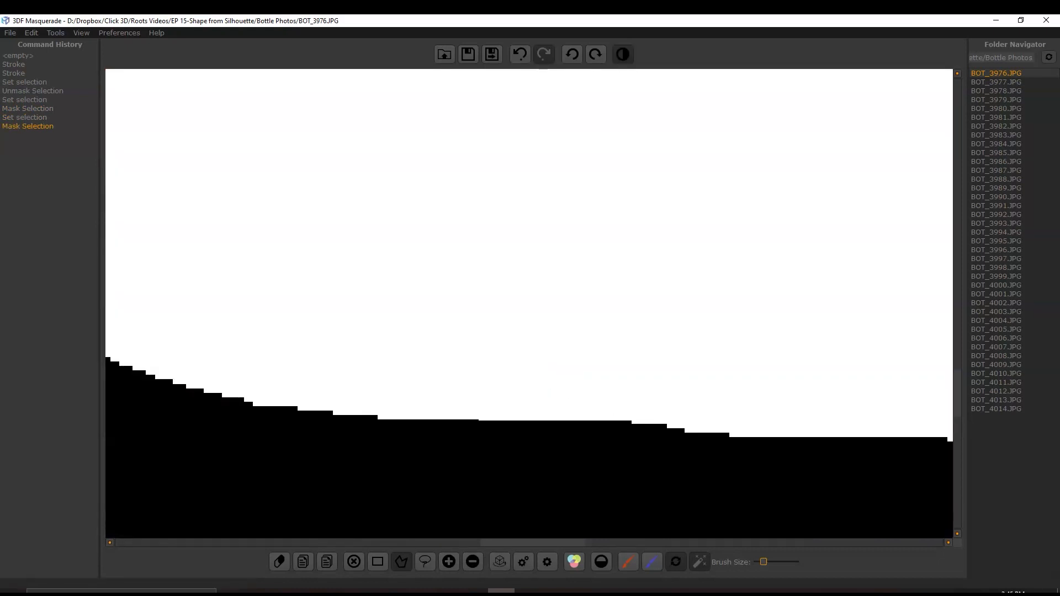
scroll(534, 307, down, 11)
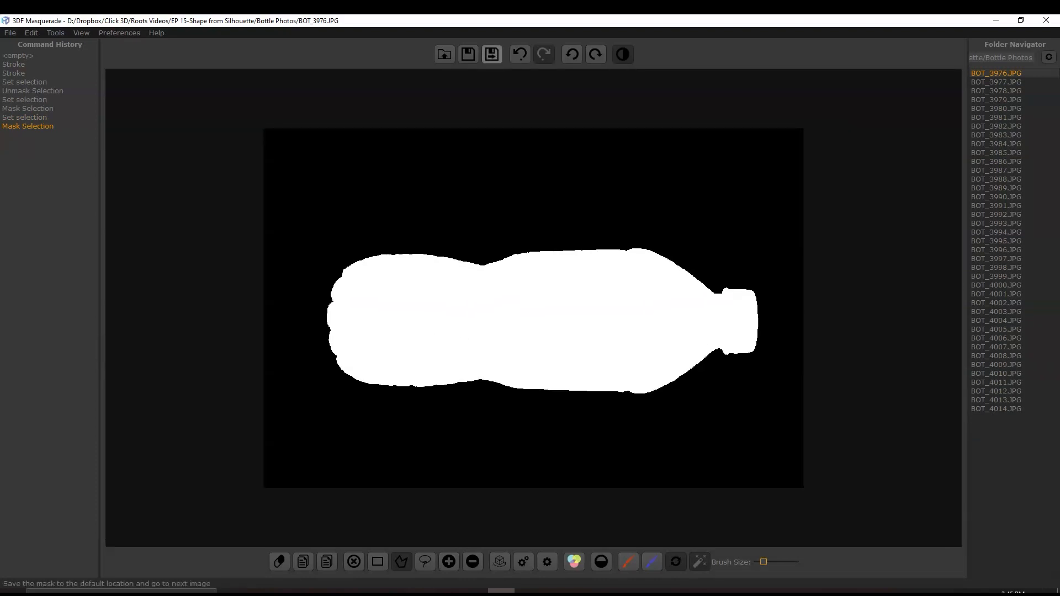
click(492, 54)
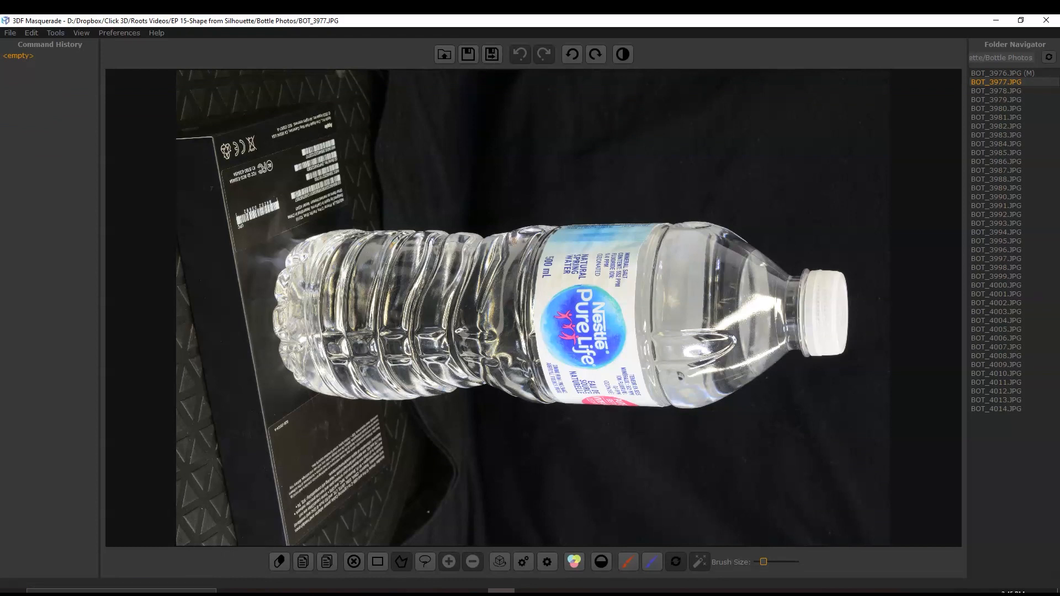
- Mark the bottle in BOT_3977.JPG with a red stroke and the surrounding background with a blue one, and show the resulting mask
click(629, 562)
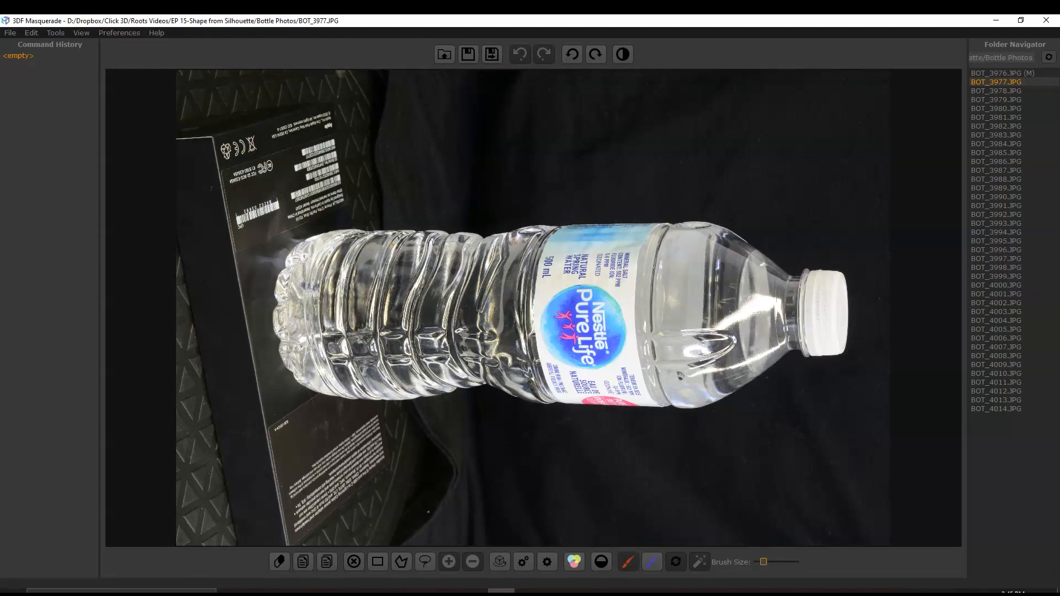
mouse_move(339, 250)
mouse_down()
mouse_move(629, 268)
mouse_move(784, 288)
mouse_move(825, 310)
mouse_move(779, 333)
mouse_move(569, 360)
mouse_move(312, 334)
mouse_move(314, 304)
mouse_up()
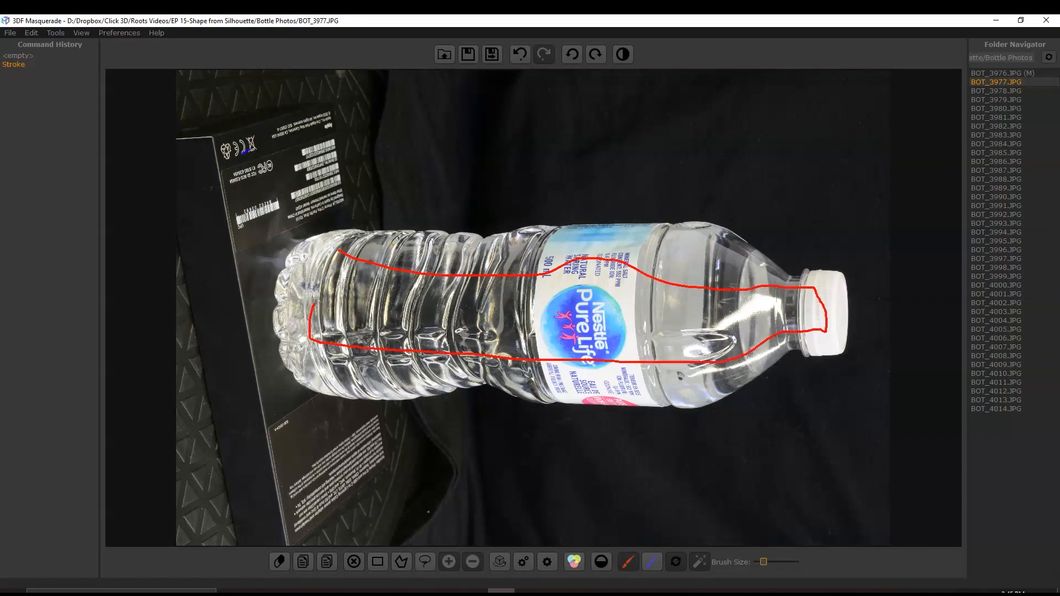
drag(249, 148, 845, 217)
drag(611, 472, 279, 435)
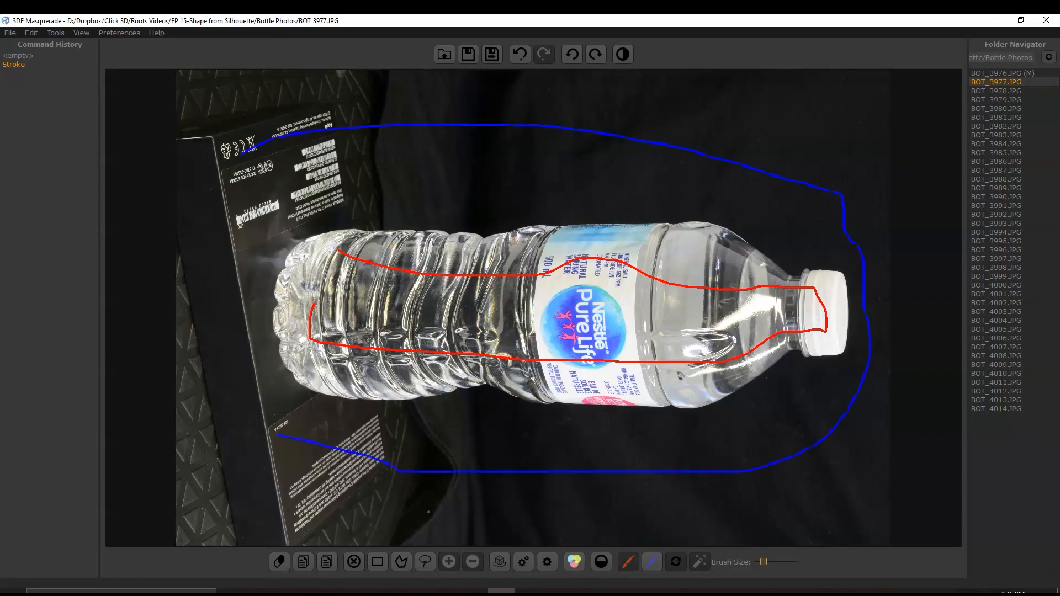
drag(208, 218, 247, 148)
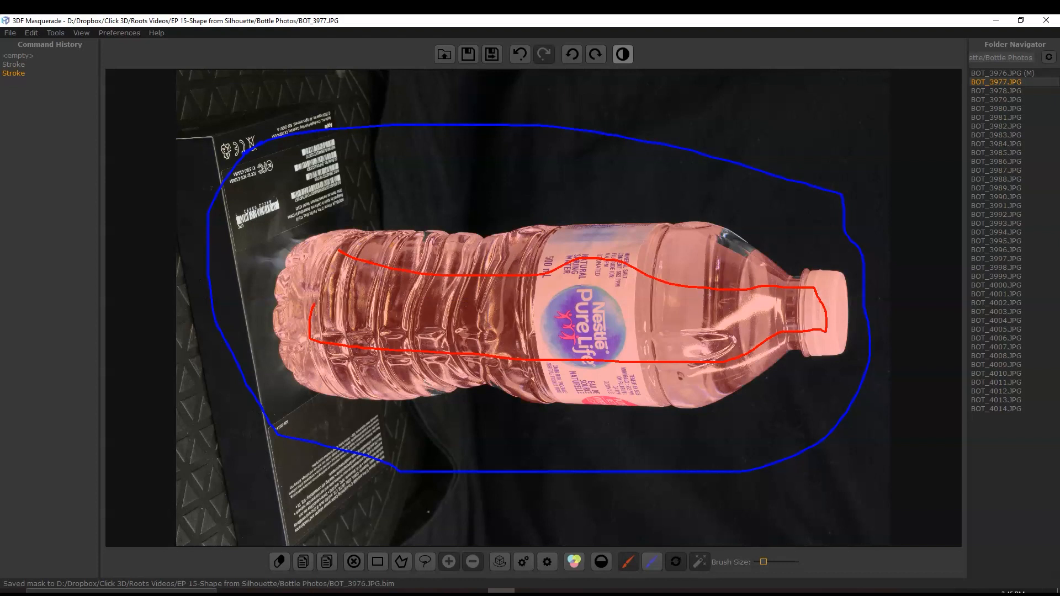
click(622, 54)
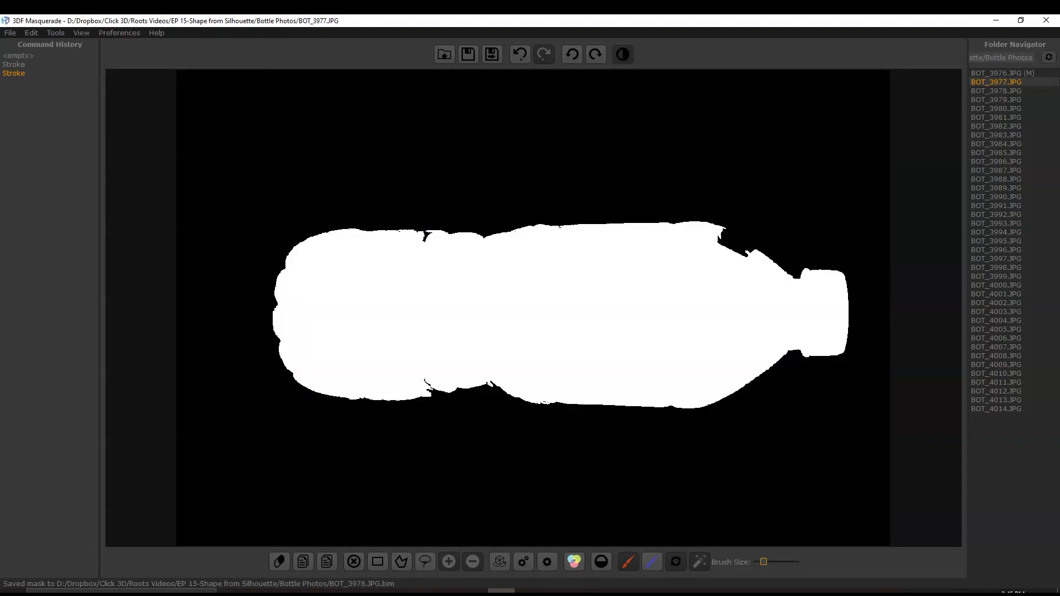
- Fill the gaps along the upper edge of the BOT_3977.JPG silhouette with short foreground strokes across them
scroll(409, 232, up, 6)
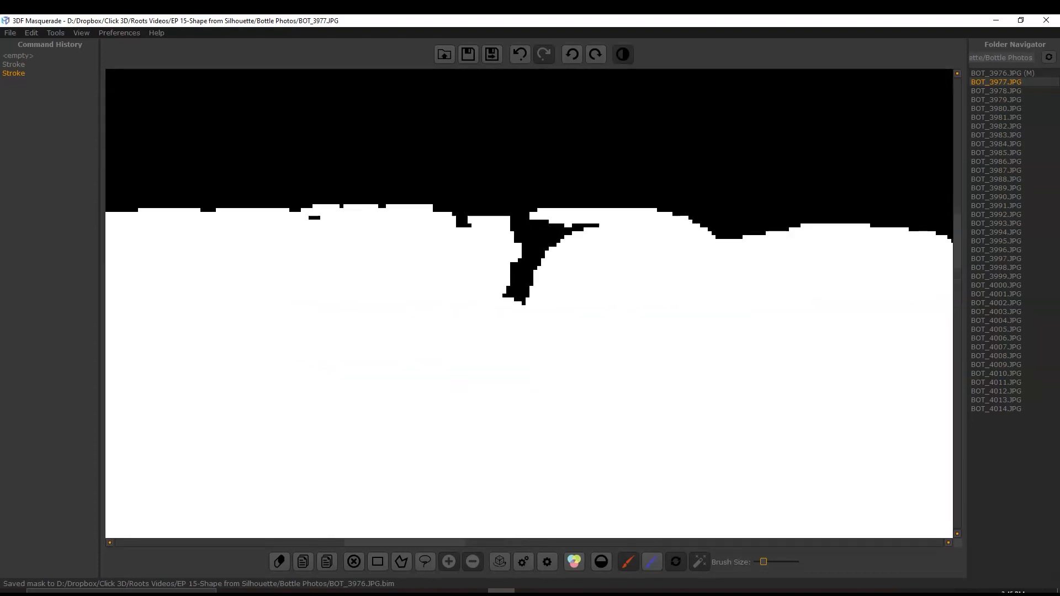
drag(464, 265, 605, 265)
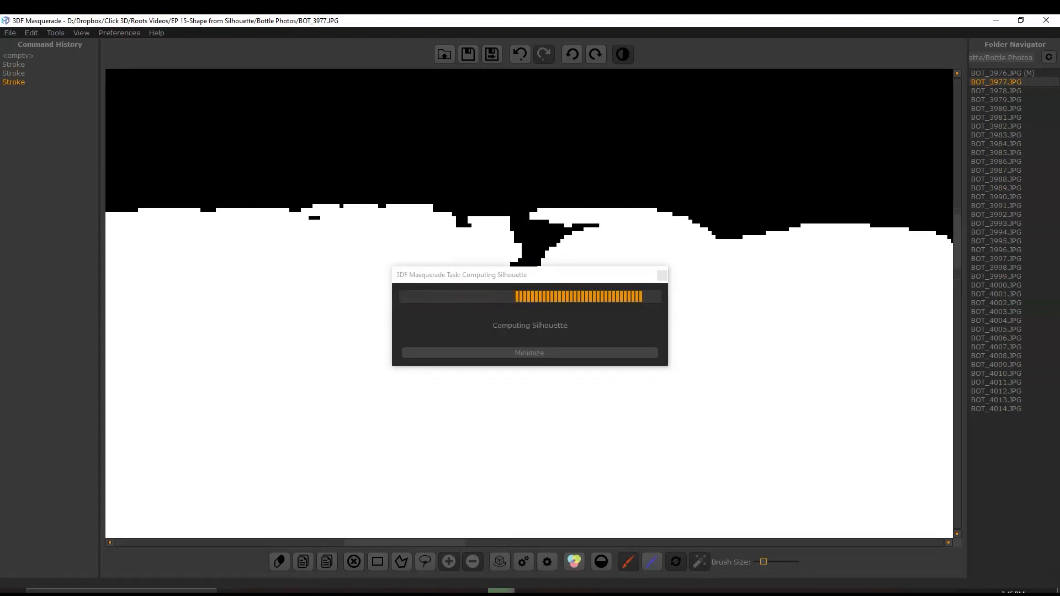
drag(453, 224, 501, 224)
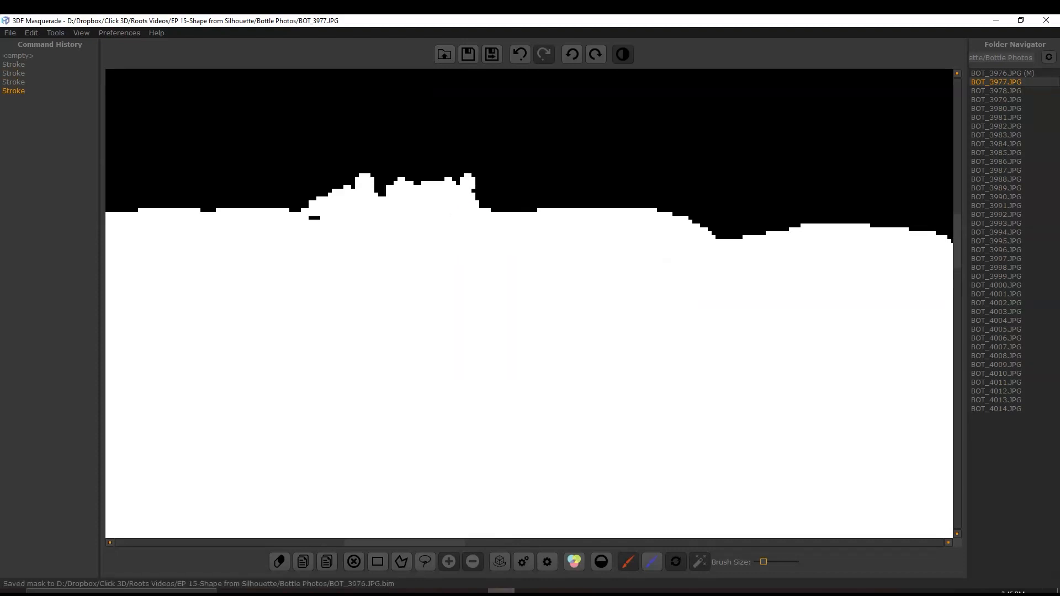
drag(291, 218, 326, 219)
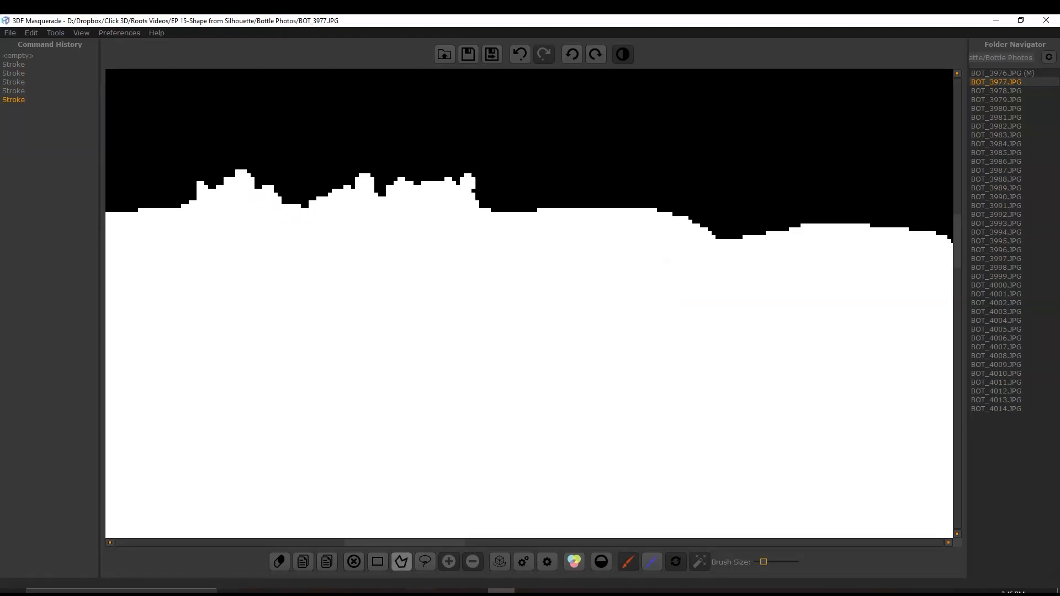
- Remove the jagged bumps on the bottle's upper edge in BOT_3977.JPG by unmasking a polygon selection drawn around them
click(400, 562)
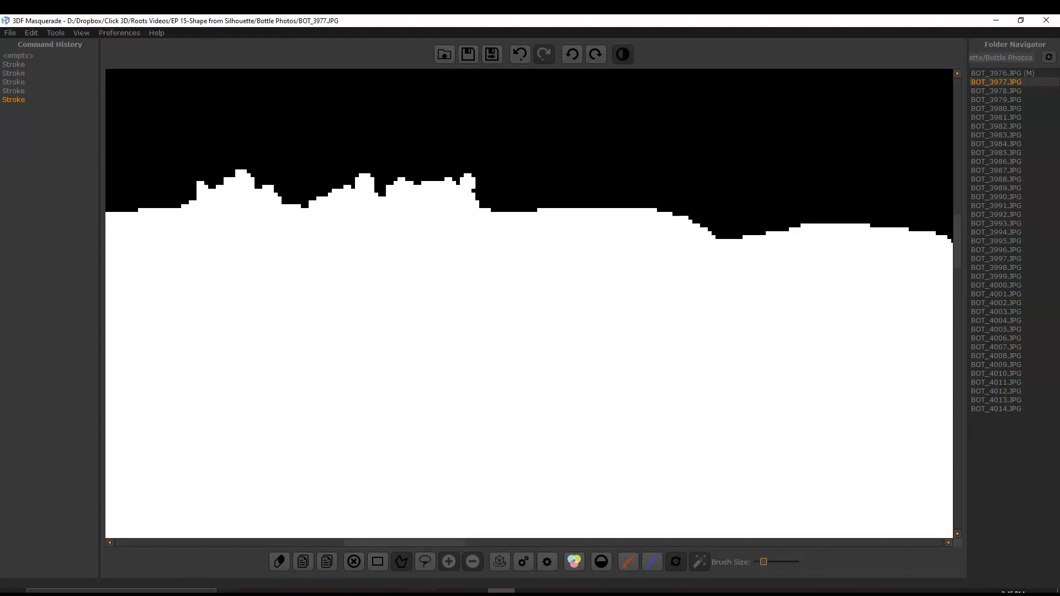
click(499, 209)
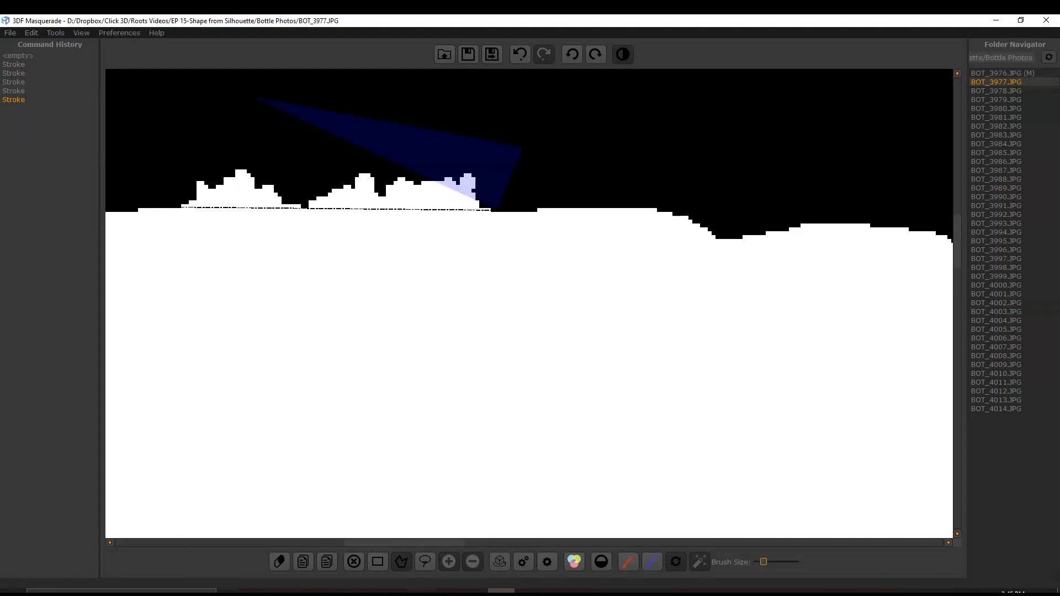
click(160, 206)
right_click(160, 207)
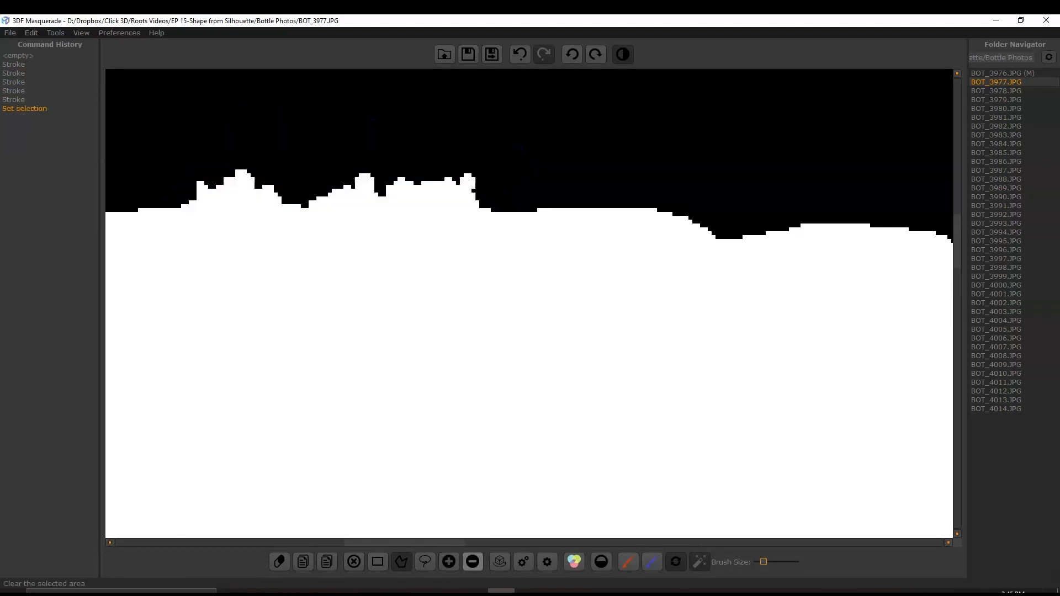
click(473, 562)
scroll(435, 209, down, 3)
scroll(435, 208, down, 3)
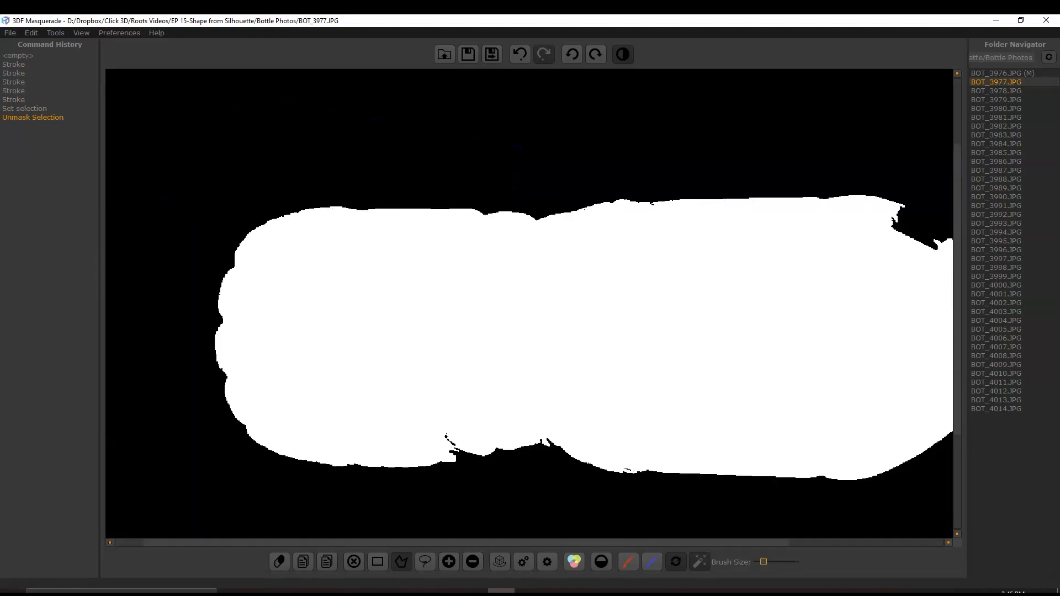
- Compare the bottle's lower edge with the photo and fill the gap between its ribs with a short foreground stroke
scroll(510, 489, up, 5)
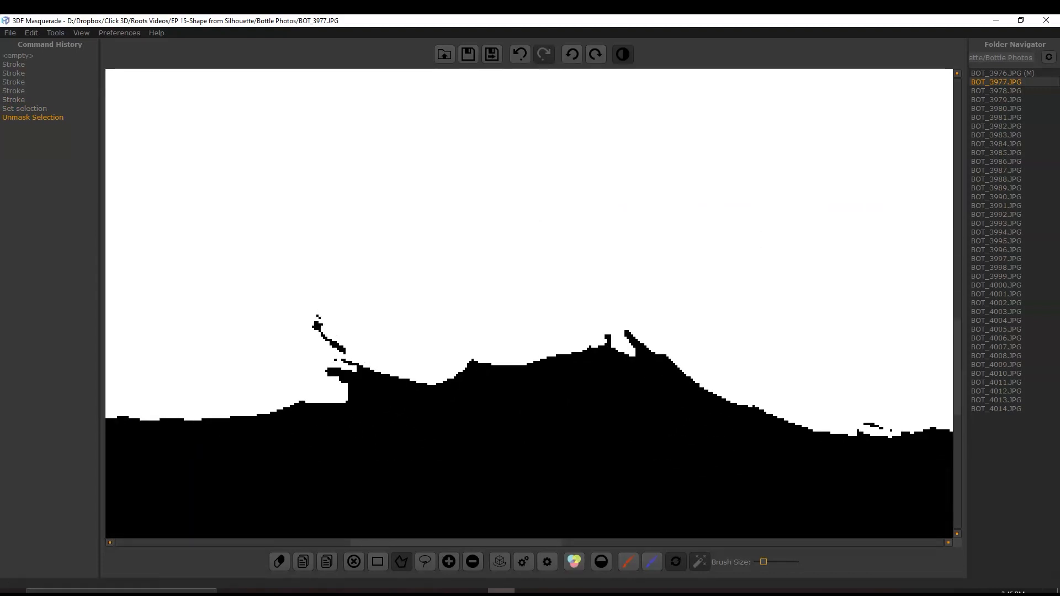
click(623, 54)
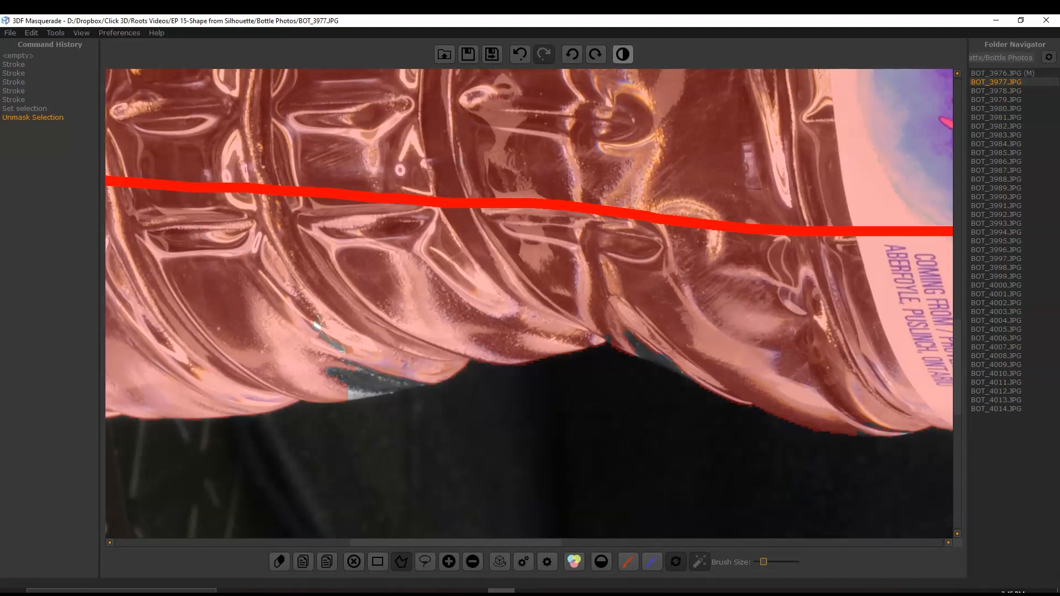
click(623, 54)
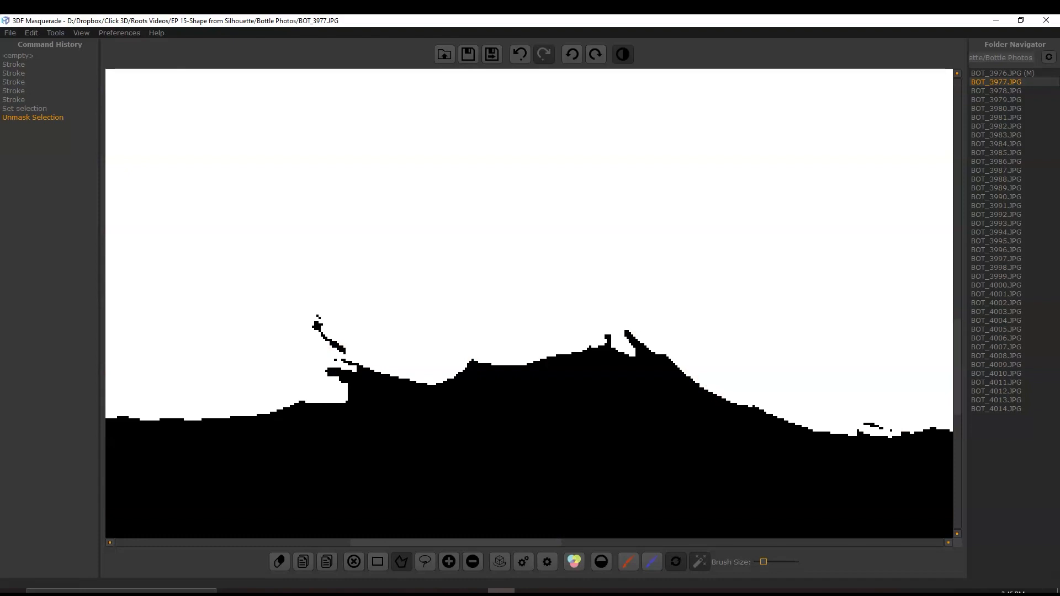
click(331, 390)
click(628, 562)
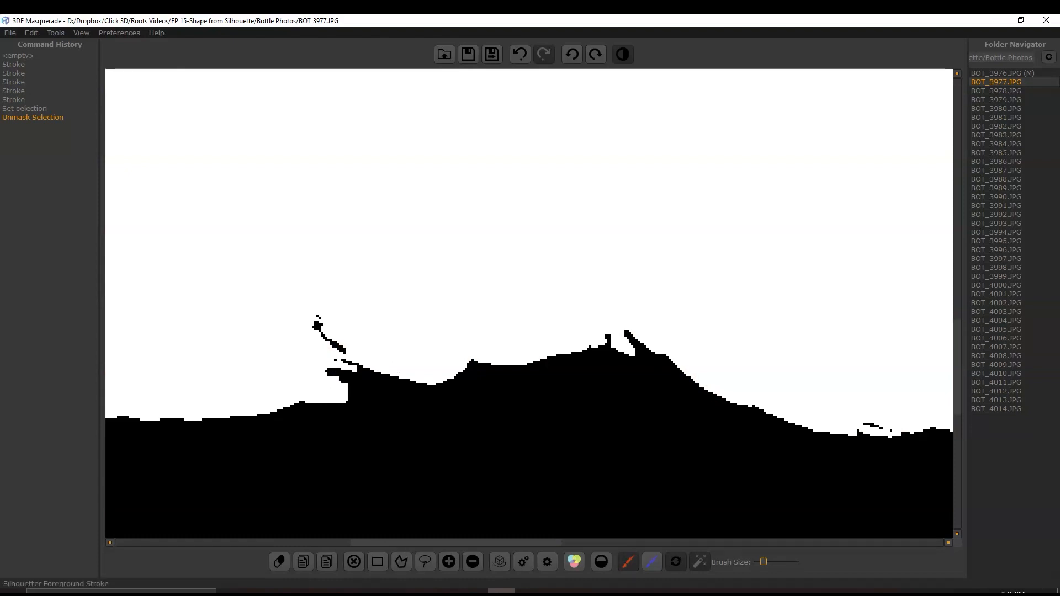
drag(331, 390, 344, 394)
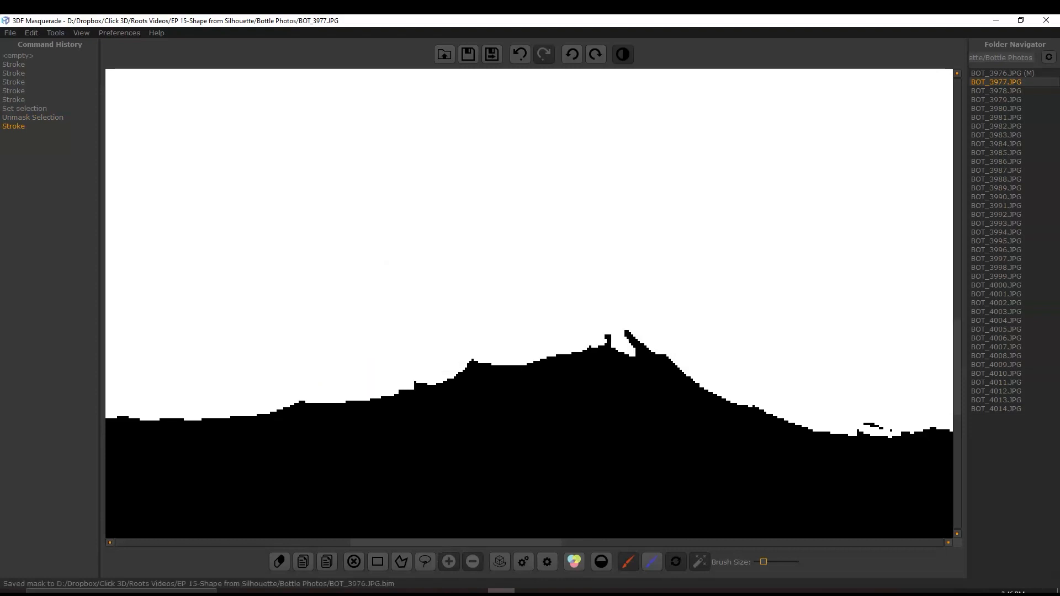
- Try to close the small notch at the waist of the bottle's lower edge with a foreground stroke, and undo that stroke
click(623, 54)
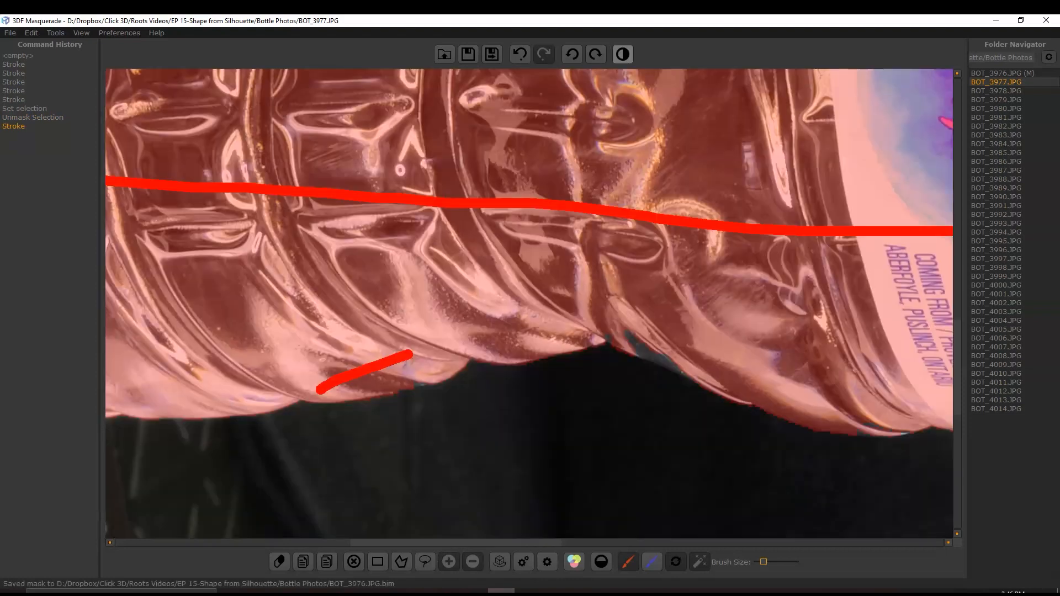
scroll(613, 370, up, 5)
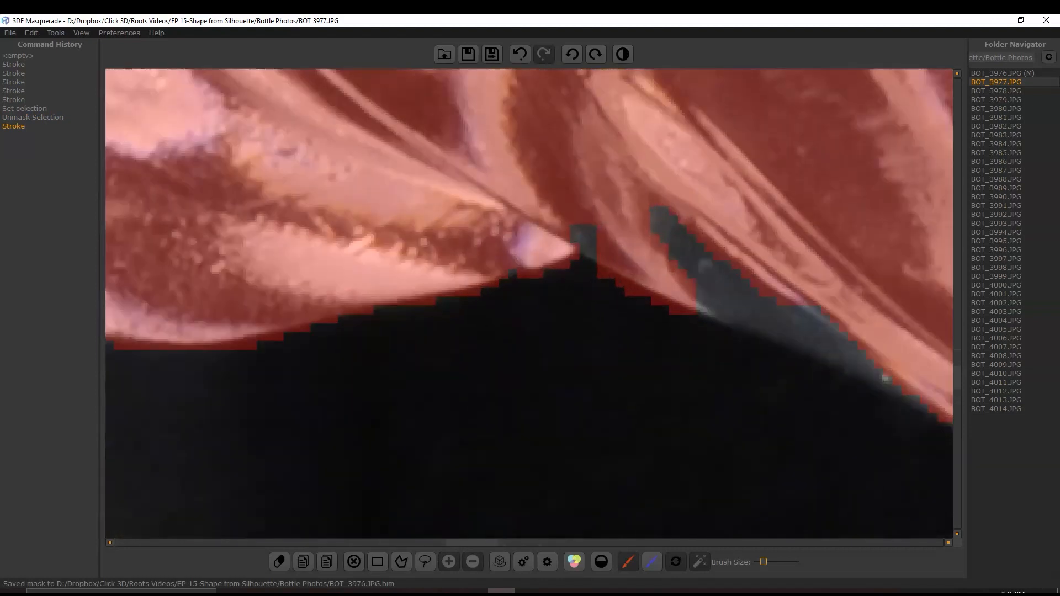
drag(514, 247, 584, 232)
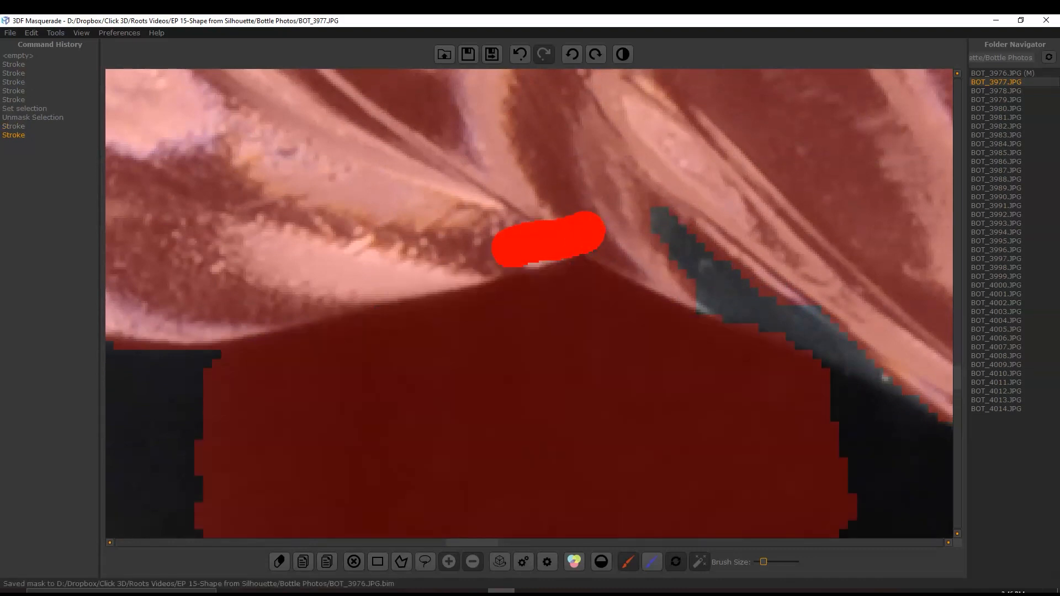
scroll(588, 304, down, 3)
key(ctrl+z)
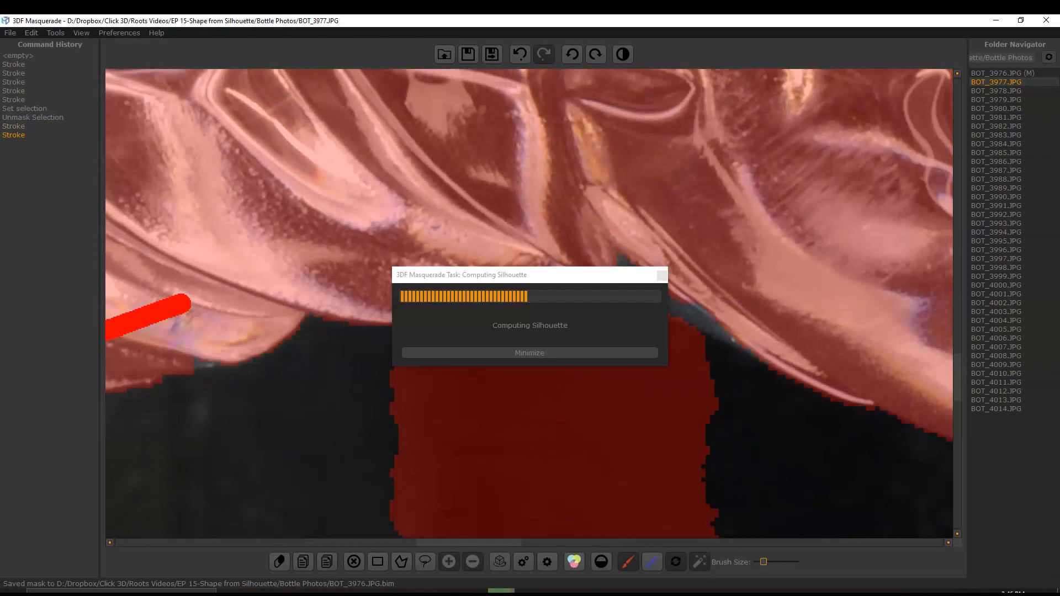
scroll(577, 271, up, 2)
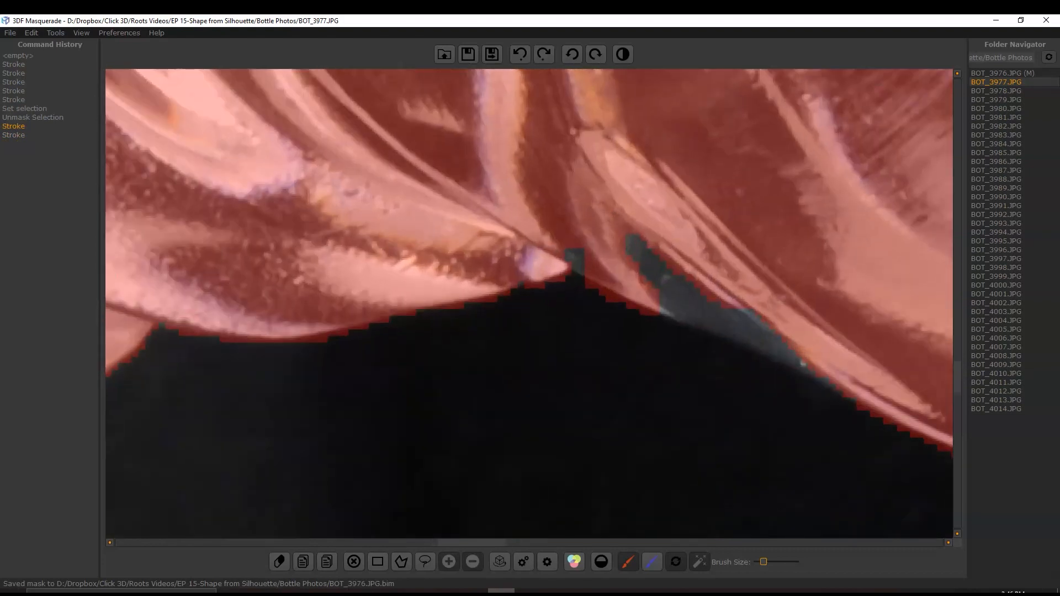
- Unmask a four-point polygon selection enclosing the stray areas above the bottle's upper edge, and show the whole mask
click(401, 561)
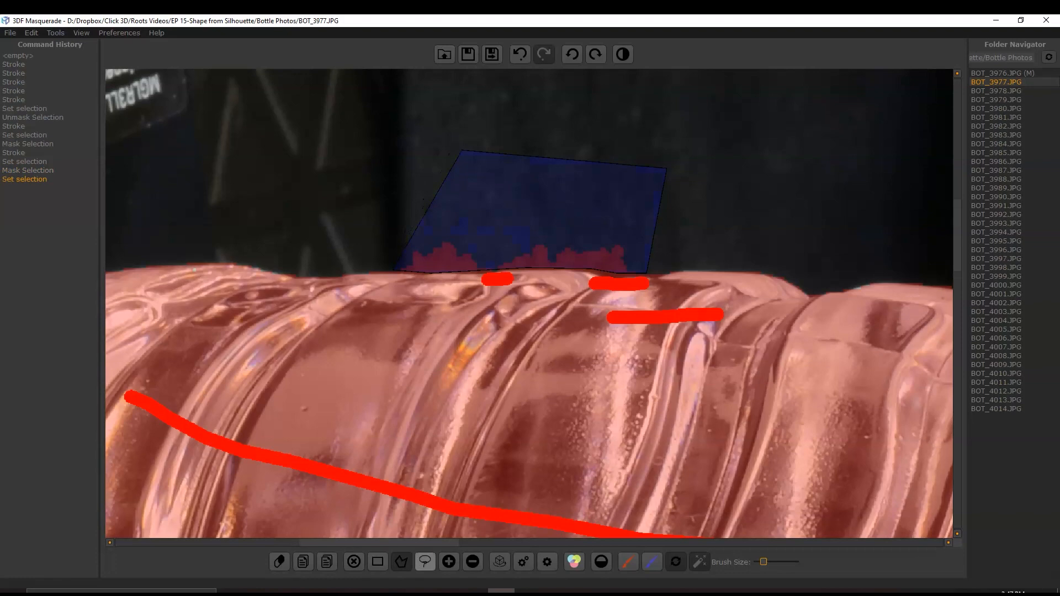
click(473, 561)
scroll(550, 205, down, 12)
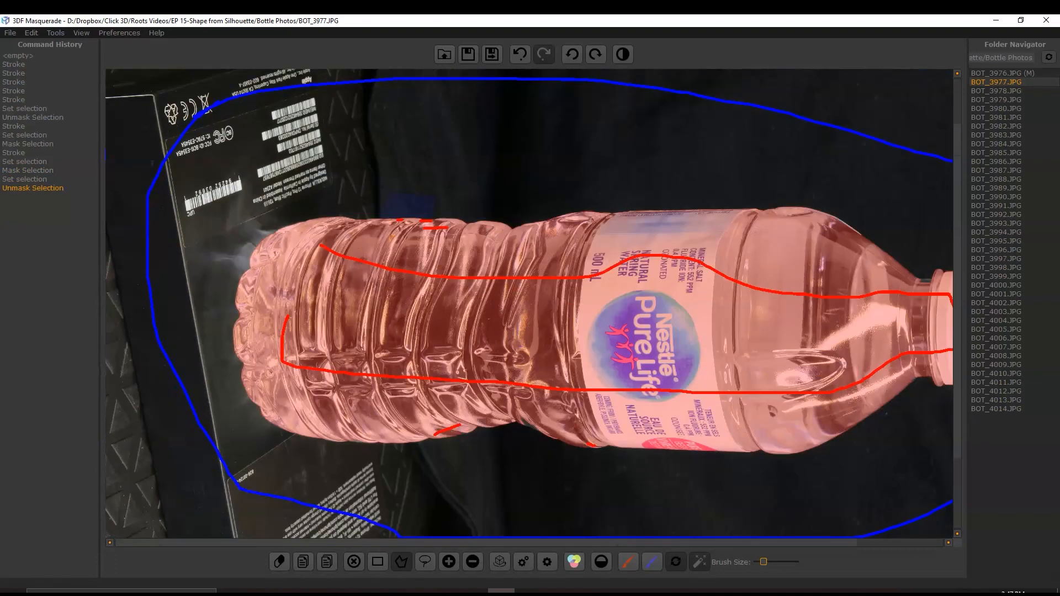
scroll(565, 260, up, 1)
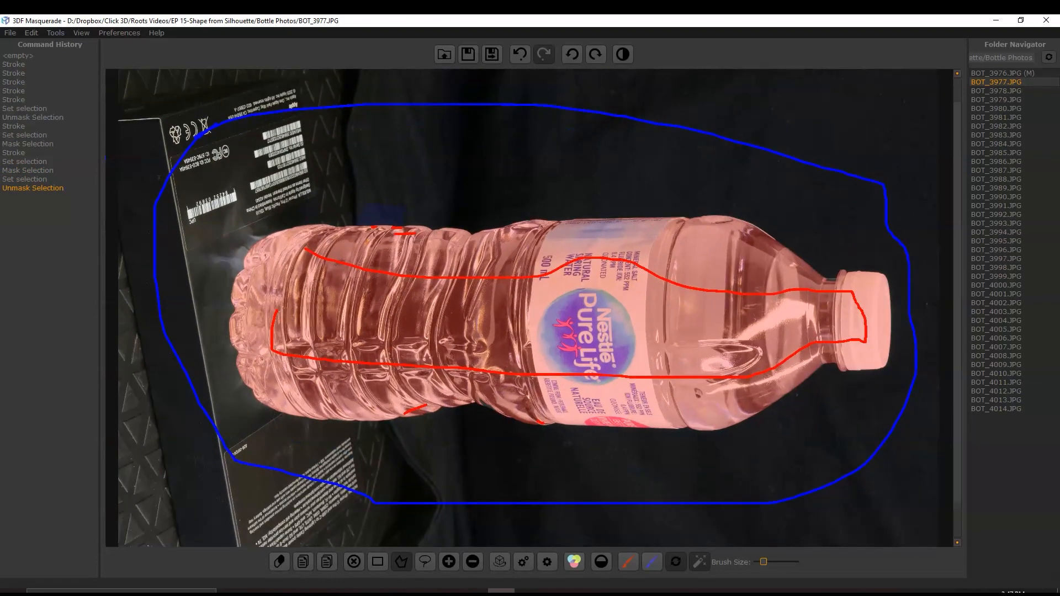
click(622, 54)
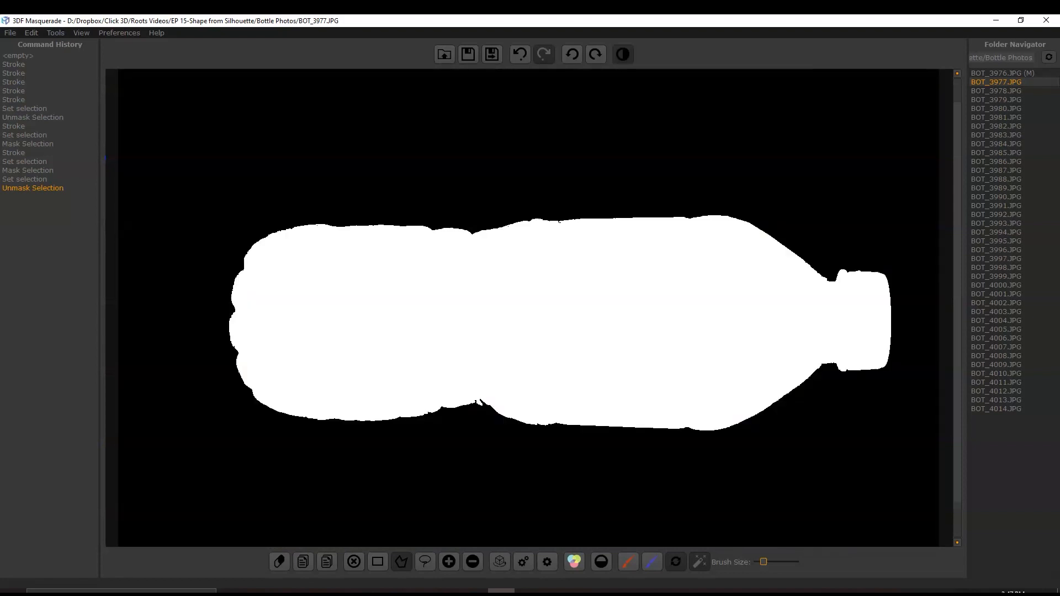
- Fill the two notches at the waist of the bottle's lower edge by masking a polygon selection that follows the bottle's outline
scroll(474, 429, up, 10)
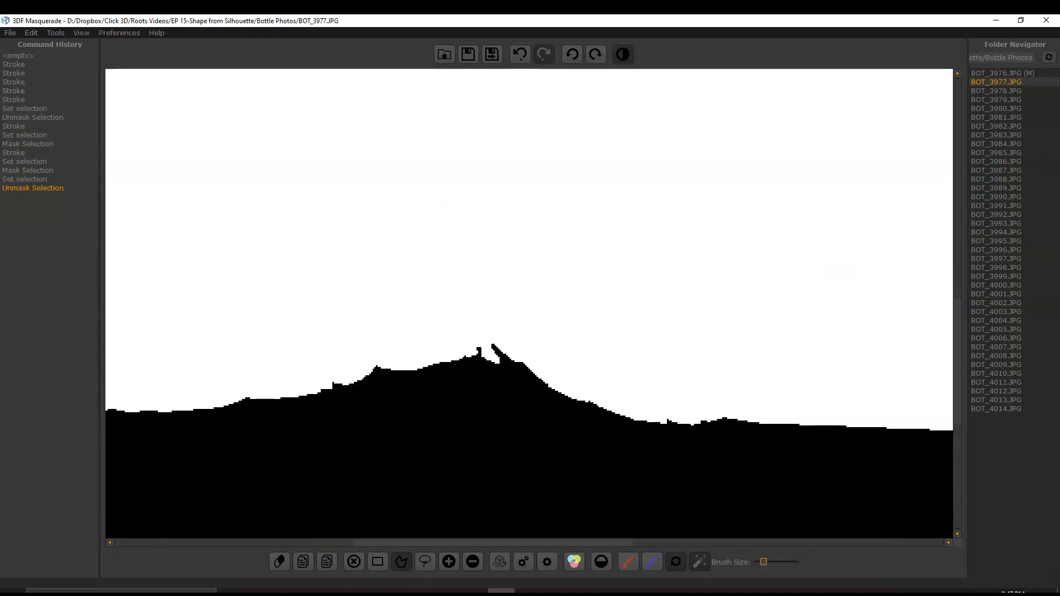
click(623, 54)
scroll(519, 260, up, 2)
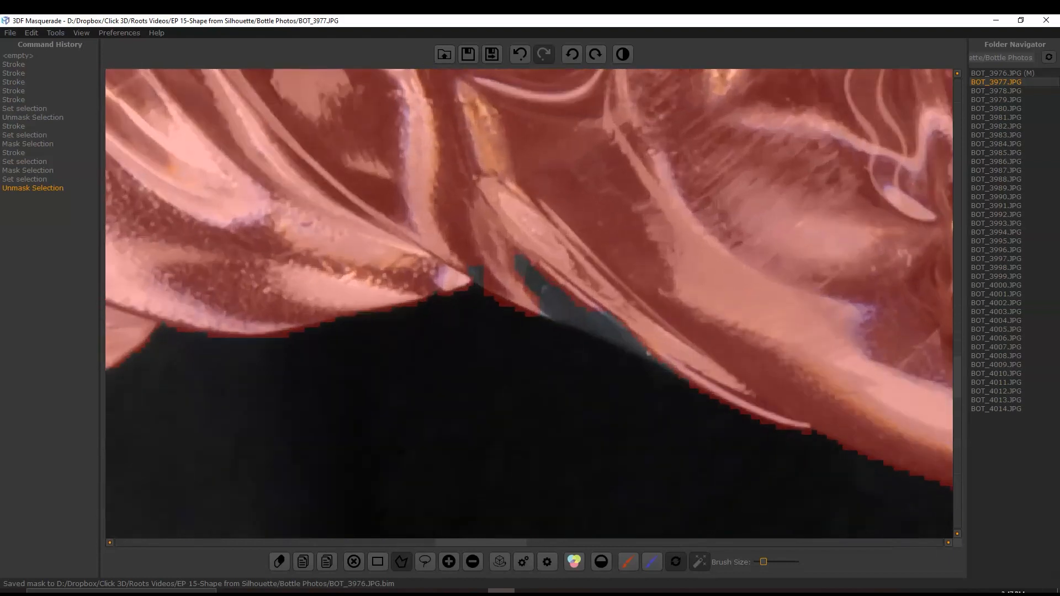
click(742, 287)
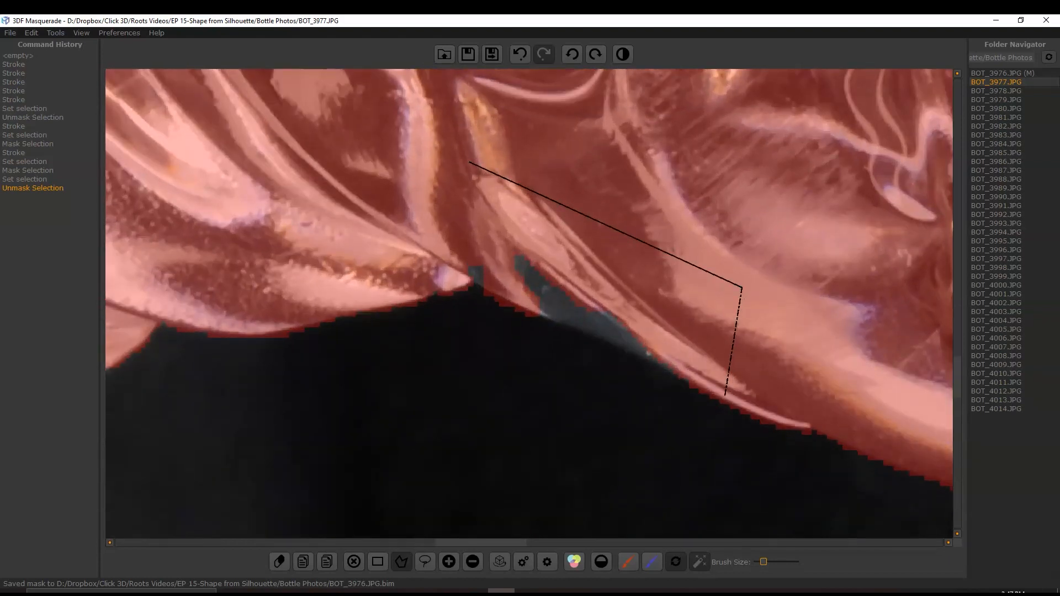
click(725, 395)
click(502, 298)
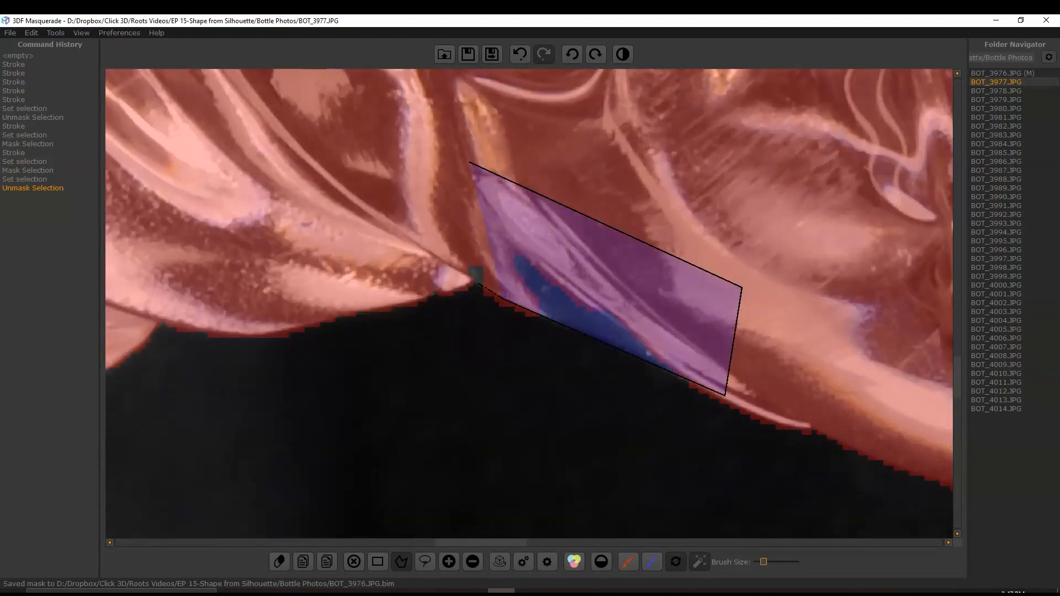
click(475, 282)
click(436, 292)
click(424, 180)
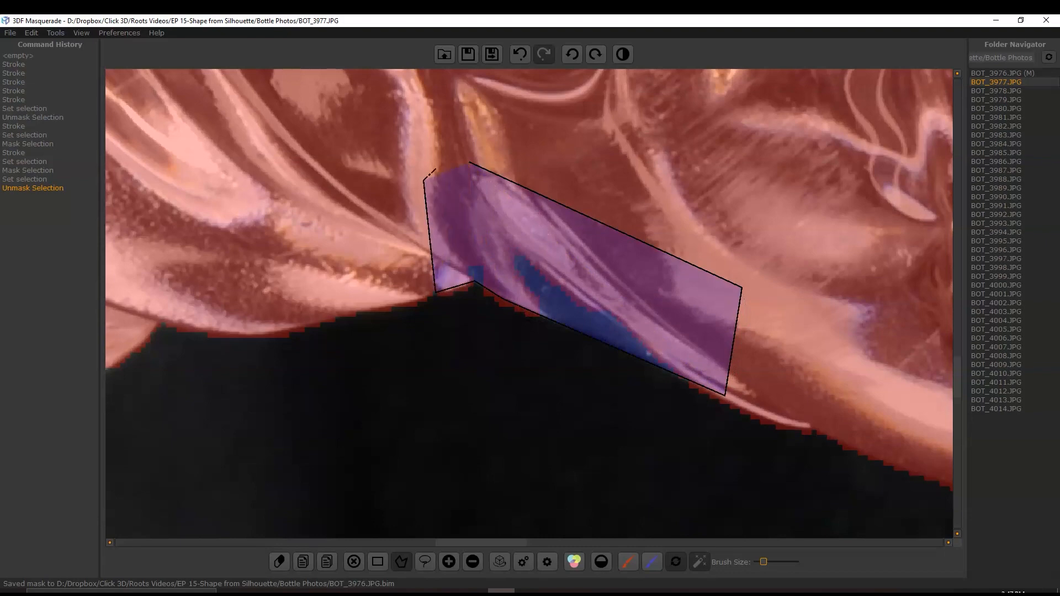
click(470, 163)
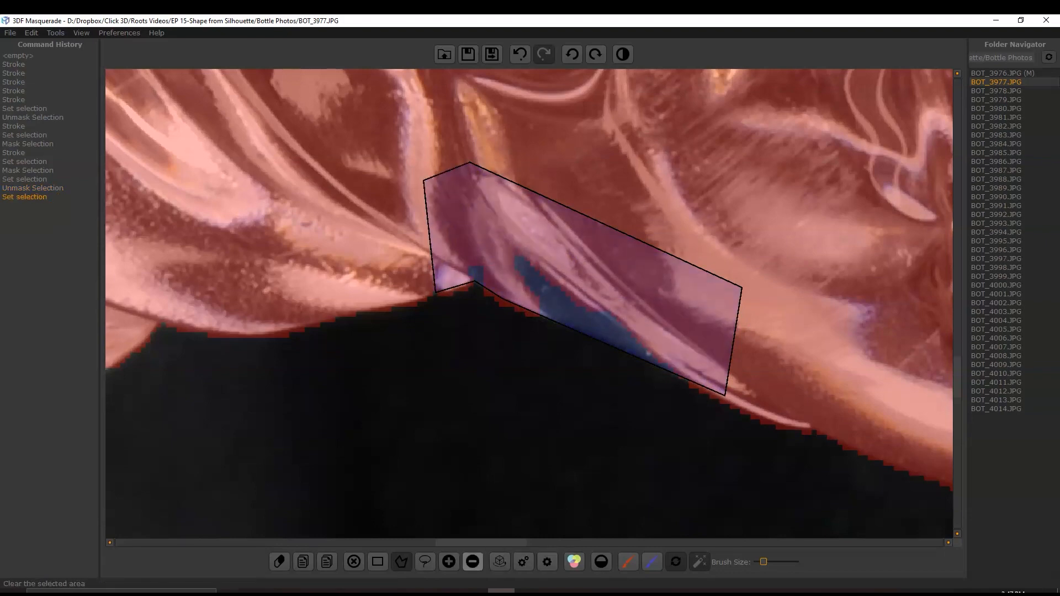
click(449, 561)
- Check the complete black-and-white silhouette of BOT_3977.JPG and save its mask
scroll(523, 326, down, 10)
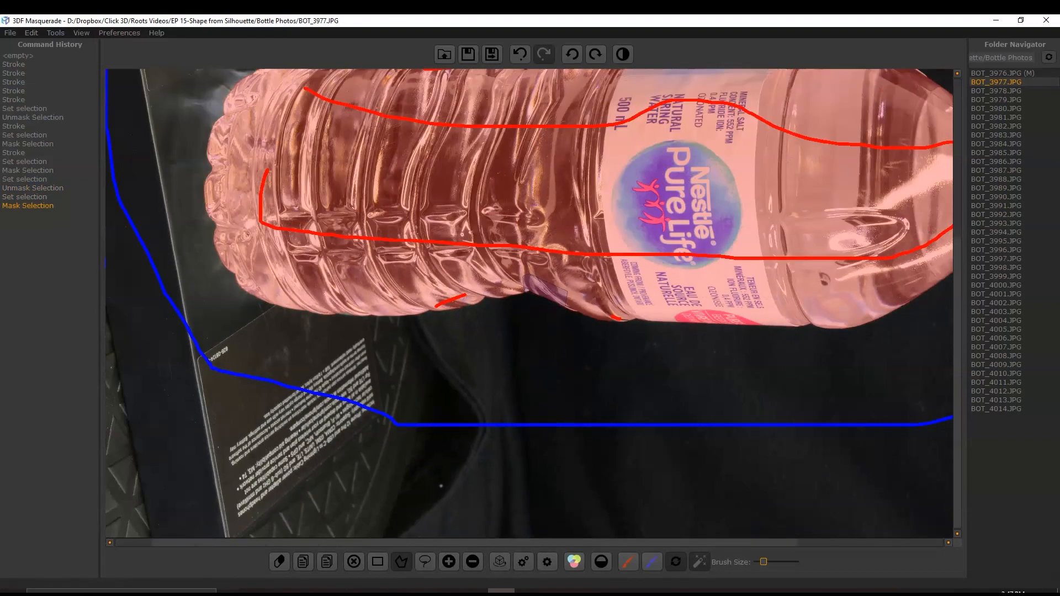
scroll(523, 326, down, 1)
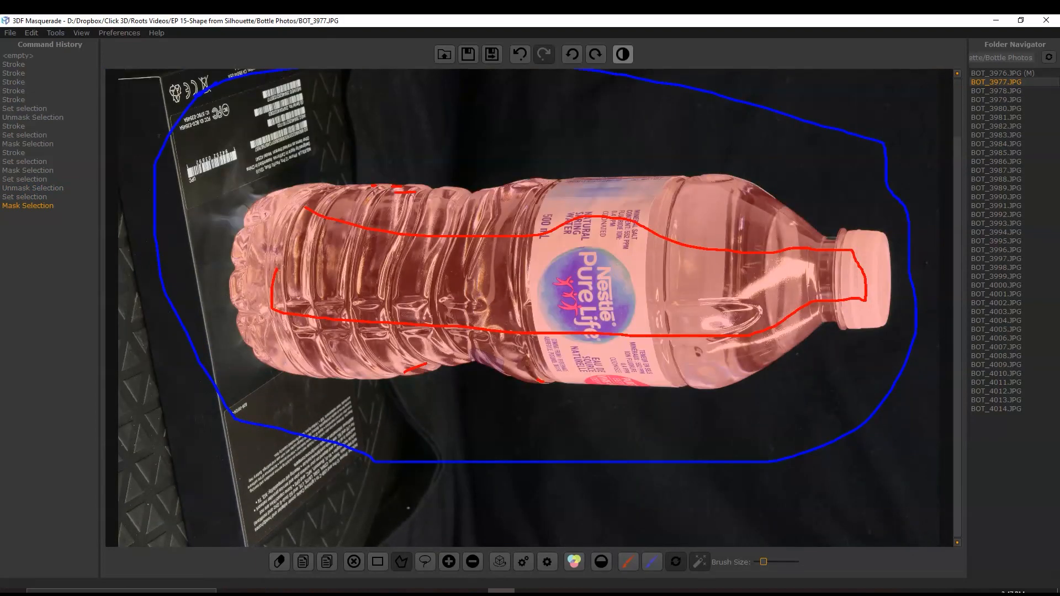
click(622, 54)
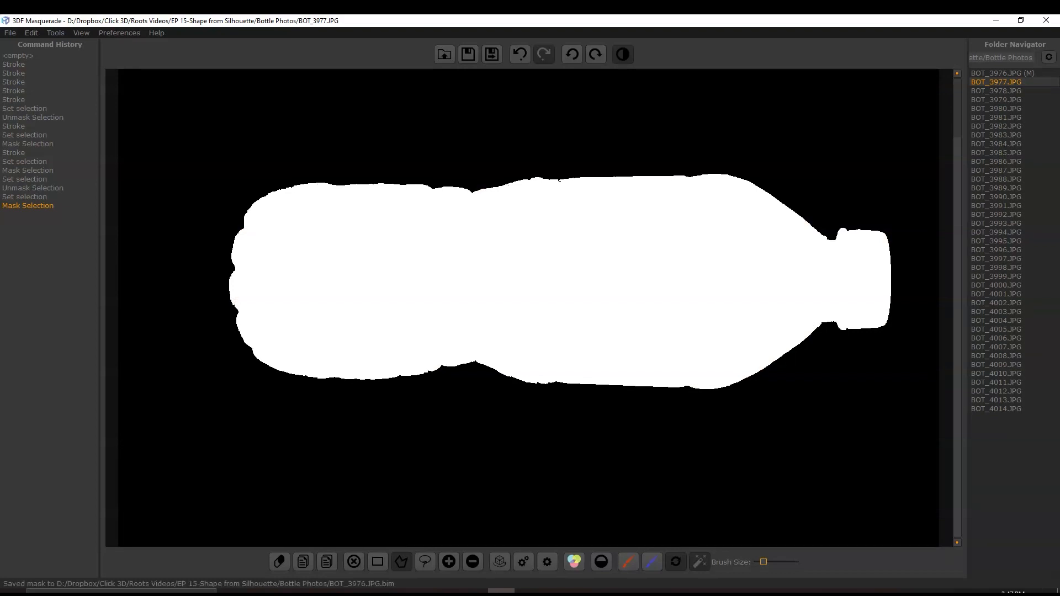
click(492, 54)
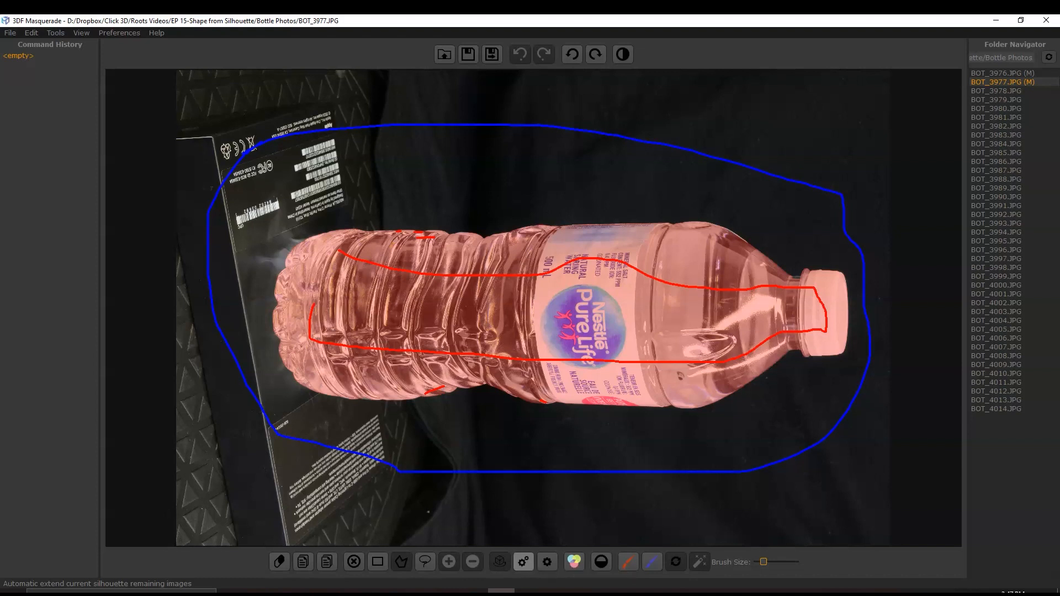
- Automatically extend the current silhouette to the remaining bottle photos, and return from the Bottle Photos folder window to 3DF Masquerade
click(523, 562)
click(591, 320)
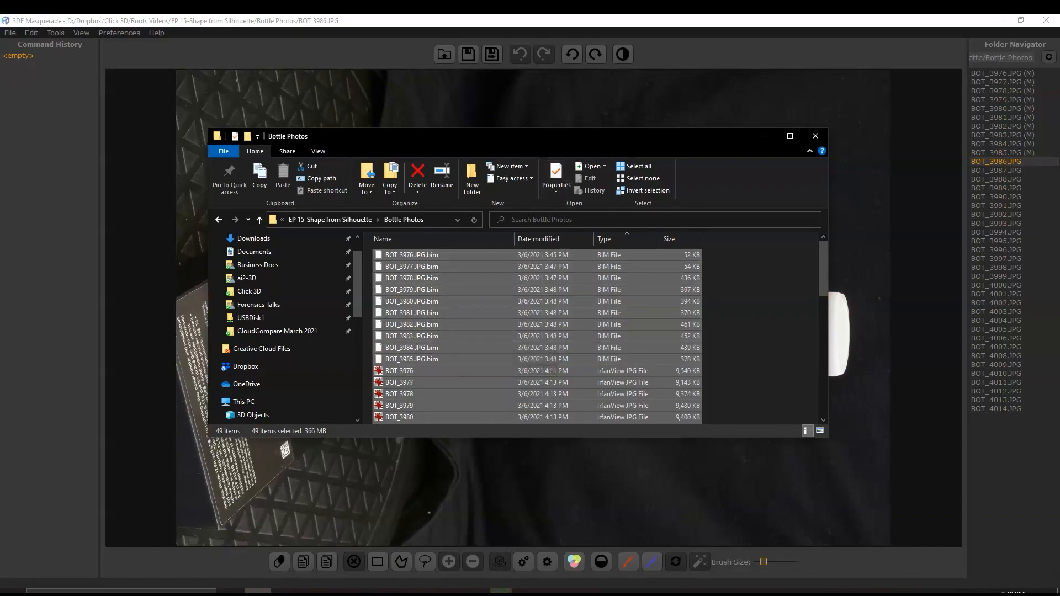
key(alt+Tab)
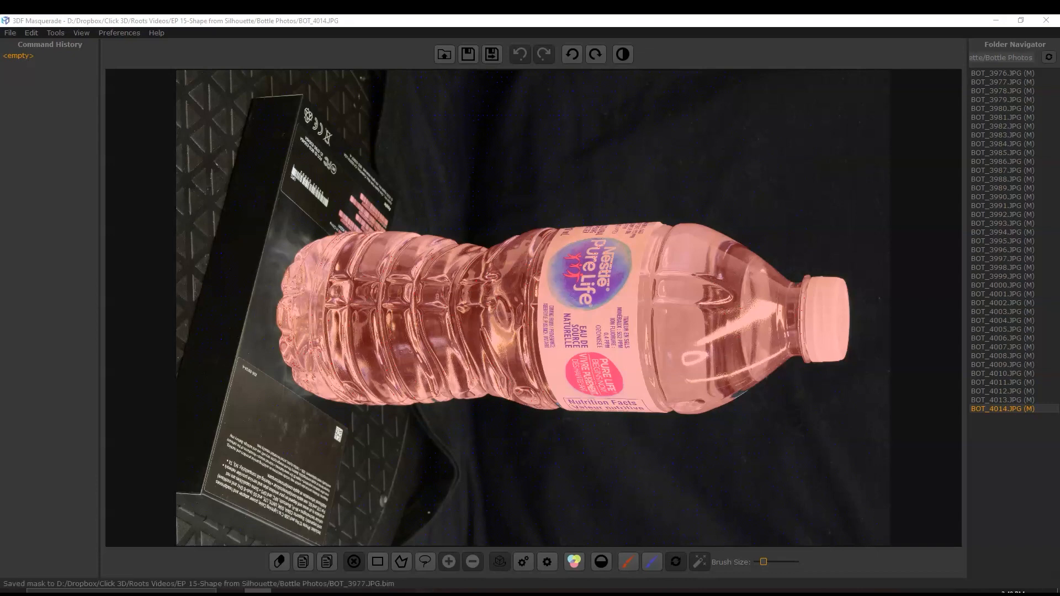
- Open BOT_3978.JPG, show its mask, and fill the gaps along the bottle's upper edge with short foreground strokes
click(1003, 91)
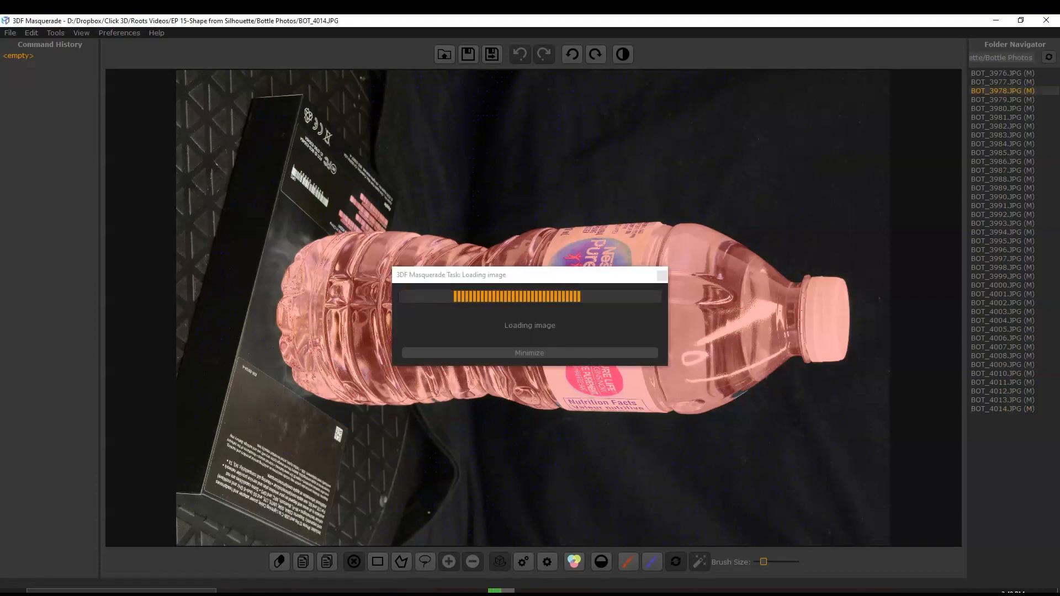
click(623, 54)
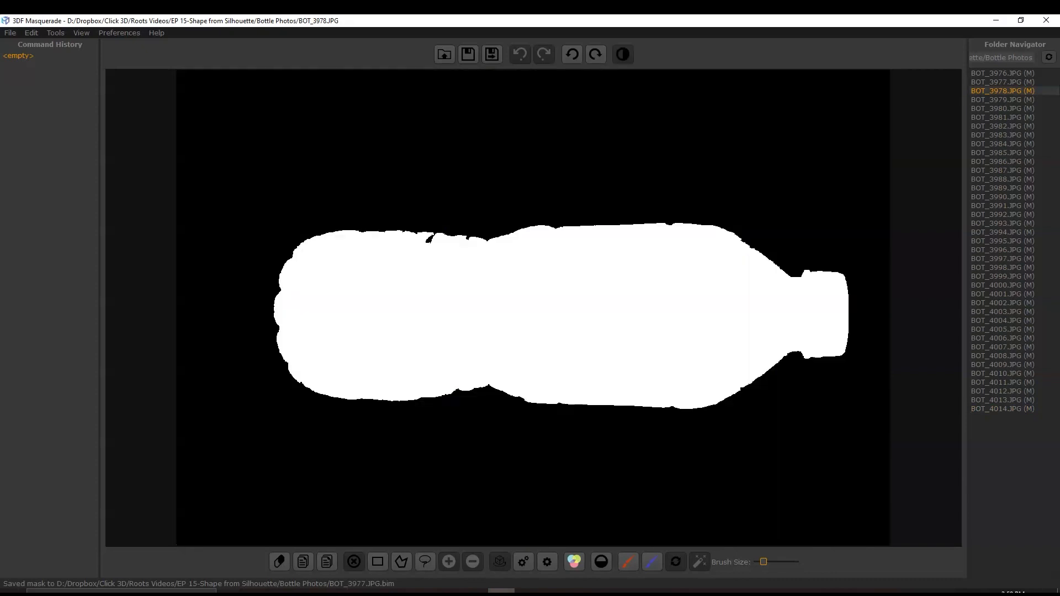
scroll(534, 308, up, 5)
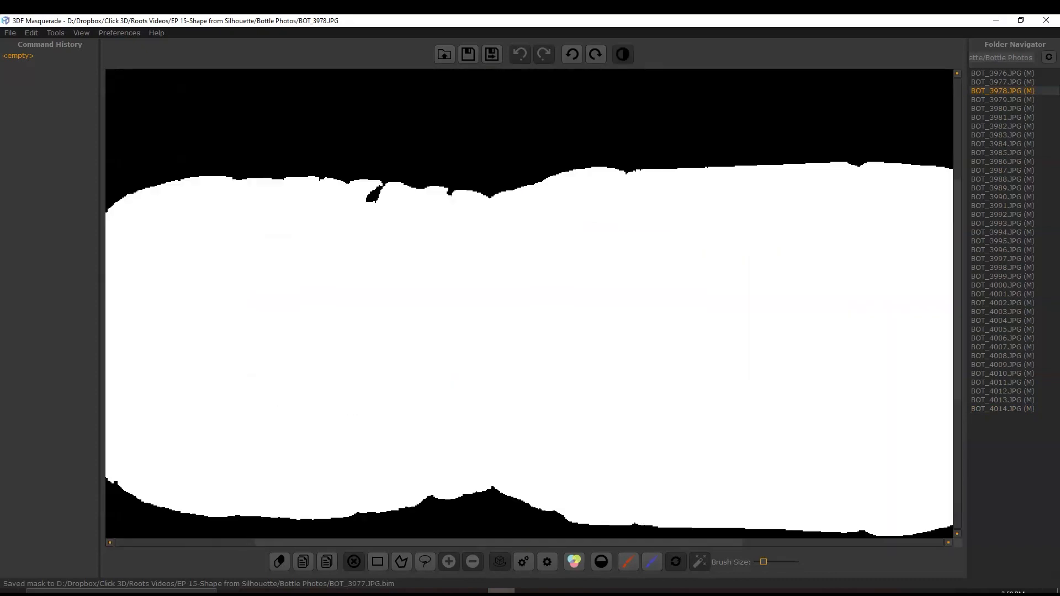
click(628, 562)
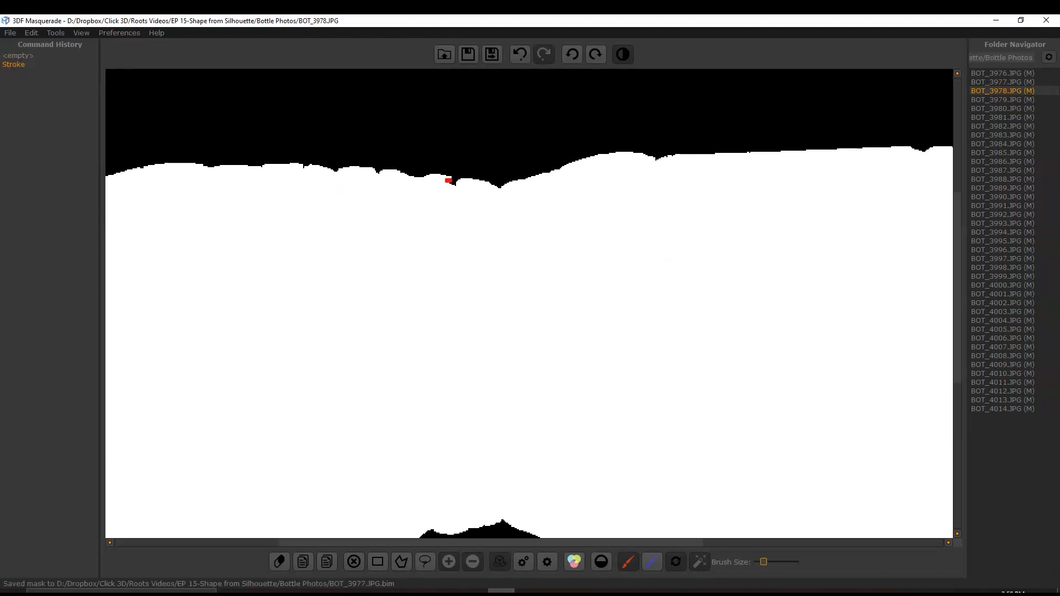
drag(448, 180, 451, 181)
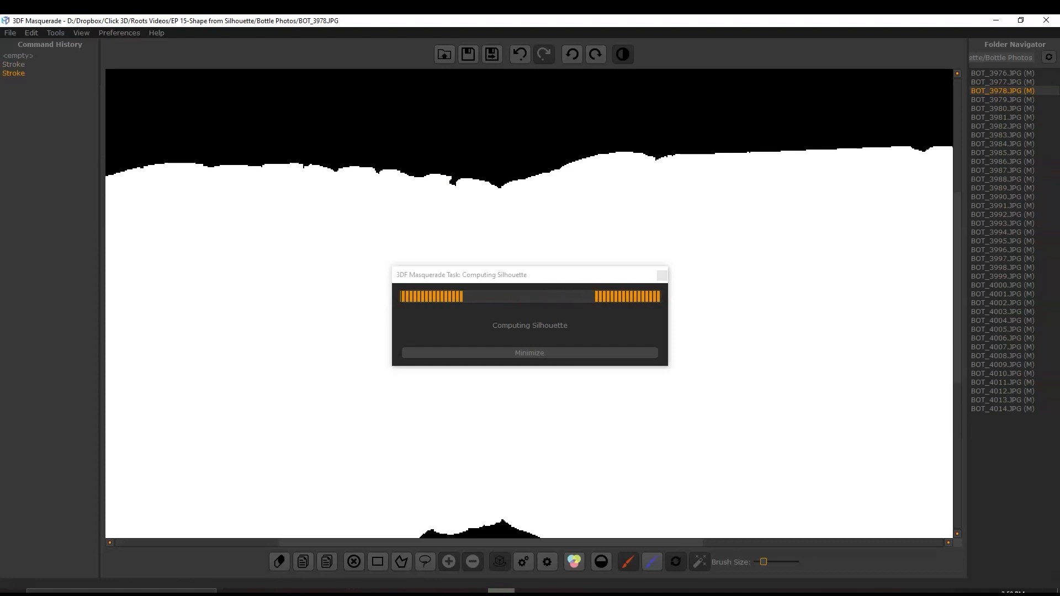
- Check the complete silhouette of BOT_3978.JPG and open BOT_3979.JPG
scroll(486, 210, down, 6)
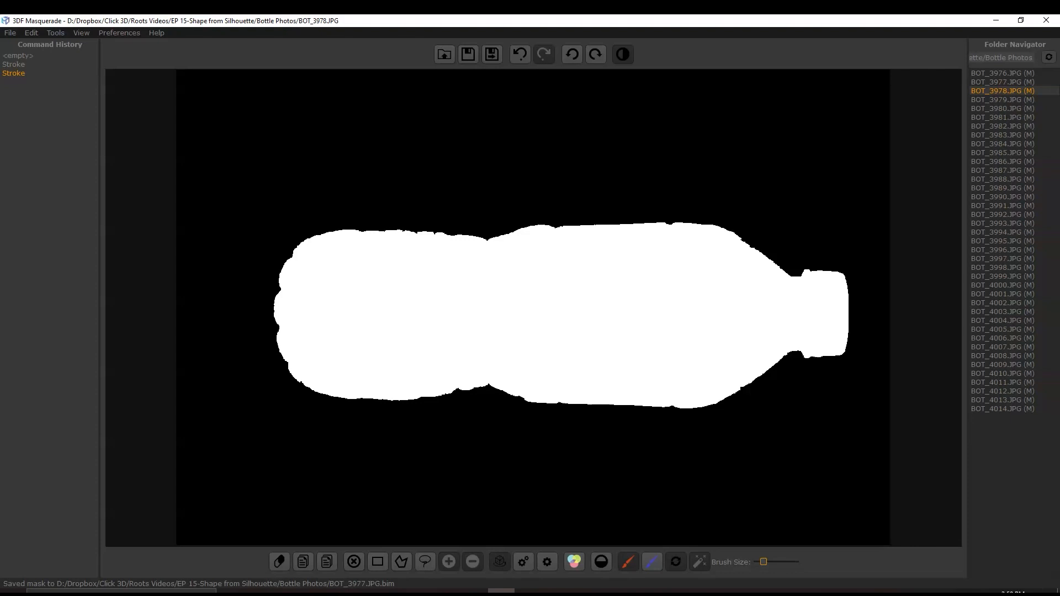
double_click(1003, 100)
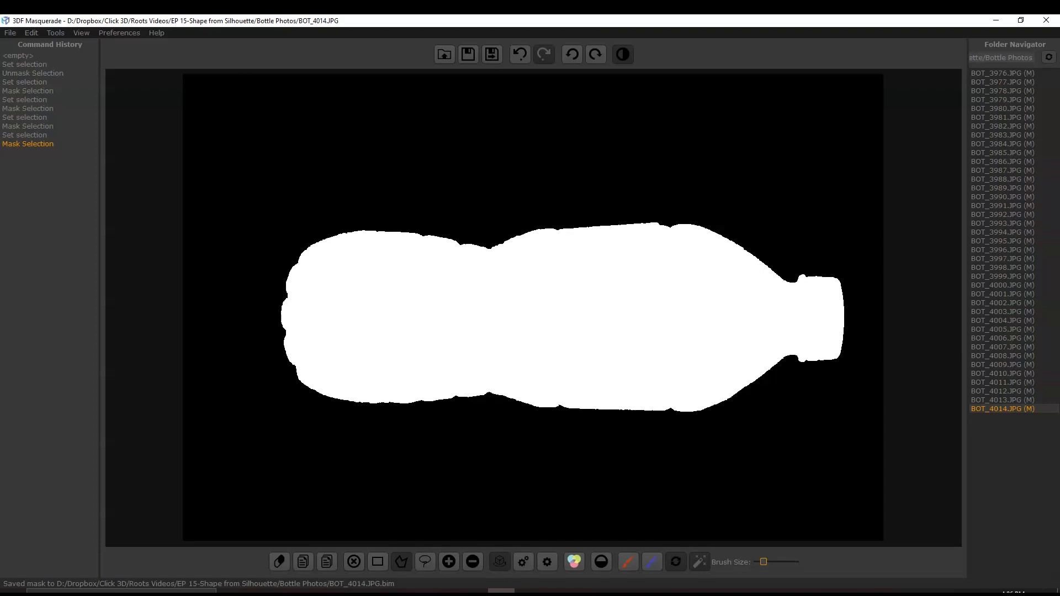
- Inspect the silhouette of BOT_4014.JPG up close, and compare its mask overlay with the bottle in the photo
scroll(675, 221, up, 8)
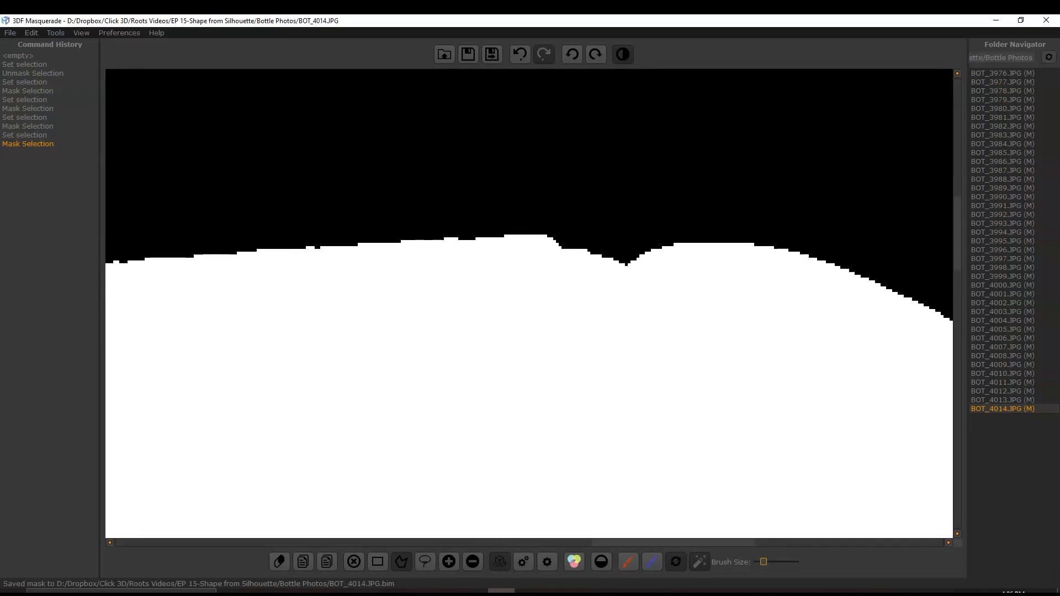
click(623, 54)
scroll(657, 212, up, 2)
scroll(658, 212, down, 8)
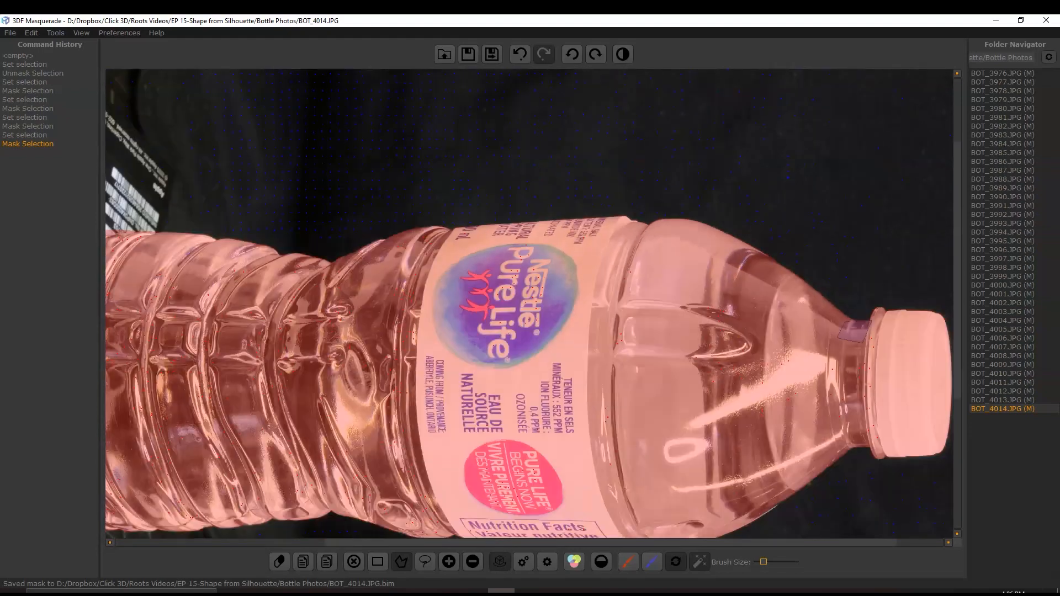
scroll(760, 287, down, 3)
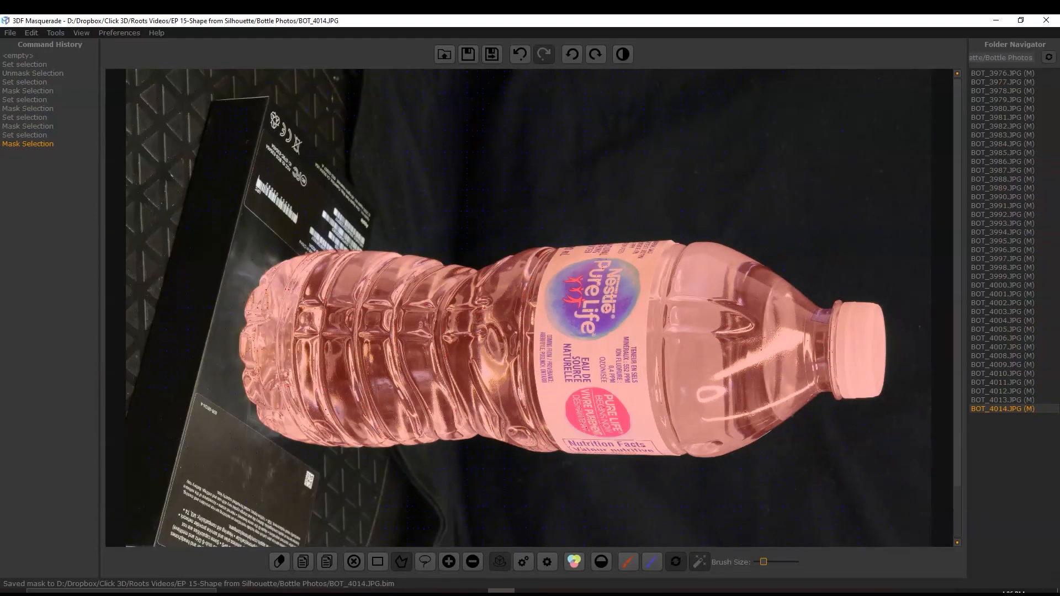
scroll(533, 308, down, 2)
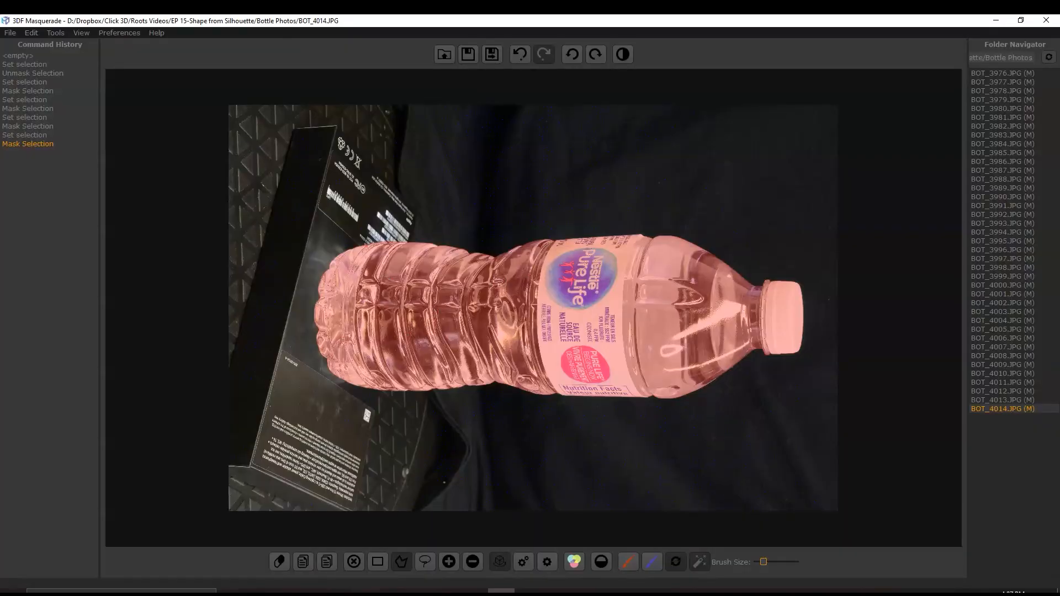
- Close 3DF Masquerade, reload the image masks in the 3DF Zephyr Project Wizard, and continue to camera calibration
click(1047, 20)
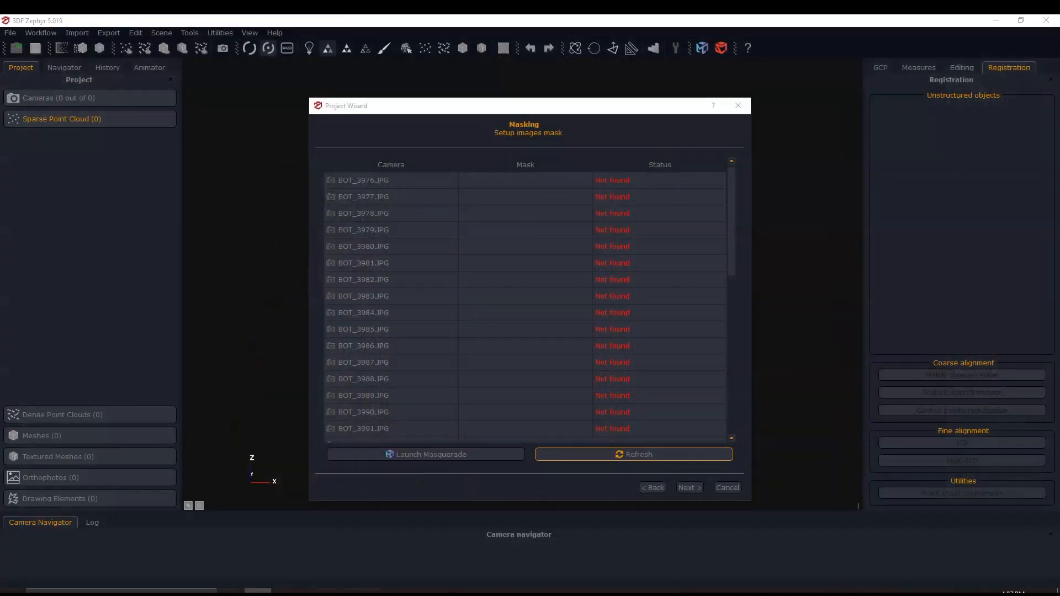
click(634, 455)
scroll(525, 304, down, 6)
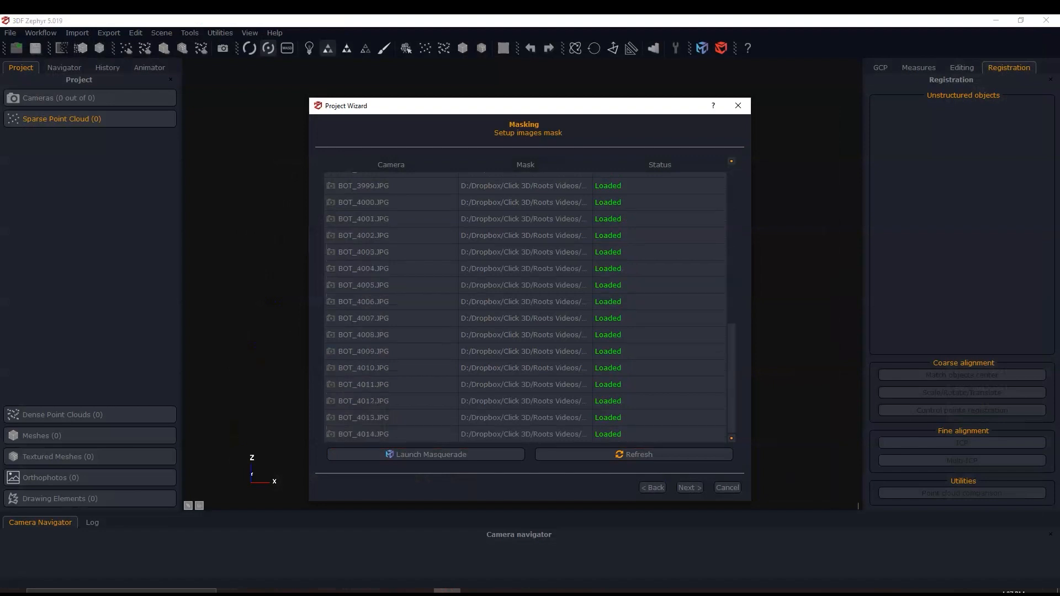
scroll(524, 304, up, 6)
click(690, 488)
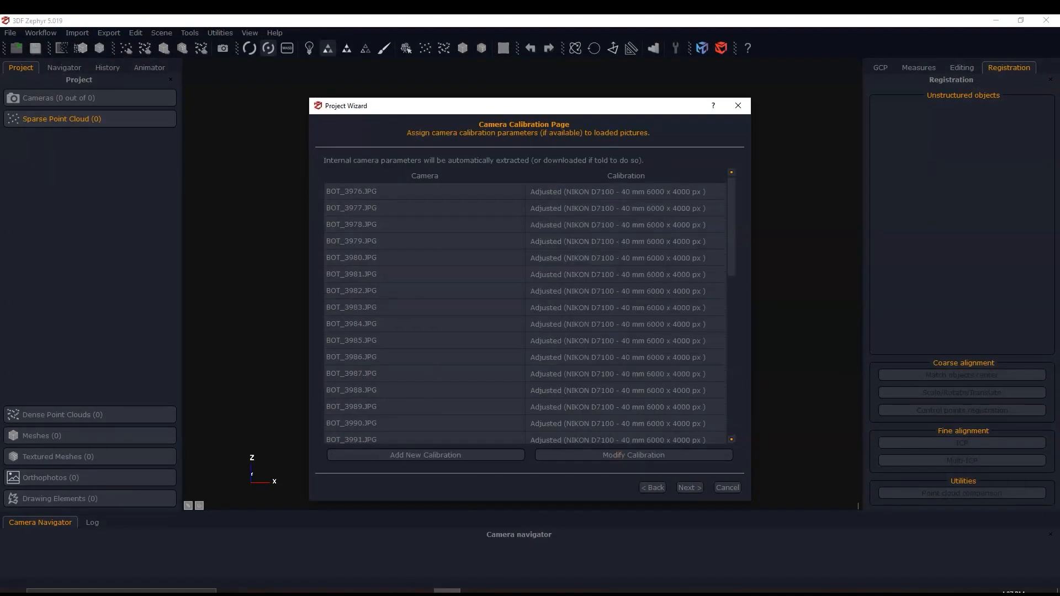
- Keep the adjusted camera calibration and set the Close Range camera orientation preset to Deep
click(689, 487)
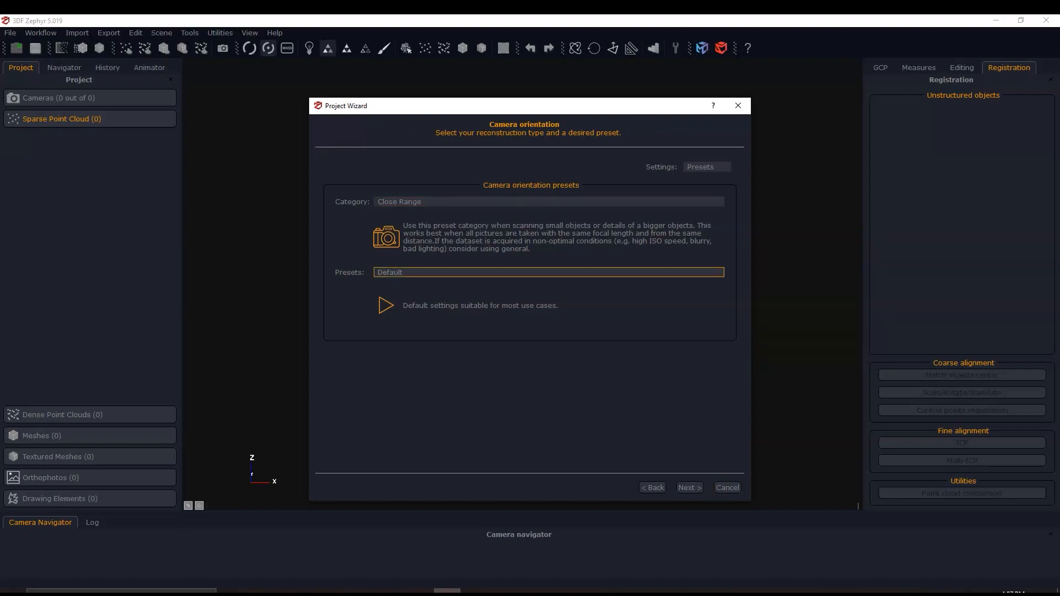
click(549, 272)
click(549, 297)
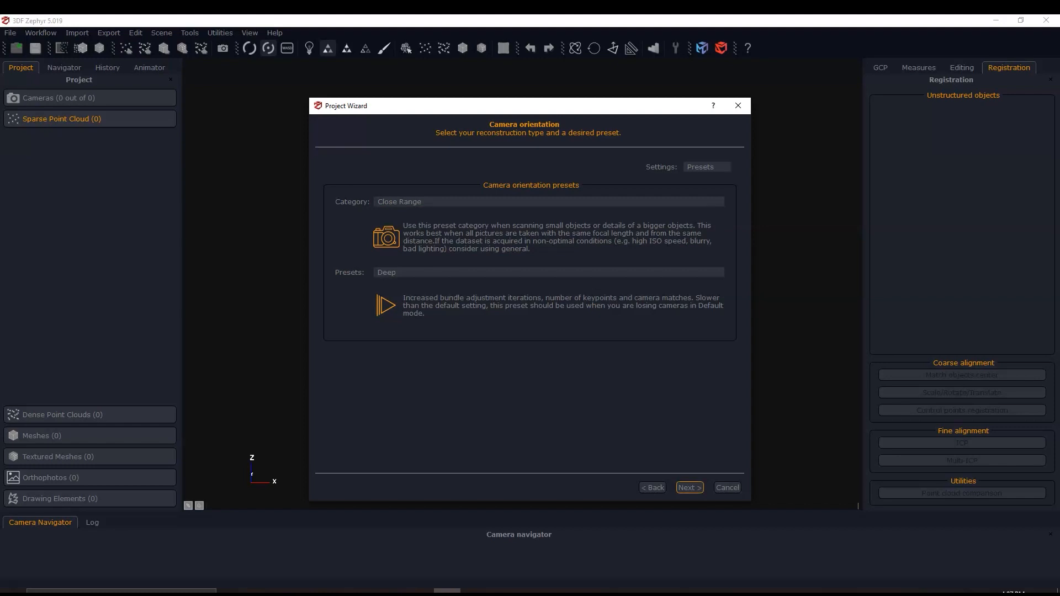
key(Return)
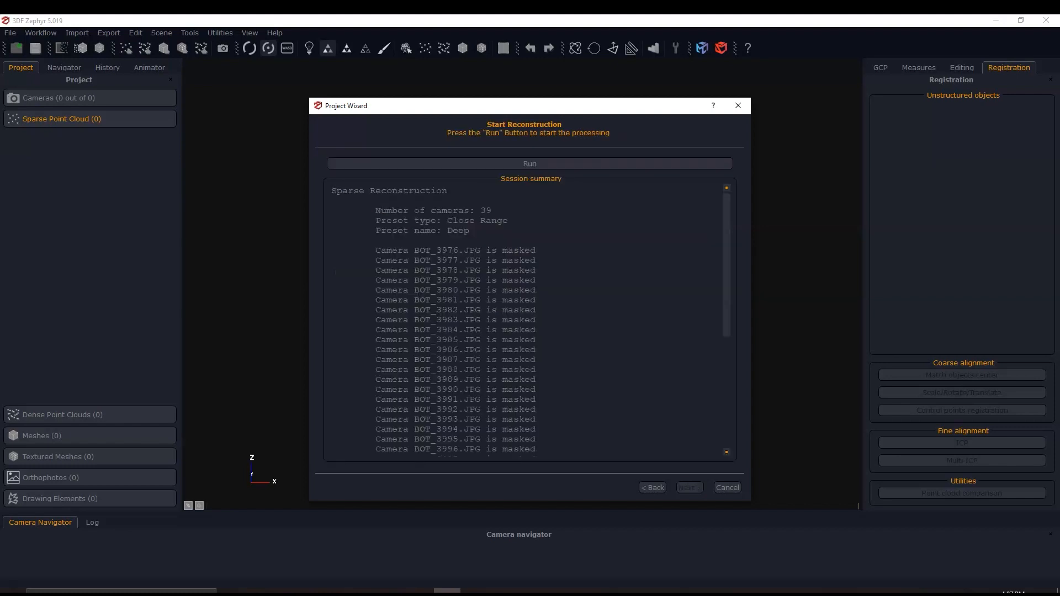
- Run the sparse reconstruction of the masked photos, and close the wizard after reviewing its camera summary
key(Return)
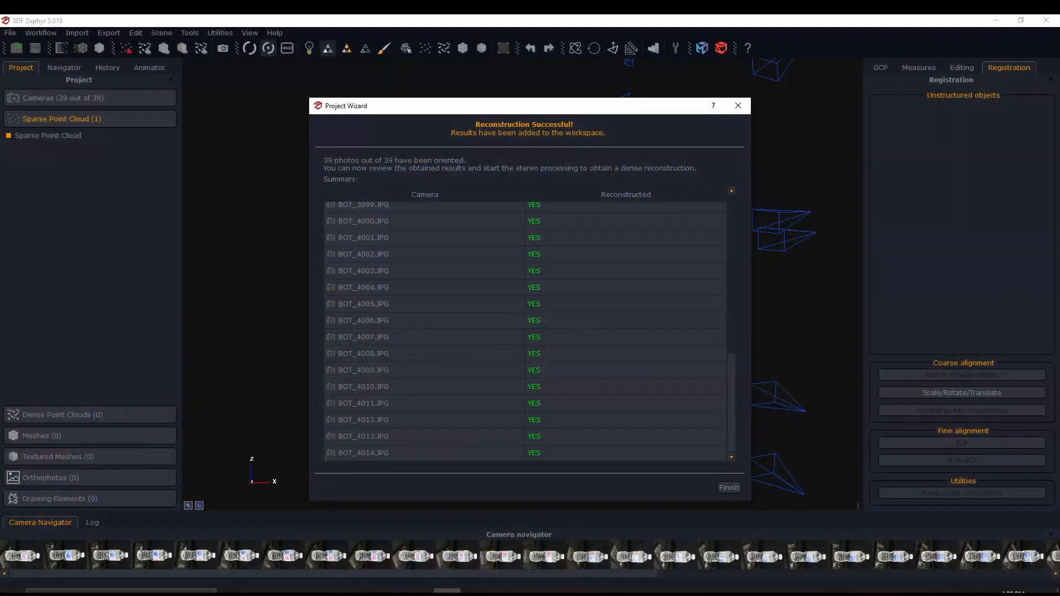
scroll(525, 331, up, 8)
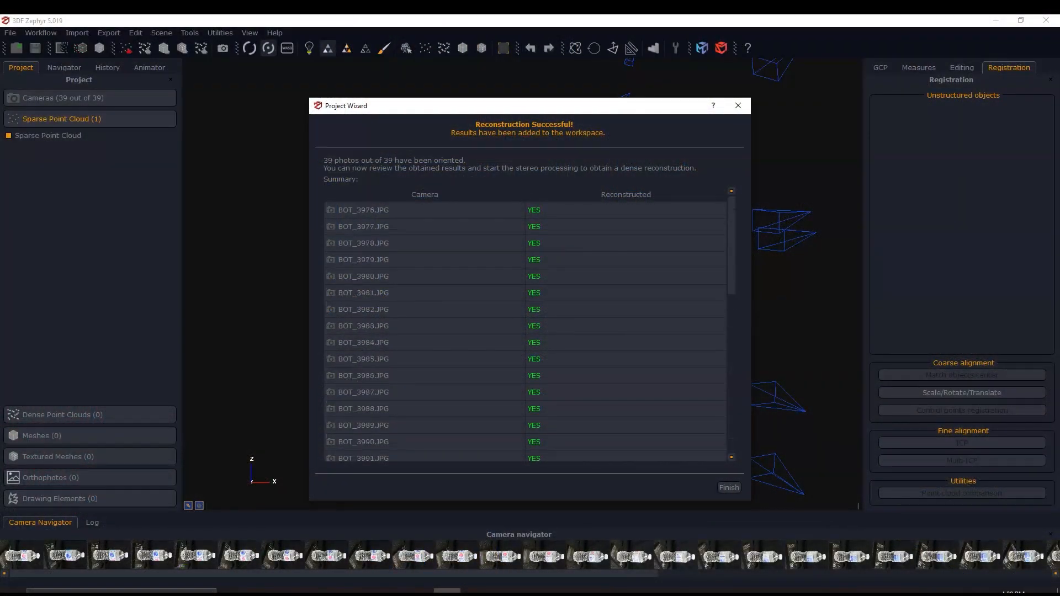
click(729, 487)
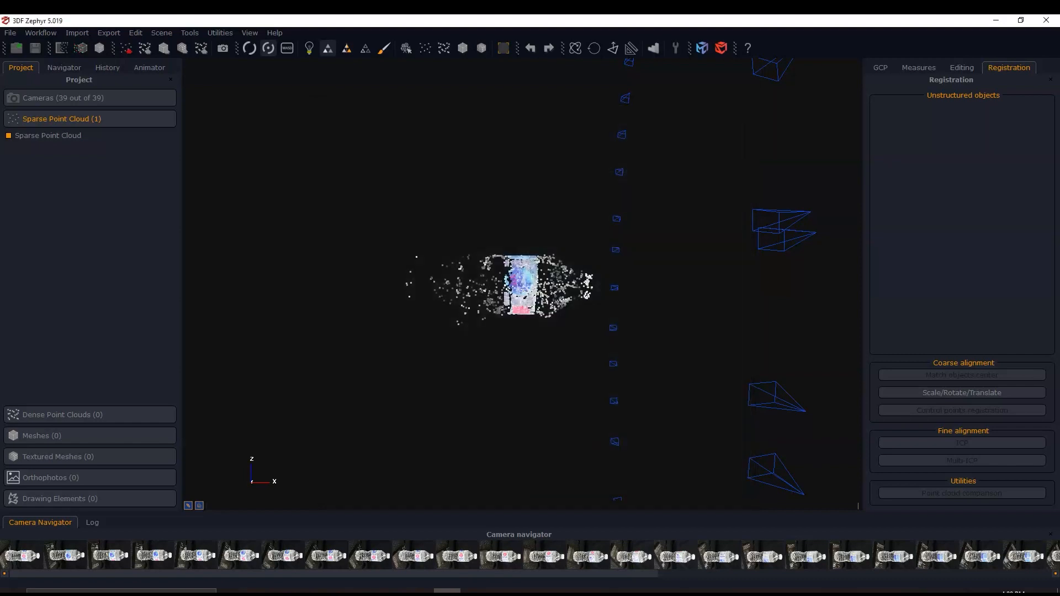
- Examine the sparse point cloud of the bottle and the ring of camera positions around it from several angles
scroll(601, 335, down, 6)
drag(605, 338, 597, 363)
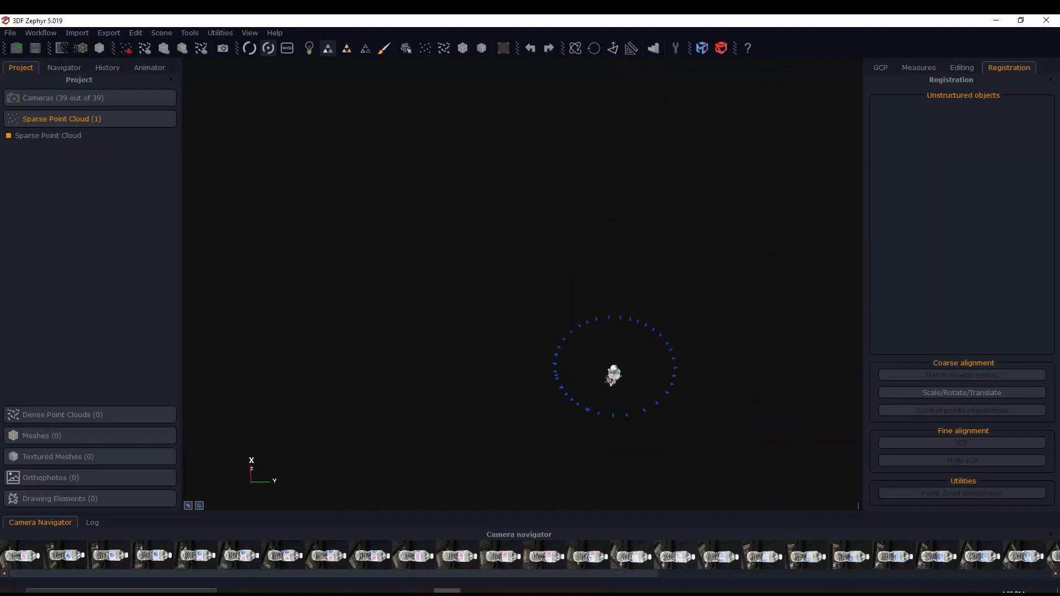
drag(613, 400, 597, 369)
scroll(596, 369, up, 4)
middle_drag(596, 368, 630, 450)
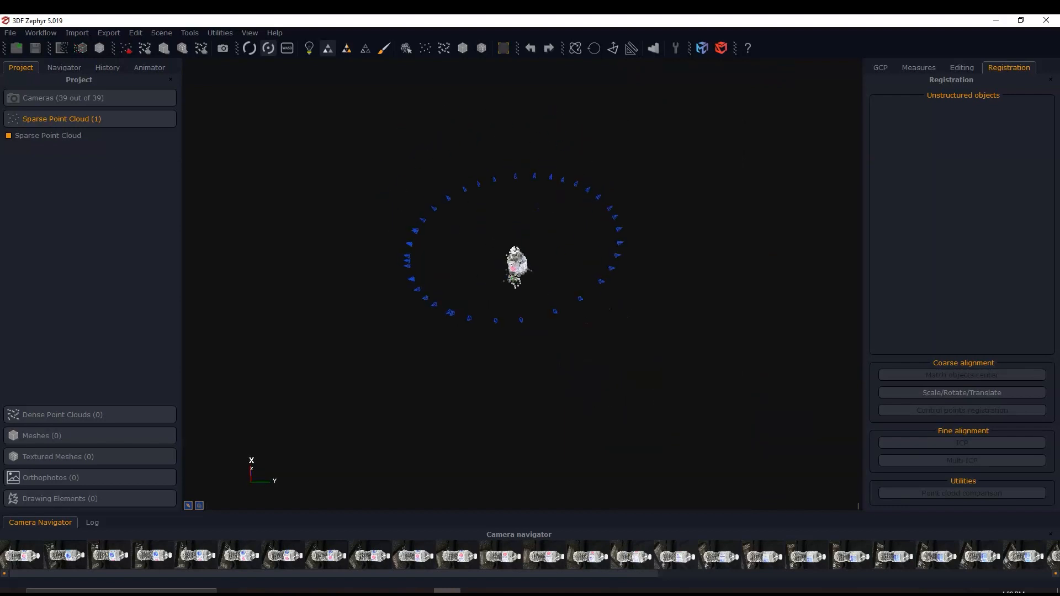
scroll(522, 285, up, 3)
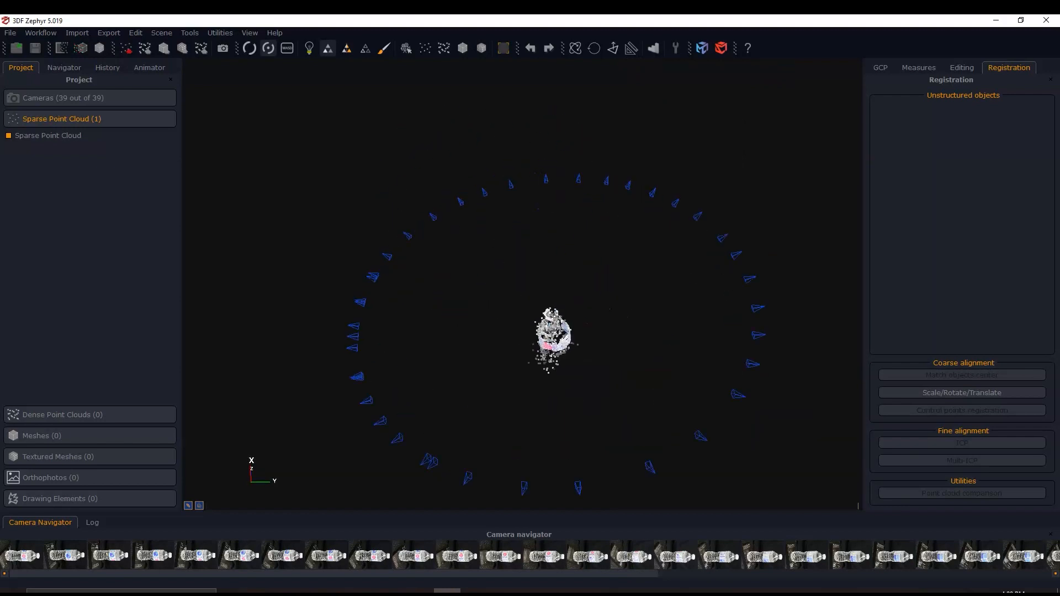
drag(552, 354, 540, 372)
middle_drag(540, 373, 536, 304)
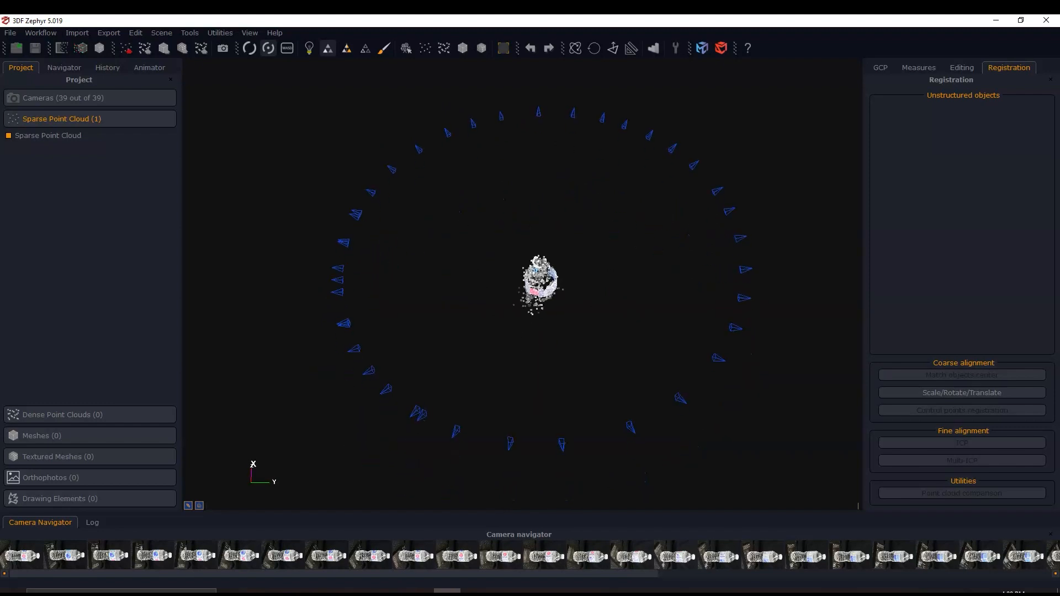
scroll(544, 331, up, 6)
mouse_move(544, 331)
mouse_down()
mouse_move(522, 345)
mouse_move(543, 333)
mouse_move(671, 359)
mouse_move(557, 356)
mouse_move(533, 326)
mouse_up()
scroll(532, 326, down, 5)
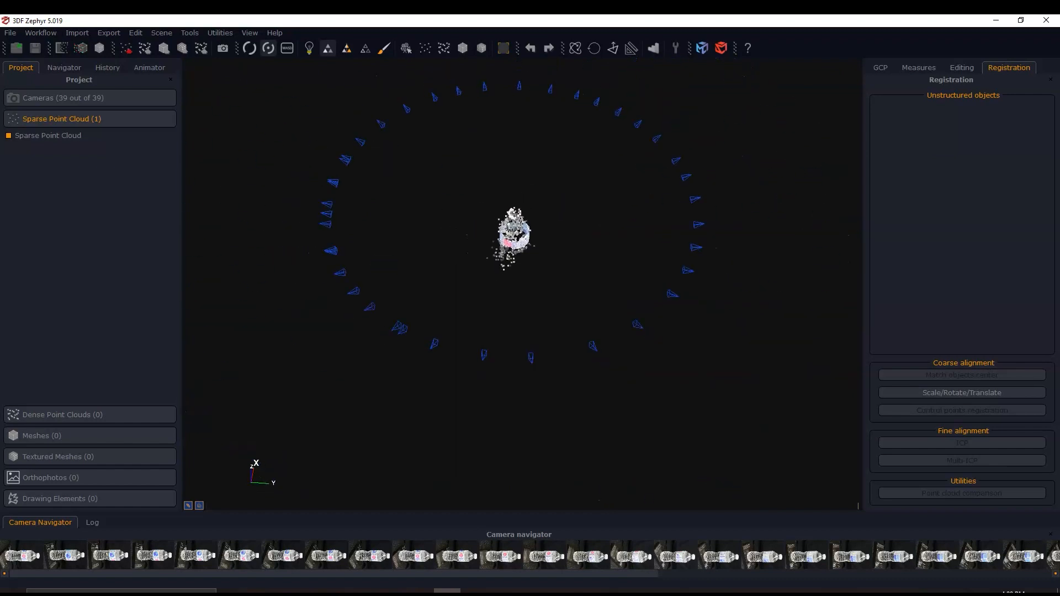
middle_drag(496, 259, 503, 296)
scroll(503, 296, up, 4)
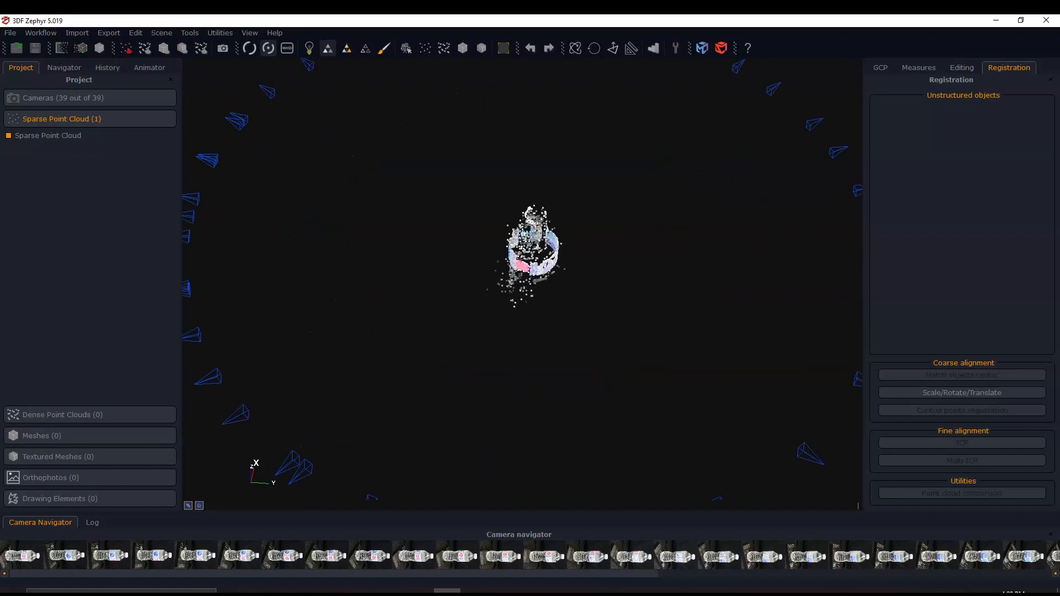
scroll(524, 276, down, 5)
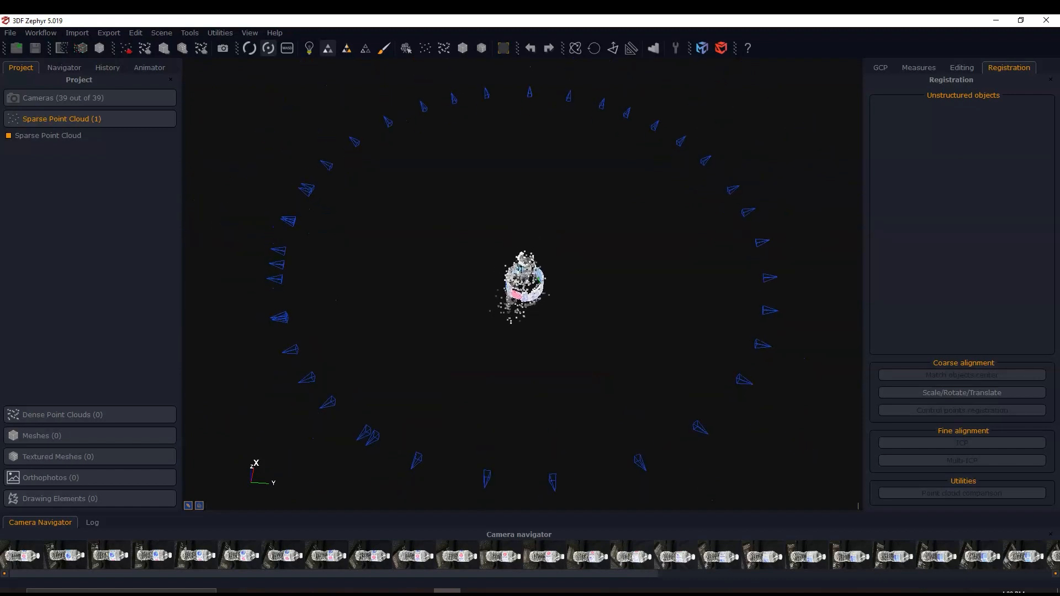
mouse_move(524, 282)
middle_down()
mouse_move(535, 373)
mouse_move(526, 291)
middle_up()
drag(527, 291, 513, 332)
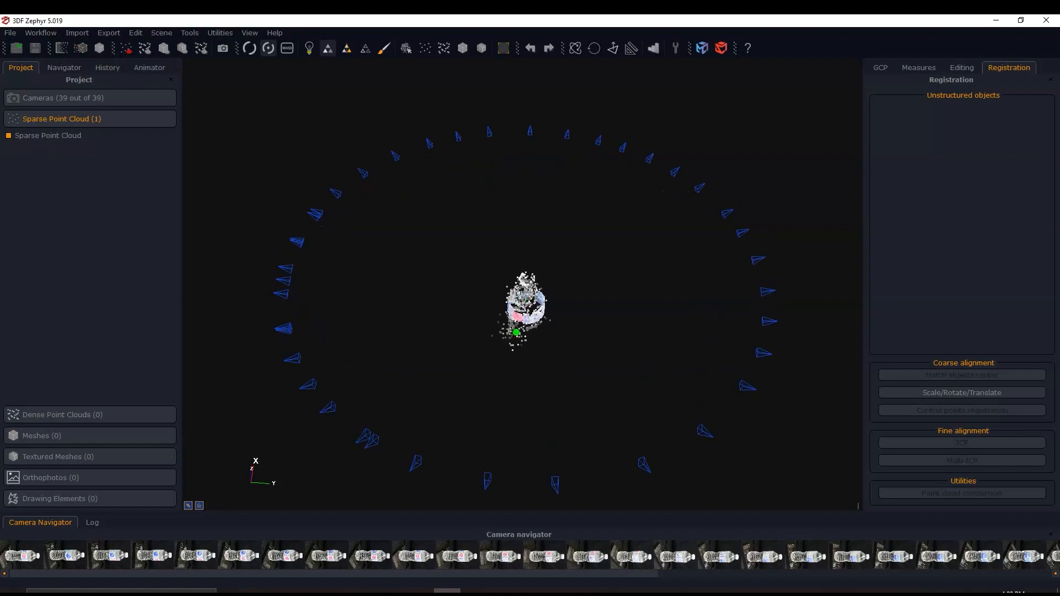
middle_drag(513, 333, 508, 290)
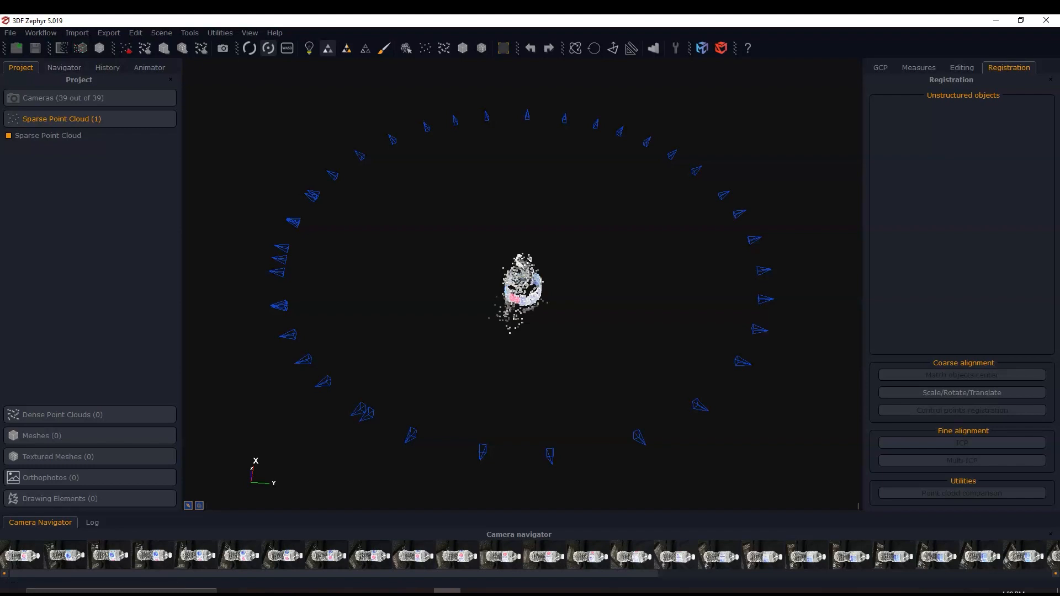
- Generate a dense point cloud of the bottle using all cameras
click(40, 33)
mouse_move(61, 81)
click(237, 81)
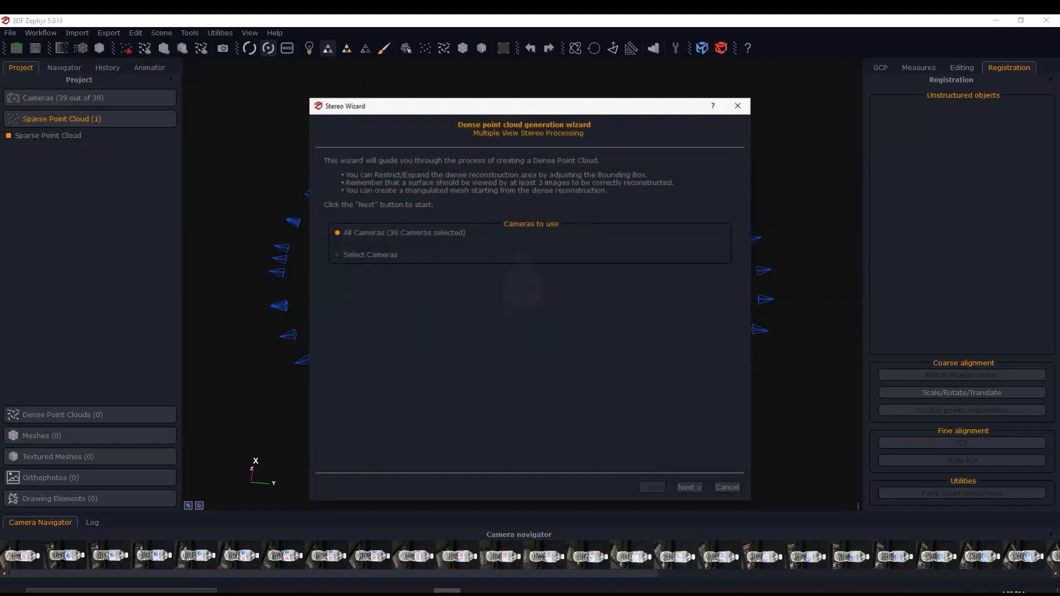
key(Return)
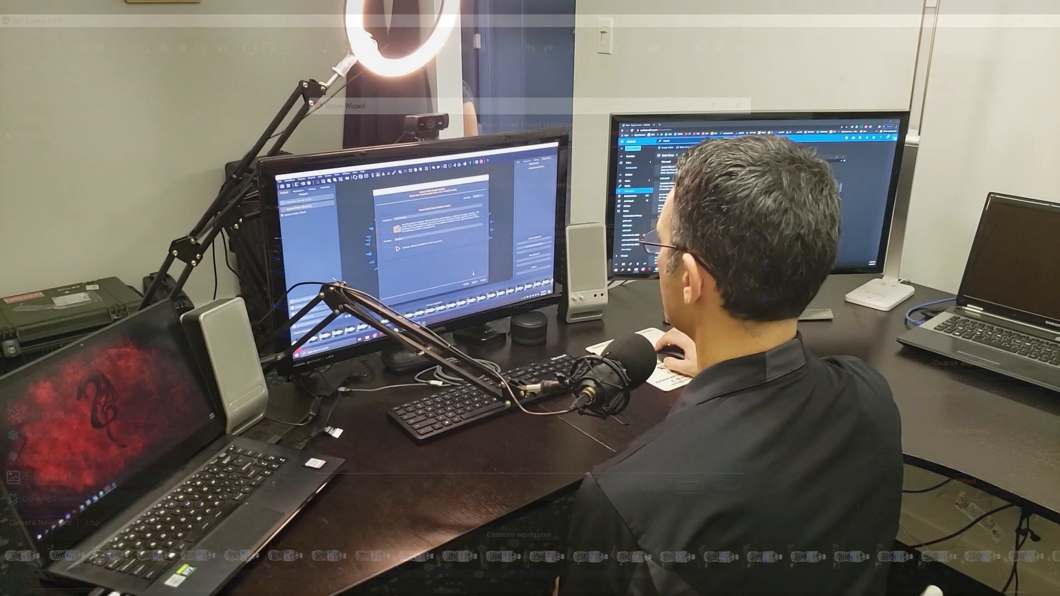
click(416, 205)
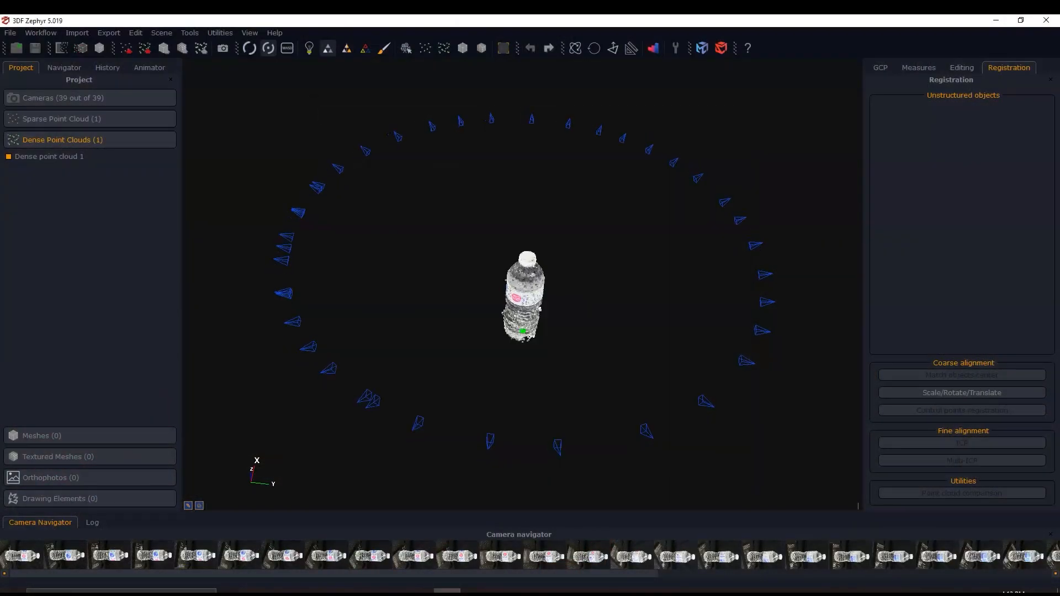
- Examine the dense point cloud of the bottle close up around its base, label and cap
scroll(588, 248, up, 10)
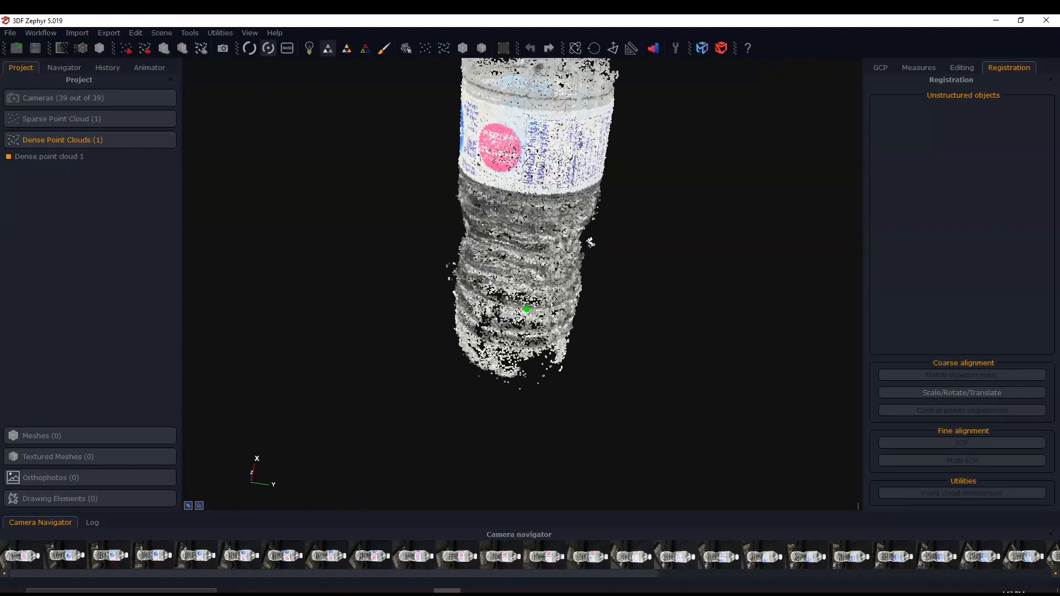
mouse_move(527, 309)
mouse_down()
mouse_move(497, 298)
mouse_move(475, 310)
mouse_move(530, 287)
mouse_move(549, 343)
mouse_move(524, 287)
mouse_move(511, 403)
mouse_move(497, 425)
mouse_up()
scroll(523, 284, down, 4)
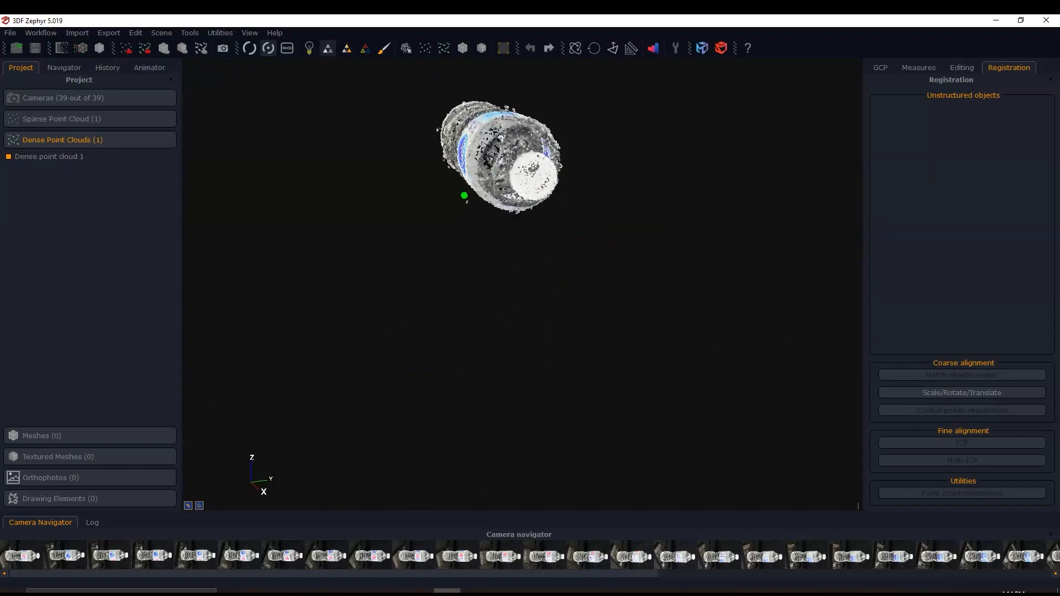
middle_drag(502, 166, 481, 282)
drag(481, 282, 729, 392)
middle_drag(398, 220, 475, 332)
drag(474, 331, 474, 304)
- Display the bounding box, check from different angles how it encloses the bottle's dense point cloud, and close its editor
click(503, 48)
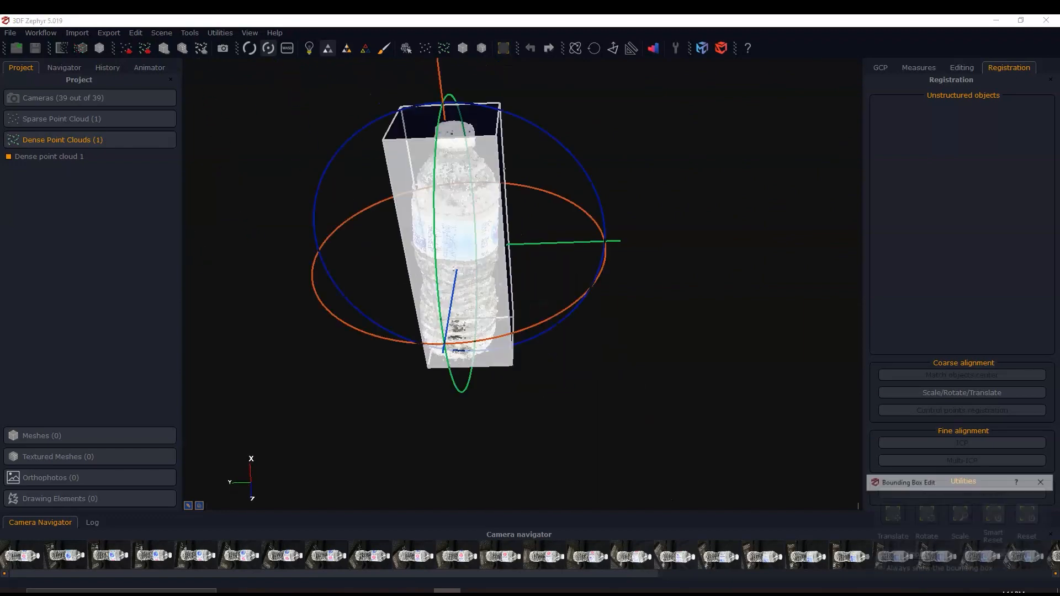
drag(505, 441, 557, 397)
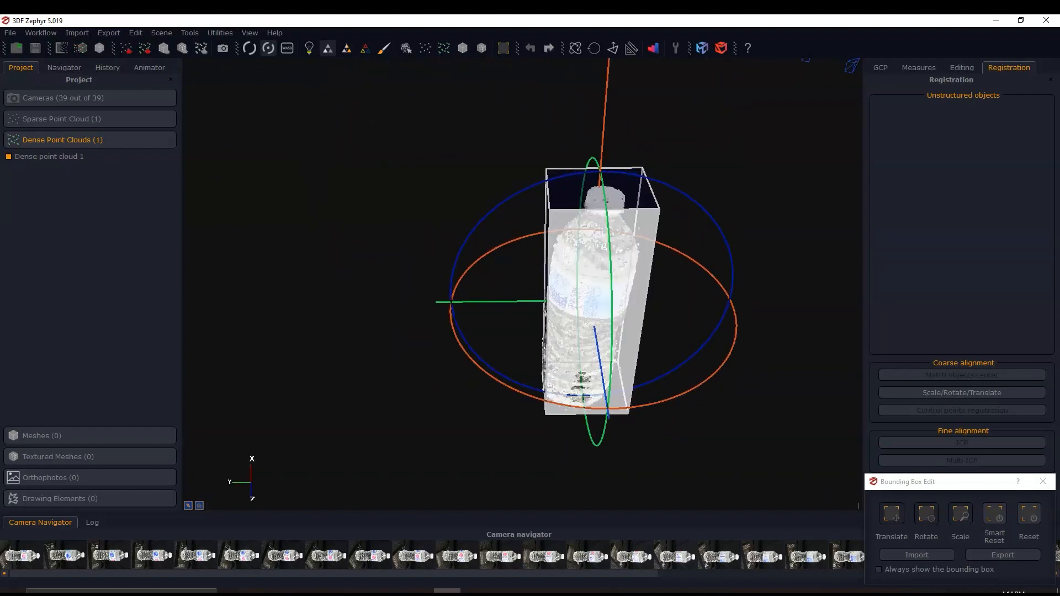
drag(535, 330, 552, 349)
drag(648, 356, 649, 356)
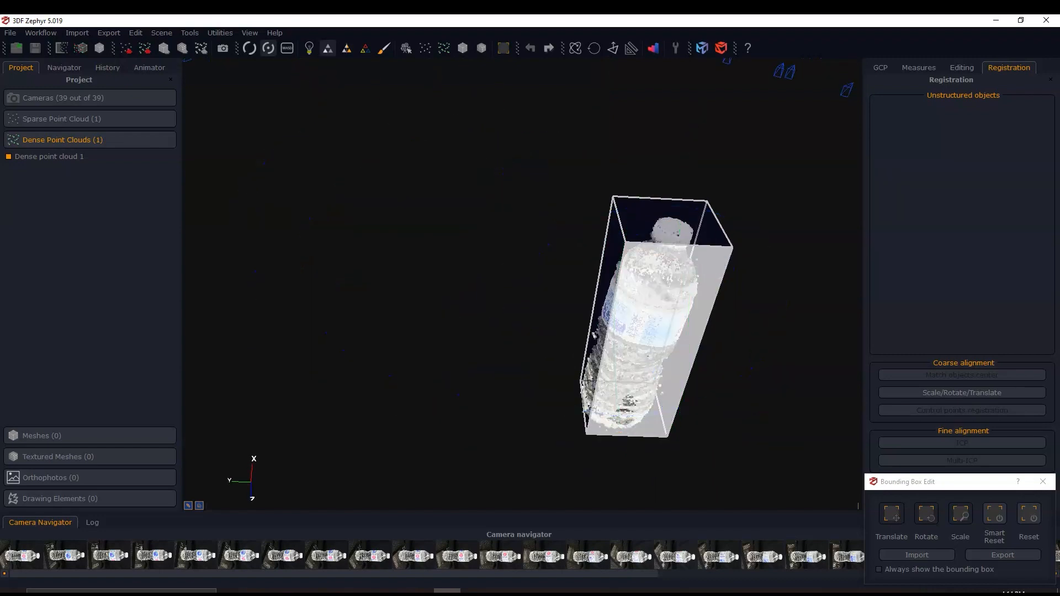
click(503, 48)
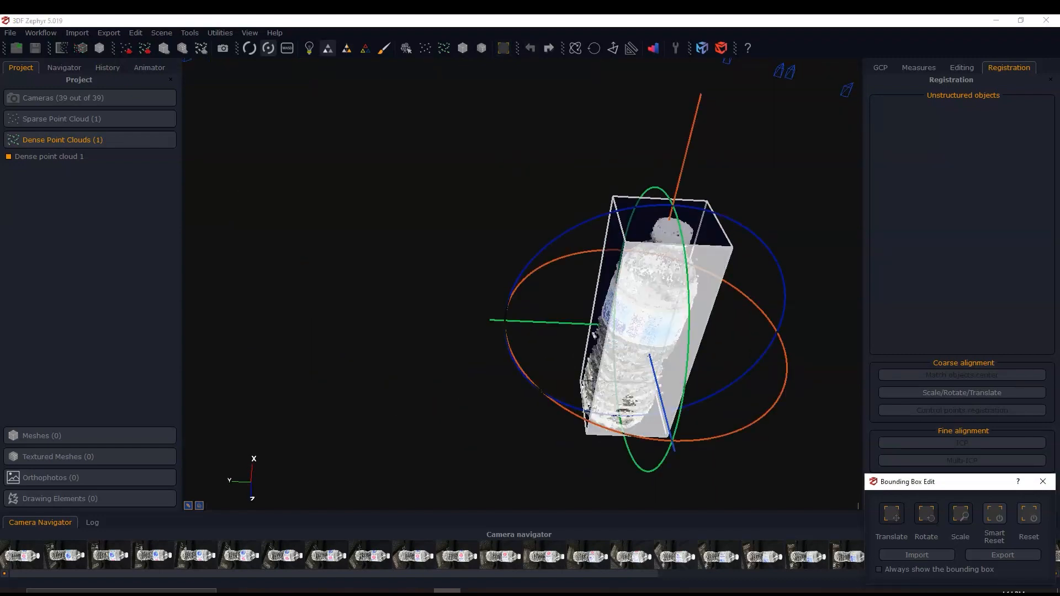
click(1042, 482)
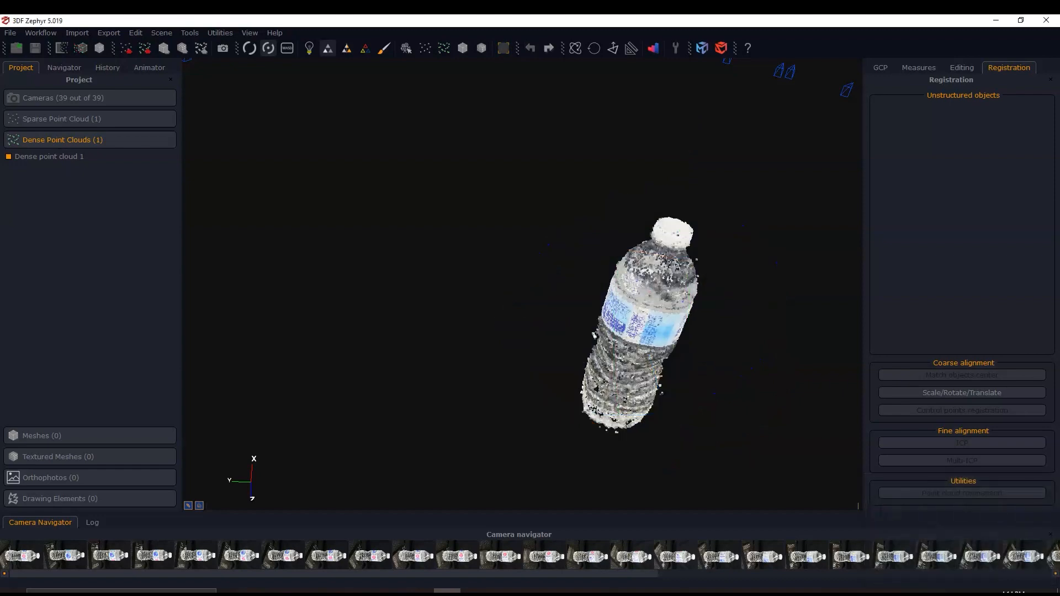
drag(613, 331, 651, 301)
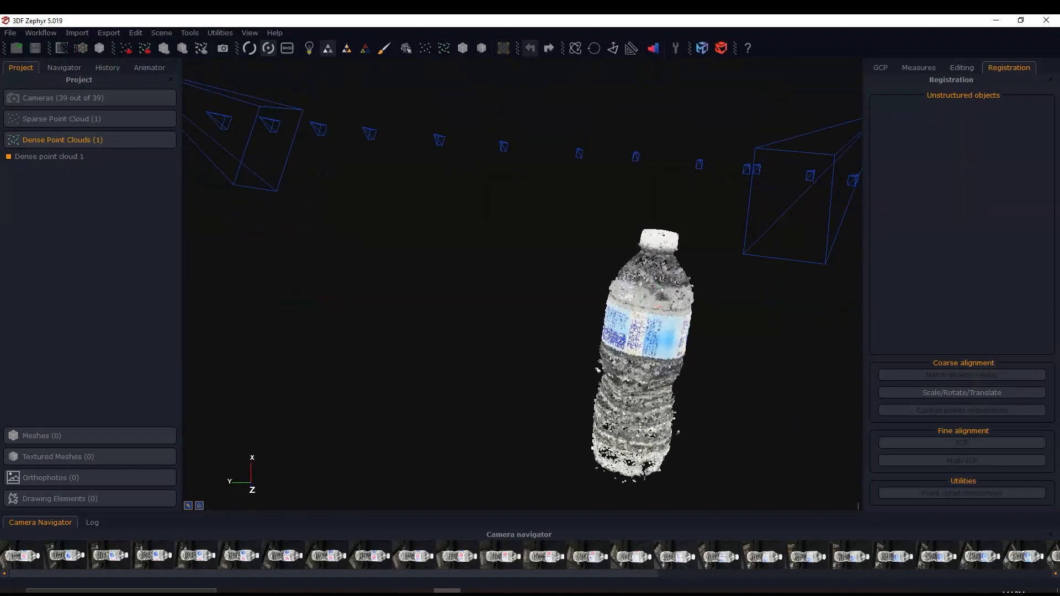
- Define a new up axis from two points picked upward along the bottle's body in the dense point cloud
click(613, 48)
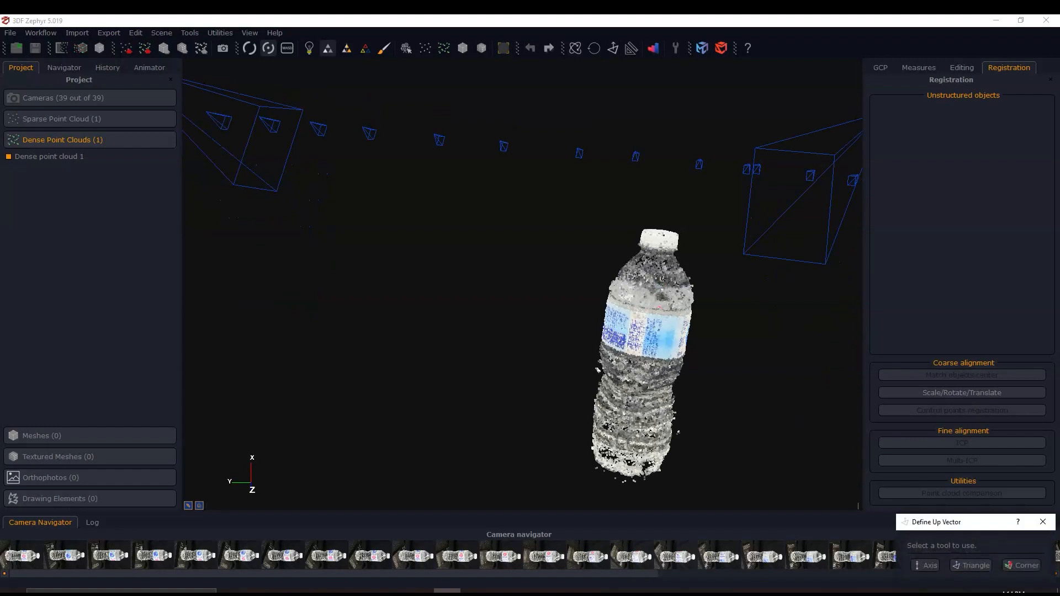
click(925, 566)
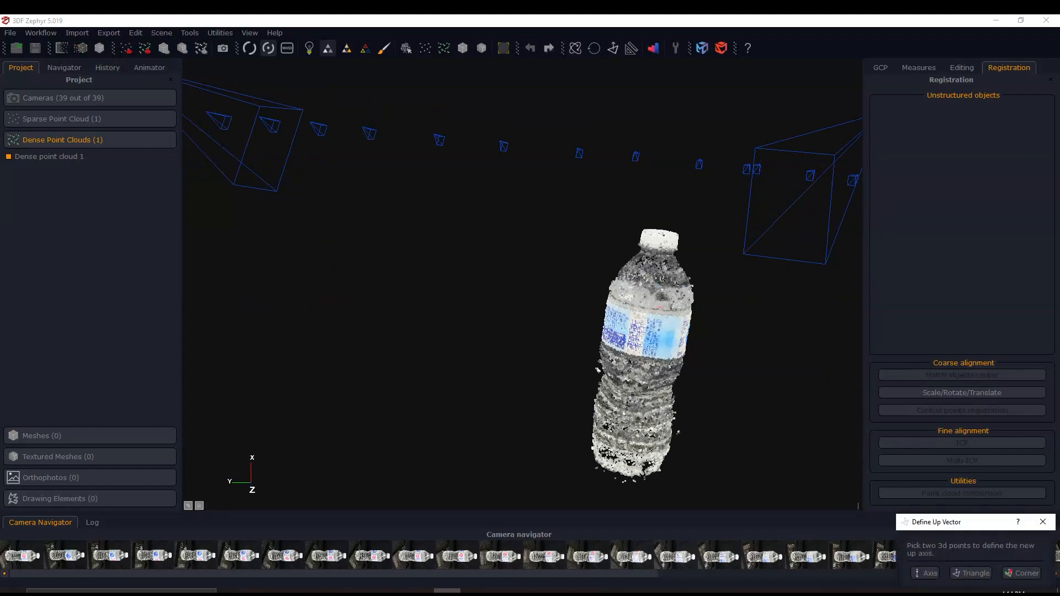
click(643, 356)
click(647, 318)
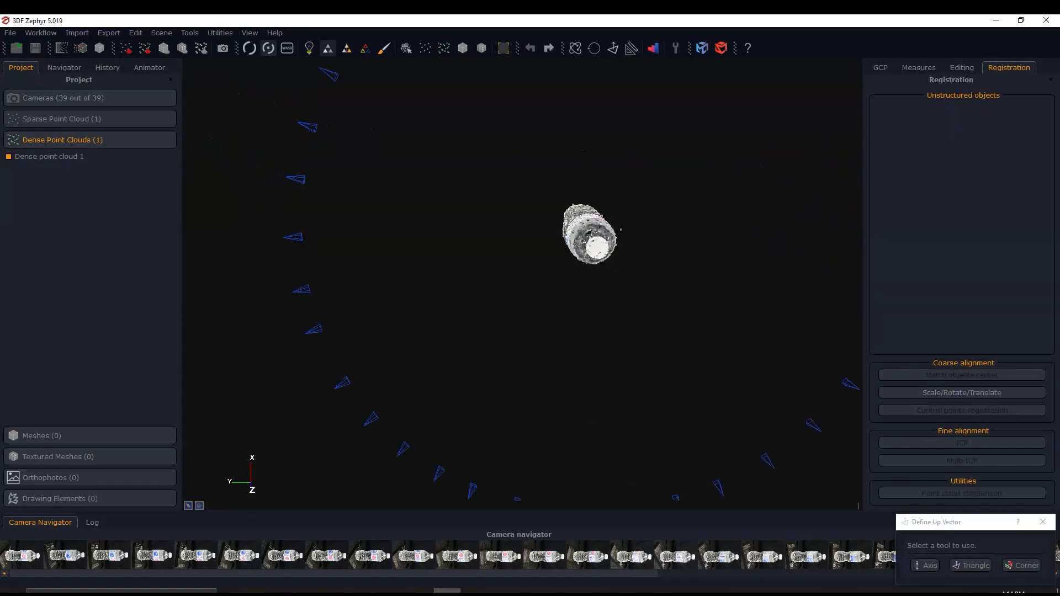
click(1042, 522)
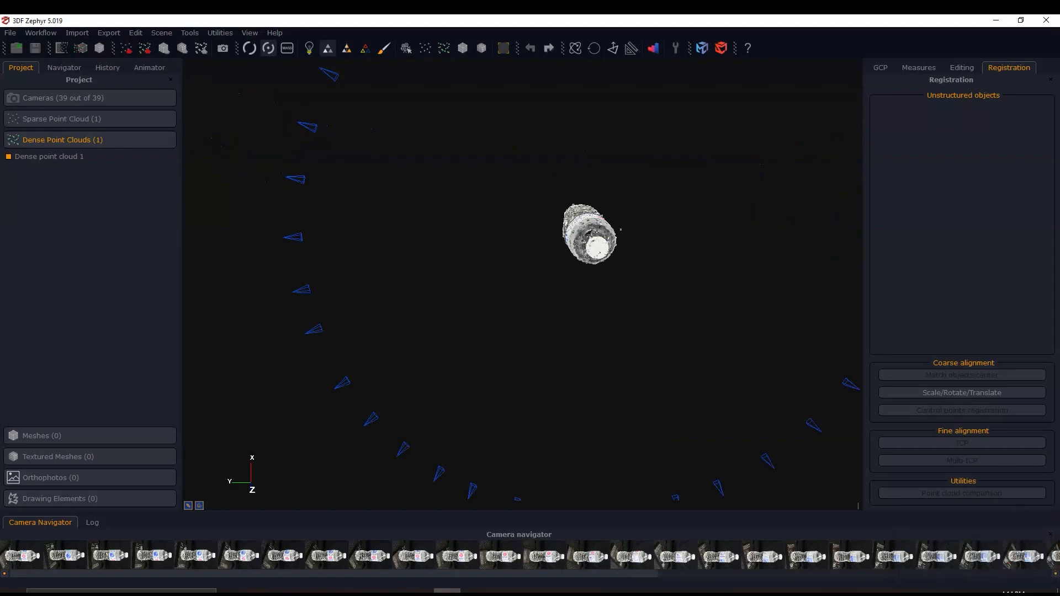
- Display the bounding box around the upright bottle and reset it to match the new axes
drag(599, 332, 599, 196)
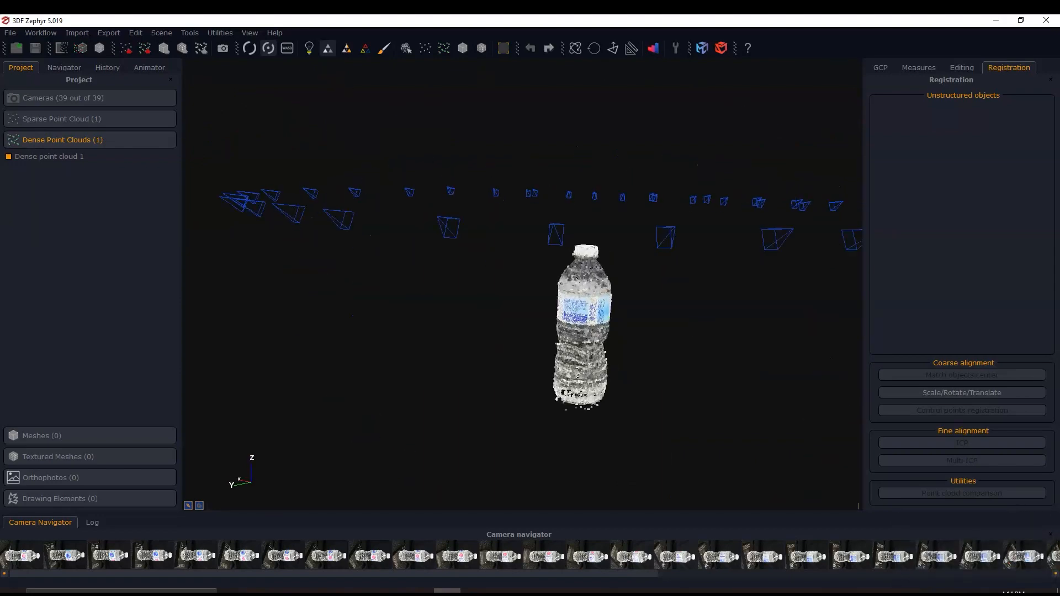
scroll(608, 325, up, 5)
middle_drag(608, 326, 636, 281)
mouse_move(570, 297)
mouse_down()
mouse_move(605, 309)
mouse_move(513, 310)
mouse_move(580, 320)
mouse_move(528, 316)
mouse_up()
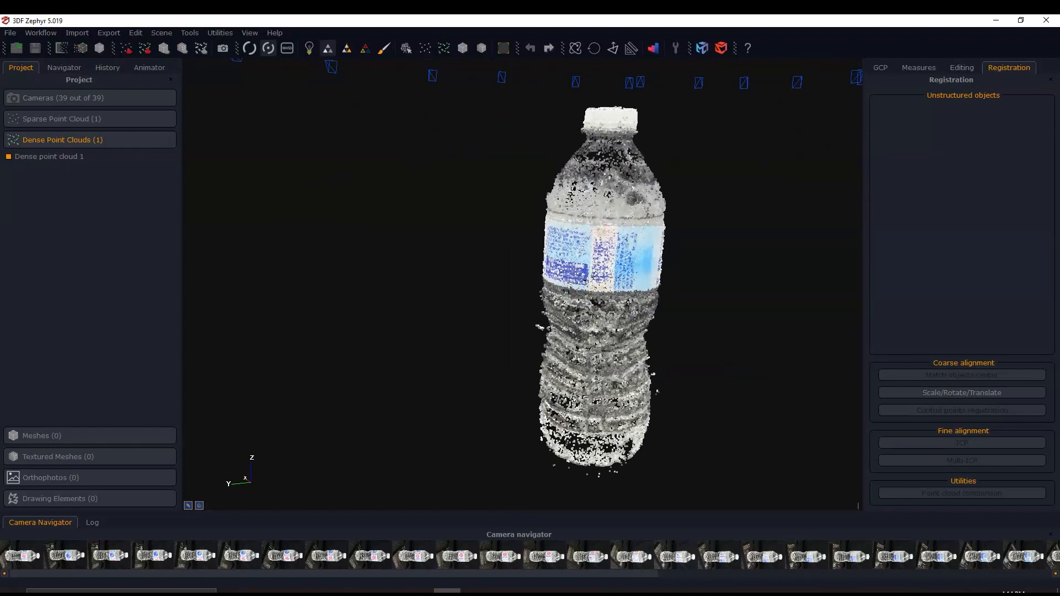
middle_drag(579, 318, 516, 312)
click(503, 48)
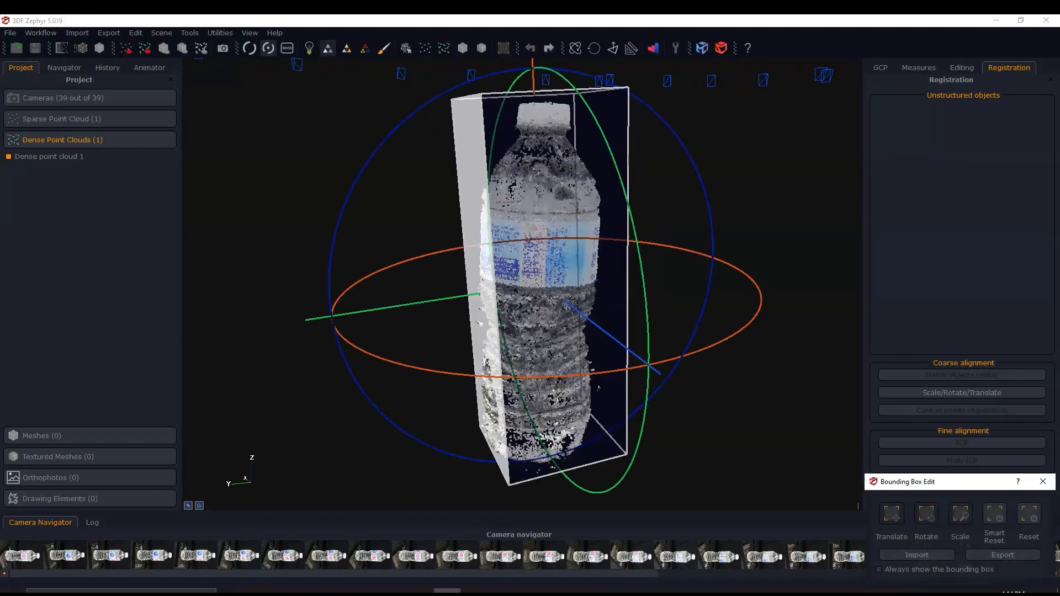
click(1029, 515)
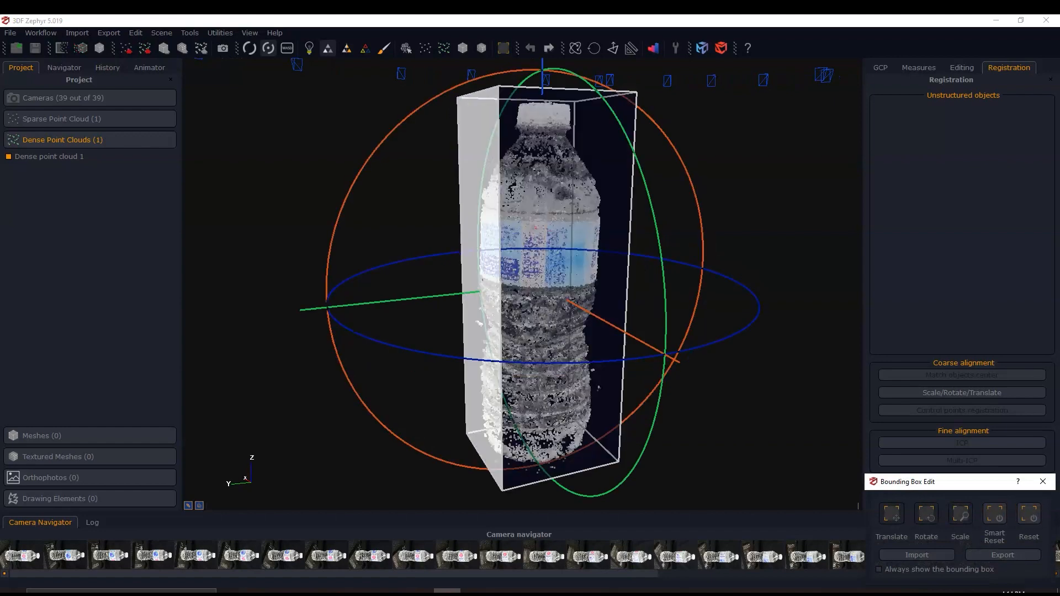
- Enlarge the bounding box slightly by pulling side faces outward from the bottle's point cloud
drag(480, 276, 465, 279)
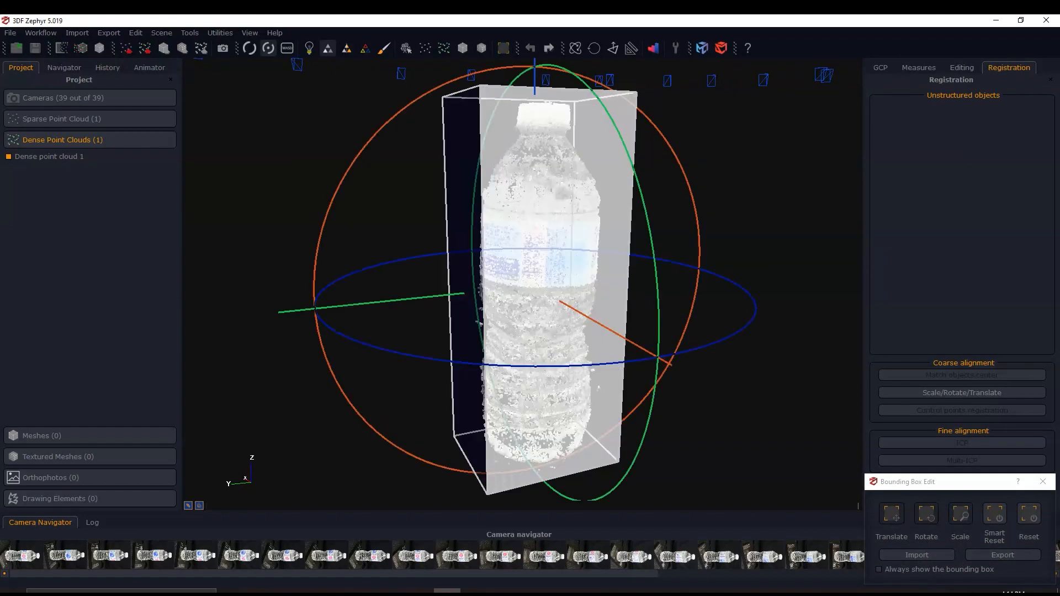
drag(558, 293, 560, 295)
drag(357, 426, 392, 425)
middle_drag(381, 422, 691, 398)
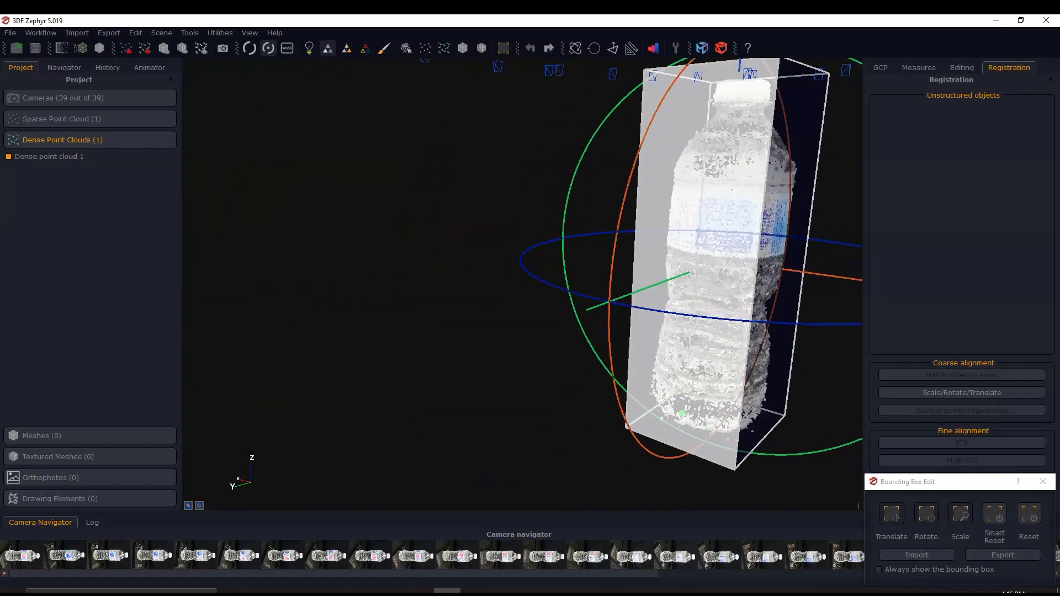
drag(484, 393, 613, 394)
middle_drag(441, 395, 630, 395)
drag(497, 395, 608, 394)
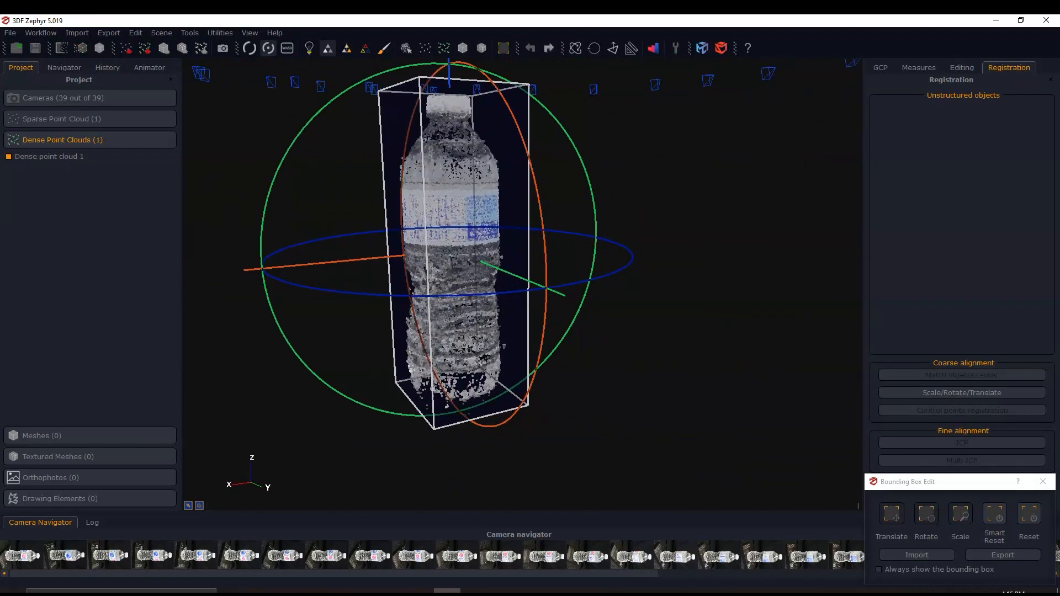
drag(412, 331, 403, 332)
- Adjust the bounding box's bottom face beneath the bottle's base and close the box editor
drag(512, 453, 486, 420)
drag(538, 372, 538, 379)
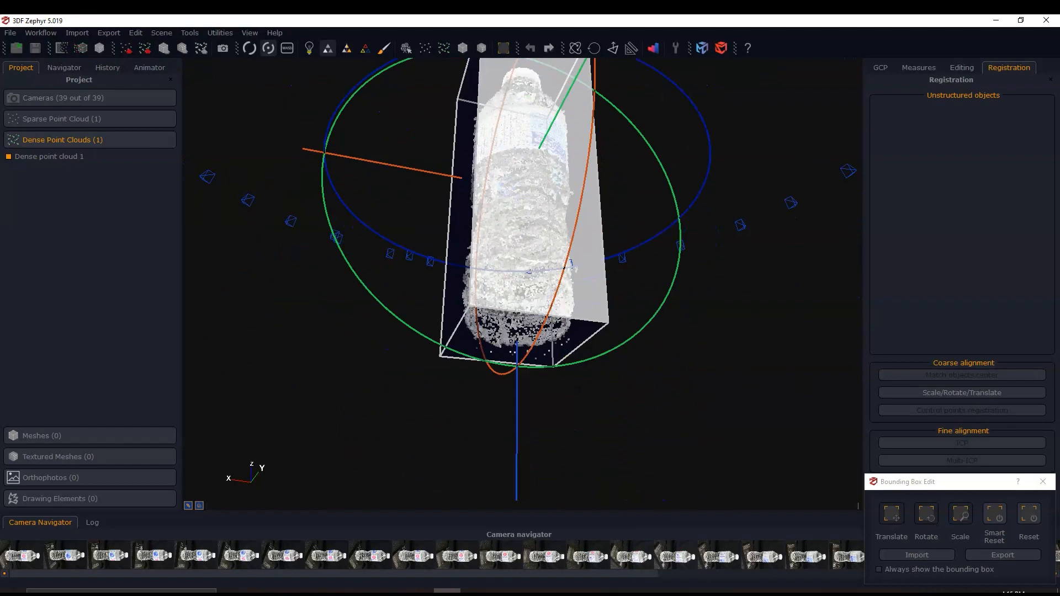
mouse_move(519, 339)
mouse_down()
mouse_move(519, 319)
mouse_move(519, 333)
mouse_up()
middle_drag(671, 138, 652, 260)
drag(658, 251, 669, 298)
middle_drag(668, 298, 651, 404)
drag(651, 405, 649, 423)
middle_drag(649, 422, 645, 497)
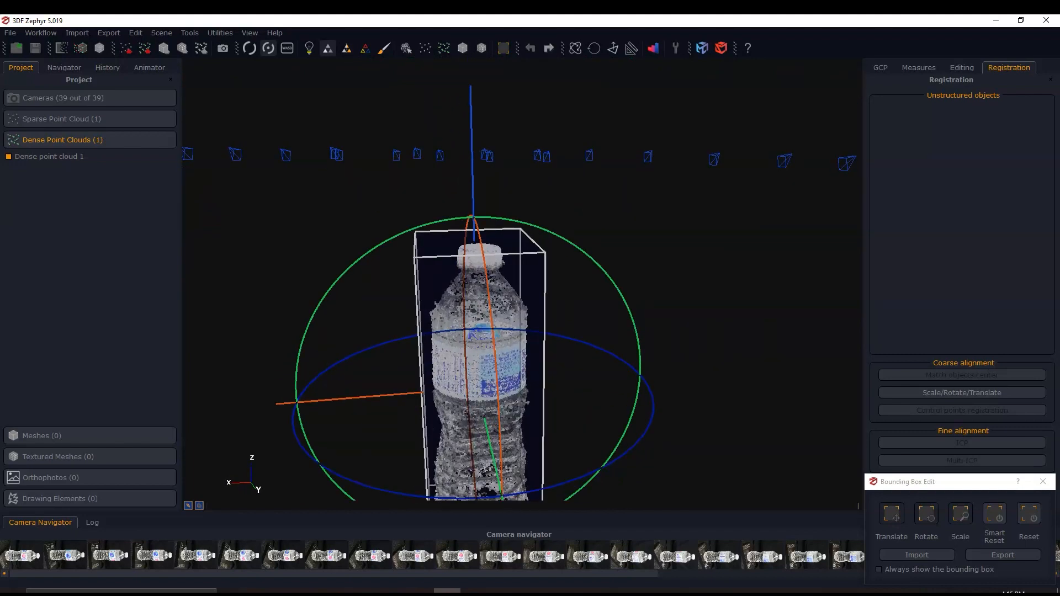
drag(675, 221, 635, 281)
click(1043, 482)
- Set up a second dense point cloud generation with all cameras and the Advanced settings
middle_drag(646, 453, 679, 324)
drag(679, 324, 679, 327)
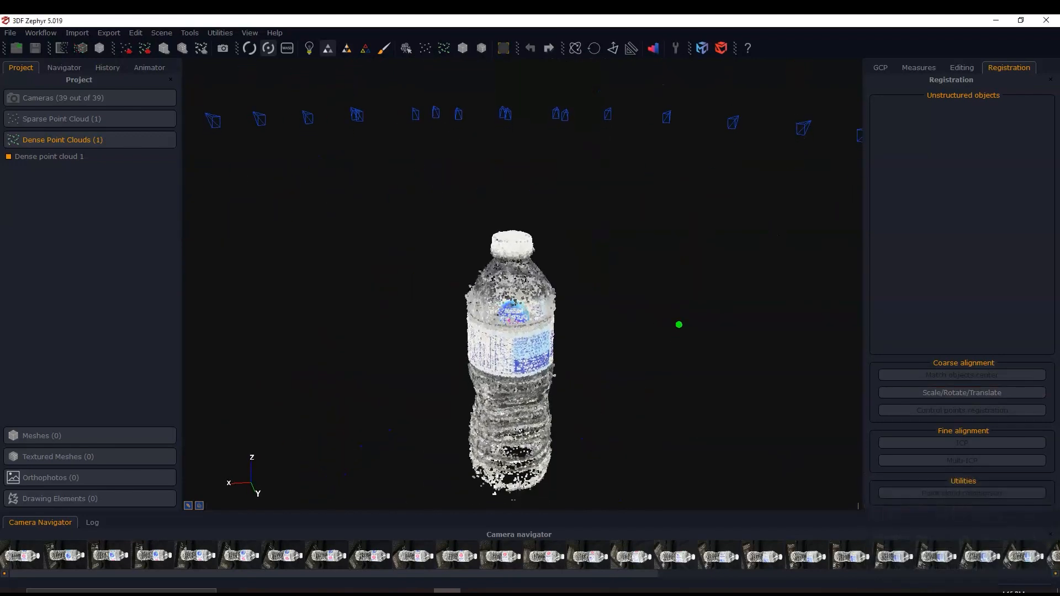
middle_drag(679, 325, 678, 285)
mouse_move(506, 255)
mouse_down()
mouse_move(506, 365)
mouse_move(522, 304)
mouse_move(552, 273)
mouse_move(613, 255)
mouse_move(343, 267)
mouse_move(589, 255)
mouse_move(521, 265)
mouse_up()
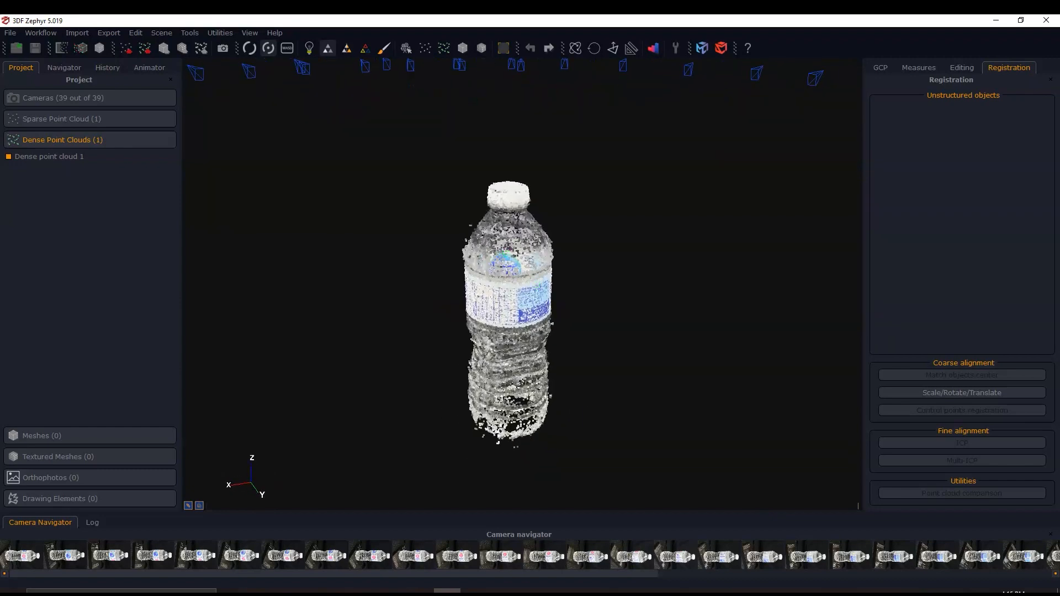
scroll(522, 266, up, 2)
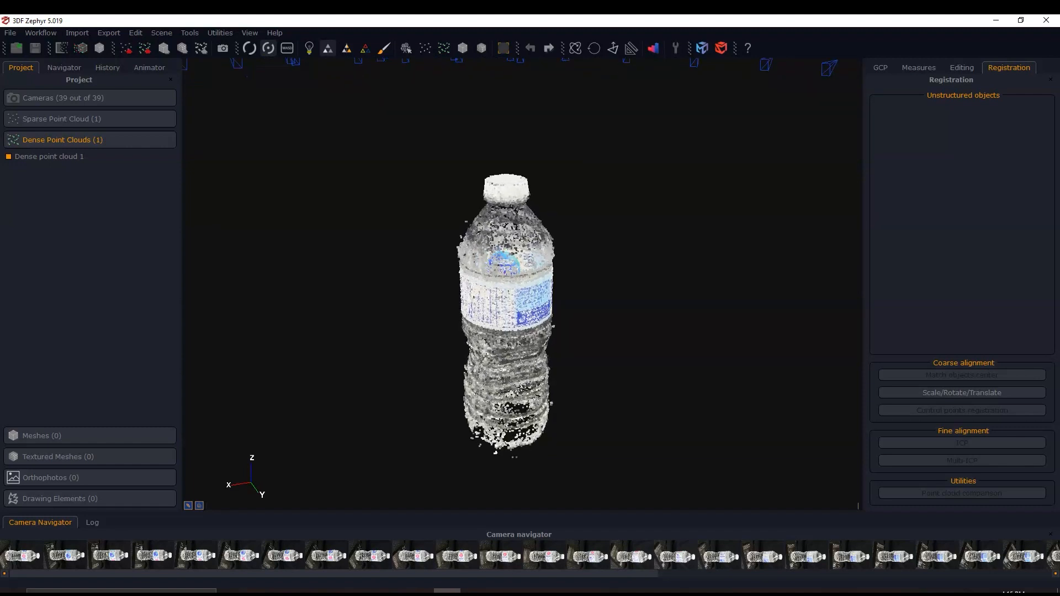
middle_drag(522, 265, 528, 257)
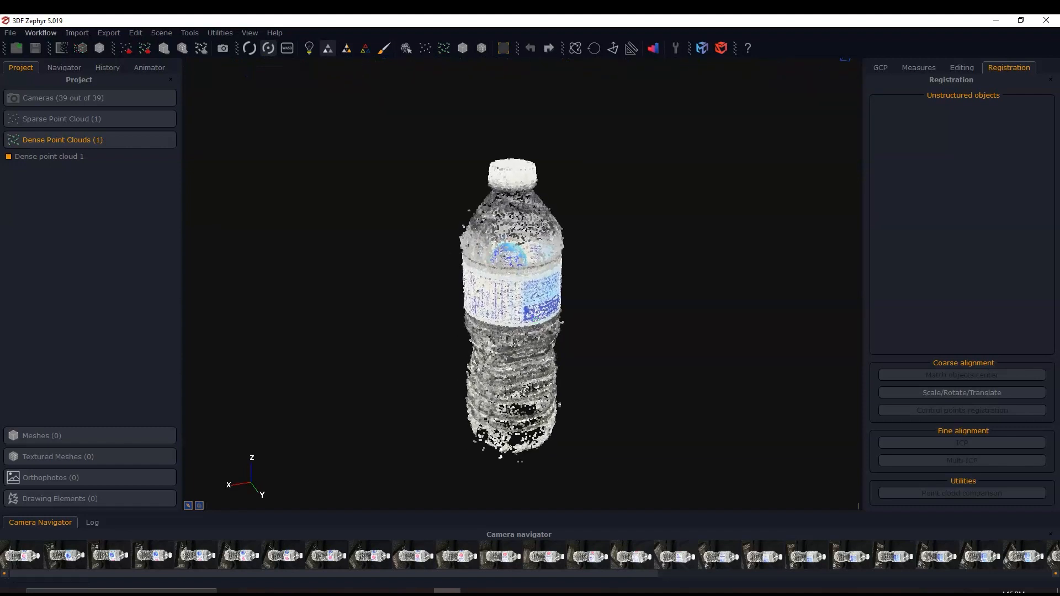
click(40, 32)
mouse_move(83, 81)
click(262, 81)
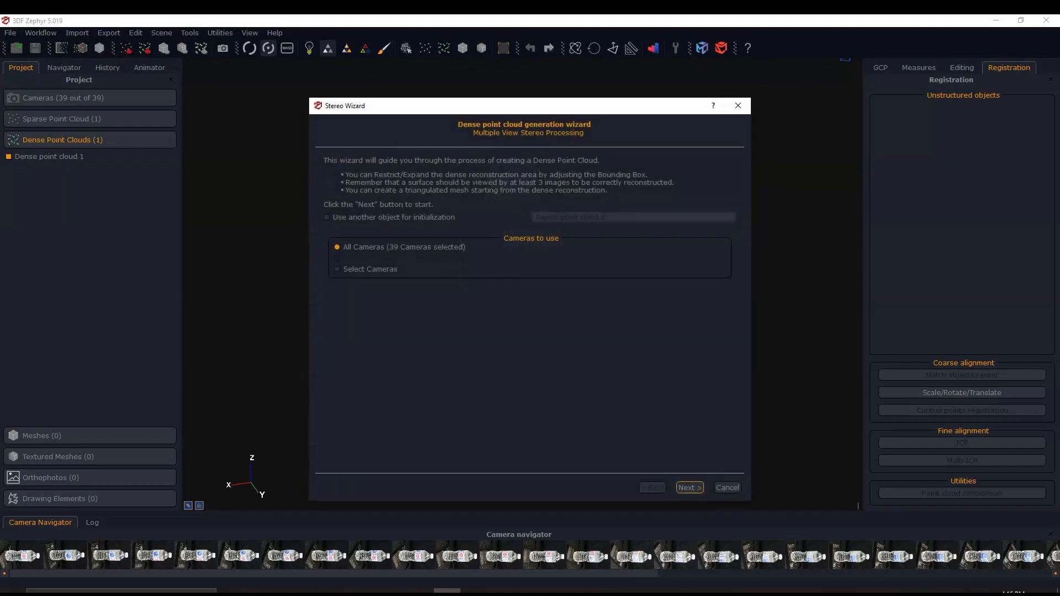
click(690, 488)
click(707, 167)
click(705, 184)
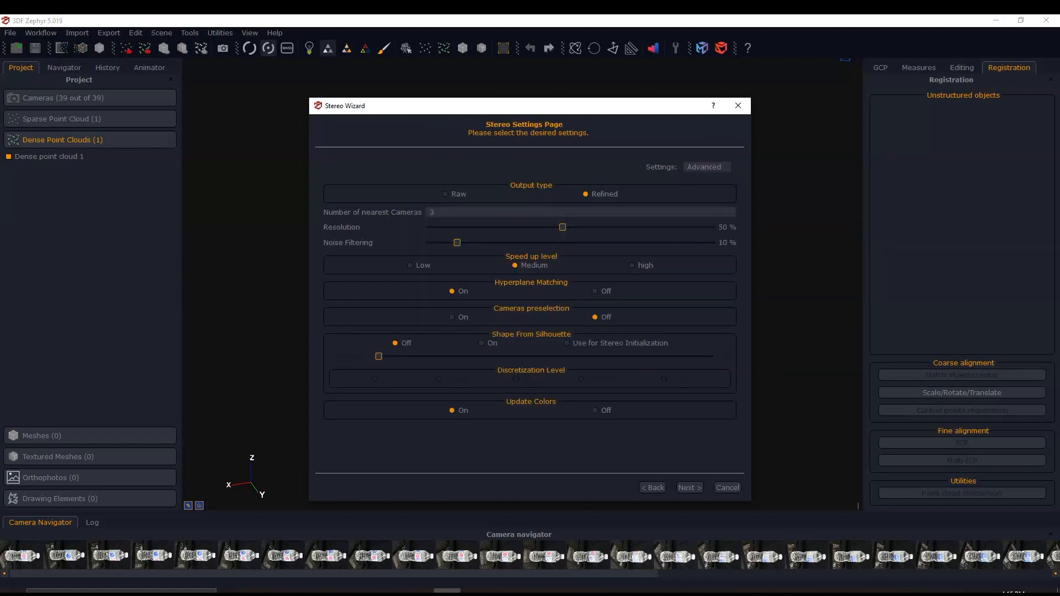
- Turn on Shape From Silhouette with 20% looseness, run the dense reconstruction and finish the wizard
click(481, 343)
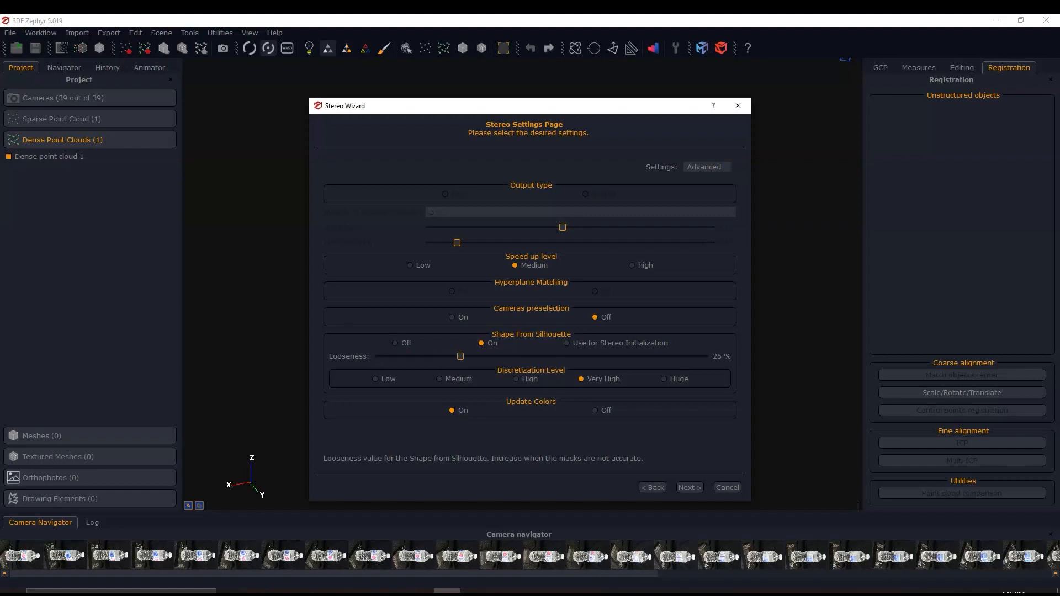
drag(461, 357, 457, 357)
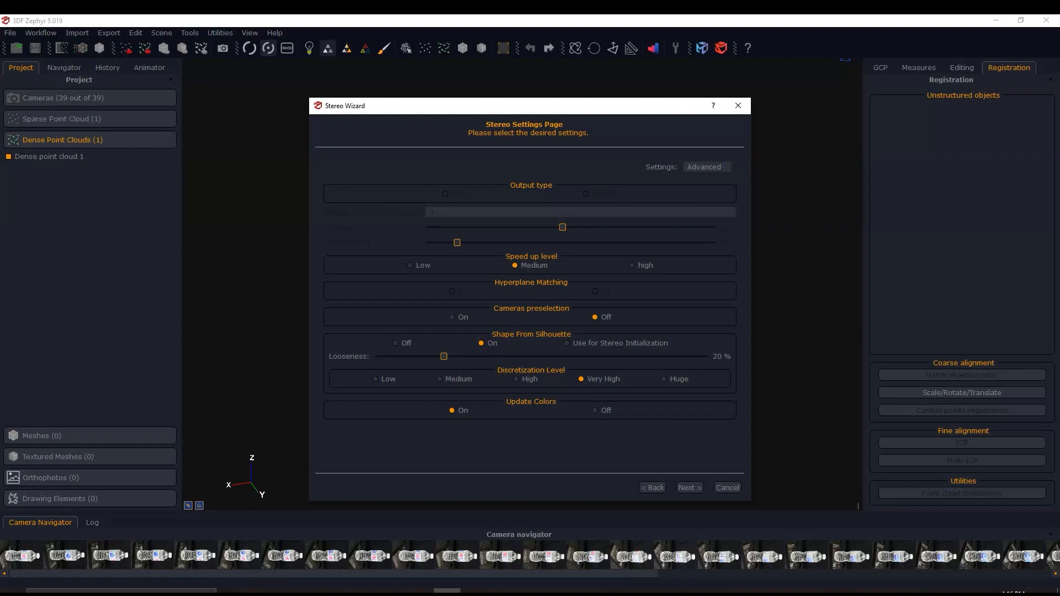
click(690, 487)
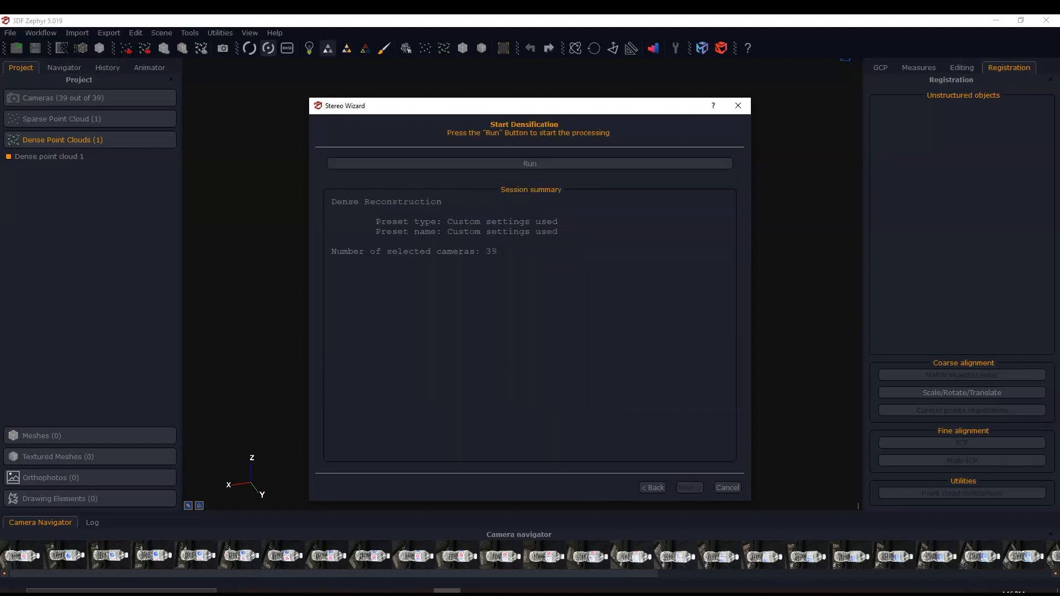
click(530, 163)
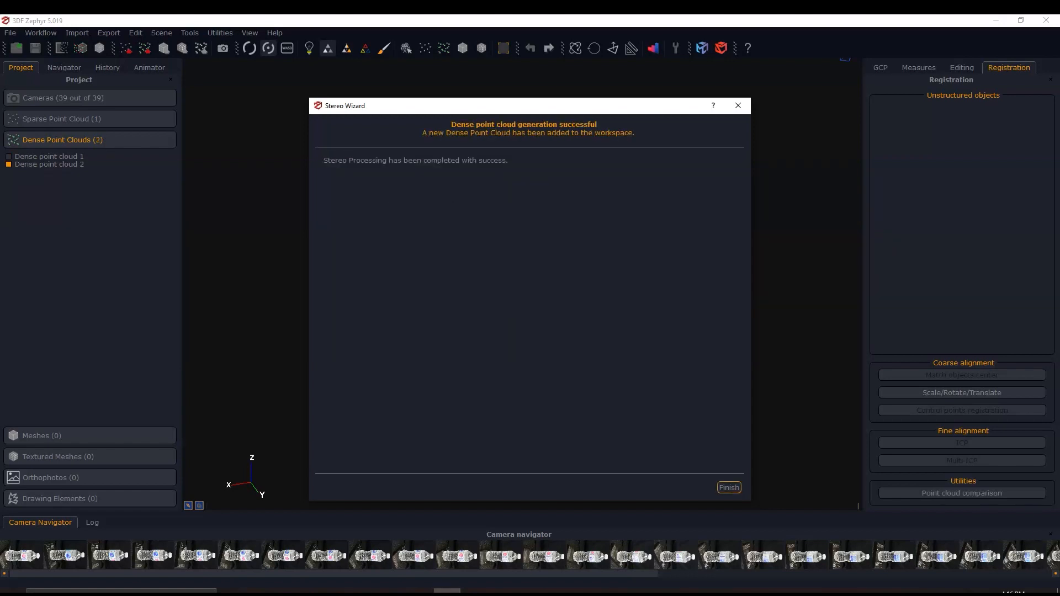
key(Return)
- Examine the silhouette-based dense point cloud around the bottle and close up at its label and ribbed lower body
drag(495, 353, 547, 353)
middle_drag(469, 360, 527, 342)
drag(527, 342, 583, 343)
middle_drag(514, 343, 593, 330)
drag(565, 331, 612, 332)
drag(543, 331, 592, 332)
middle_drag(514, 335, 571, 330)
scroll(572, 330, up, 1)
scroll(499, 351, up, 3)
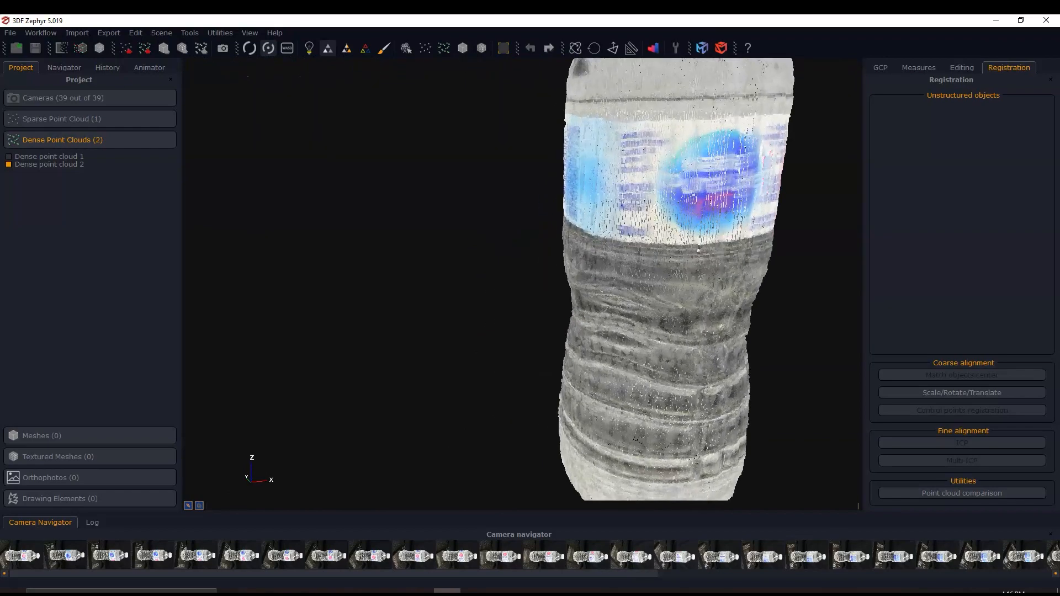
middle_drag(625, 271, 515, 317)
scroll(630, 287, down, 2)
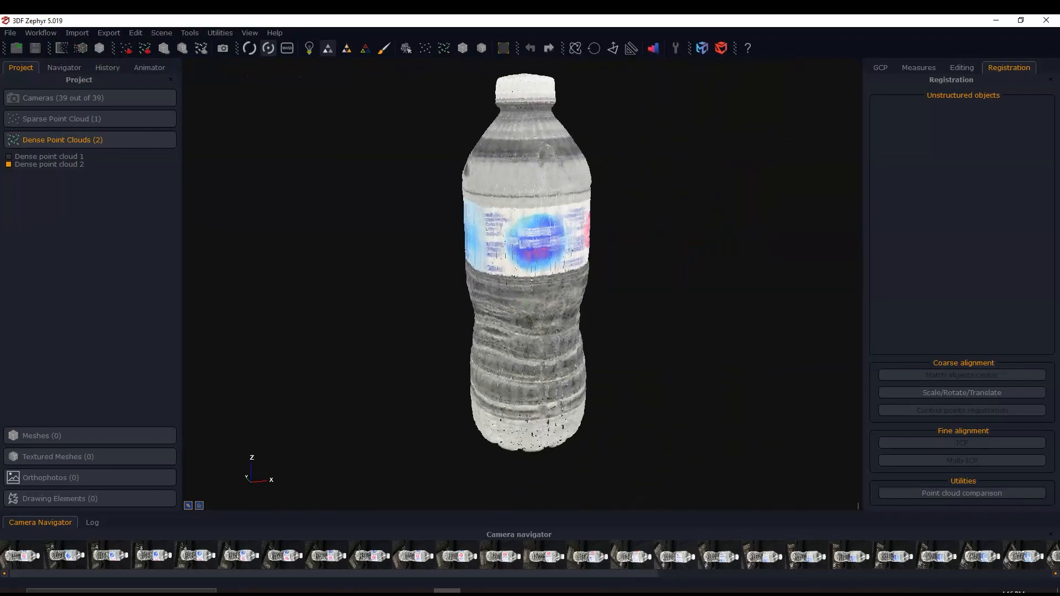
- Examine the silhouette-based cloud from all sides and from above, checking the bottle's cap, shoulder and label
drag(513, 317, 577, 319)
middle_drag(494, 326, 563, 316)
drag(530, 311, 592, 314)
middle_drag(446, 328, 515, 329)
drag(490, 333, 536, 335)
middle_drag(512, 276, 527, 307)
mouse_move(526, 249)
mouse_down()
mouse_move(530, 295)
mouse_move(501, 269)
mouse_up()
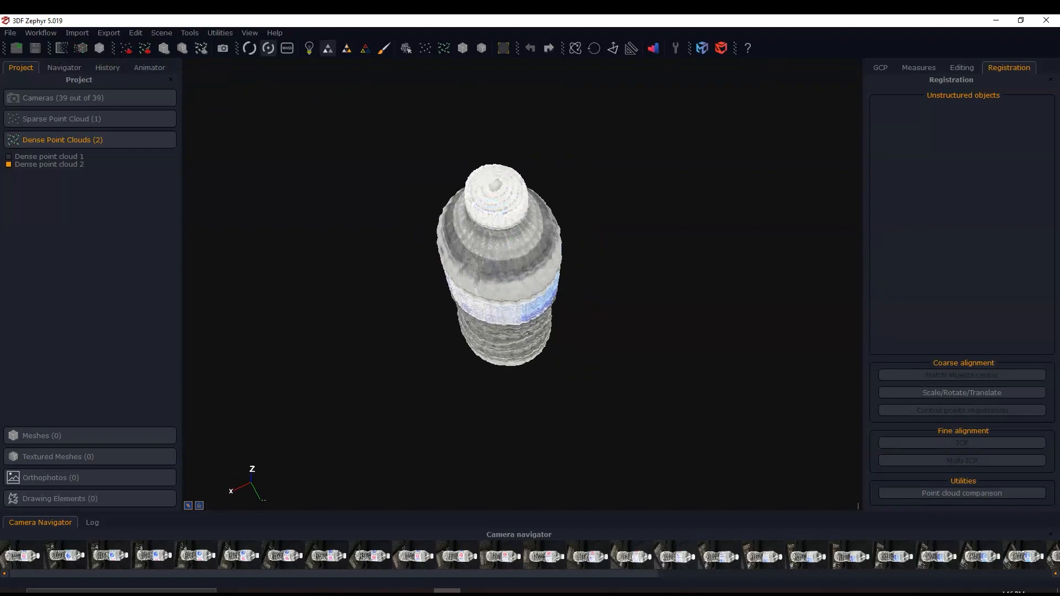
scroll(518, 279, up, 5)
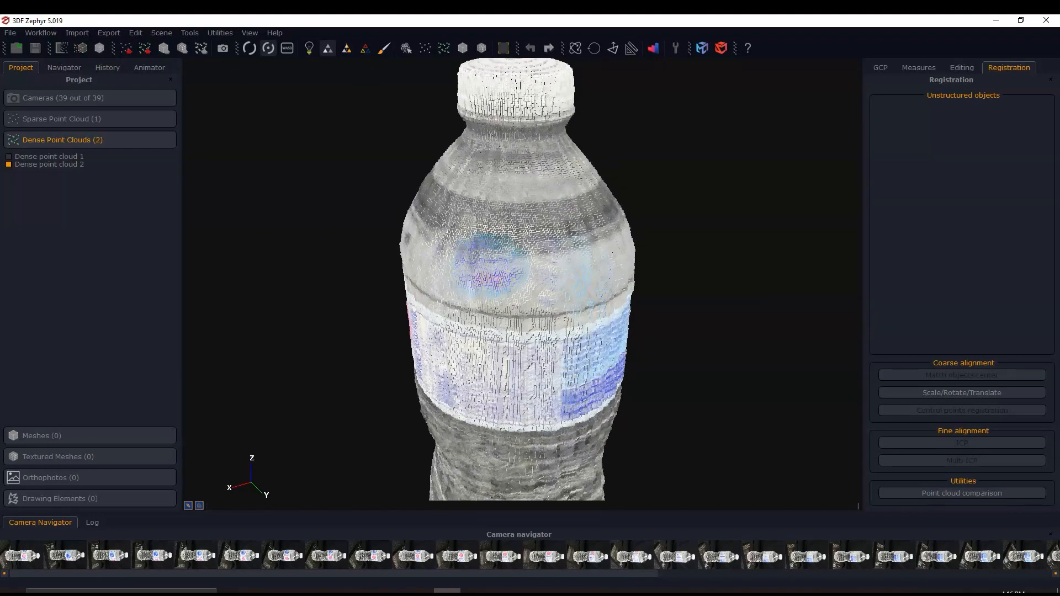
scroll(517, 279, down, 3)
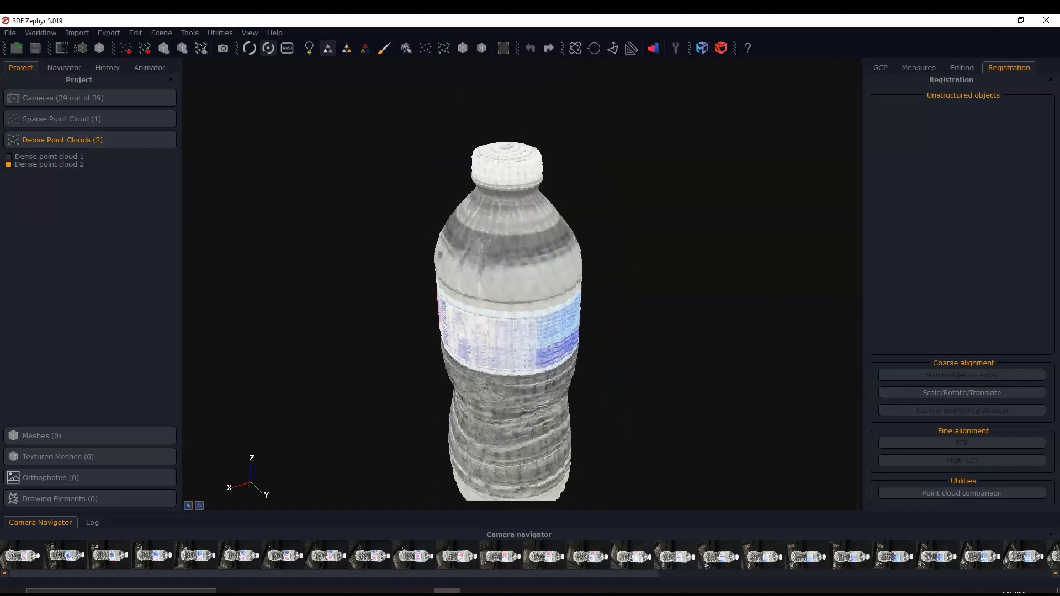
drag(538, 306, 456, 306)
middle_drag(557, 305, 431, 304)
drag(530, 304, 442, 301)
middle_drag(554, 260, 478, 282)
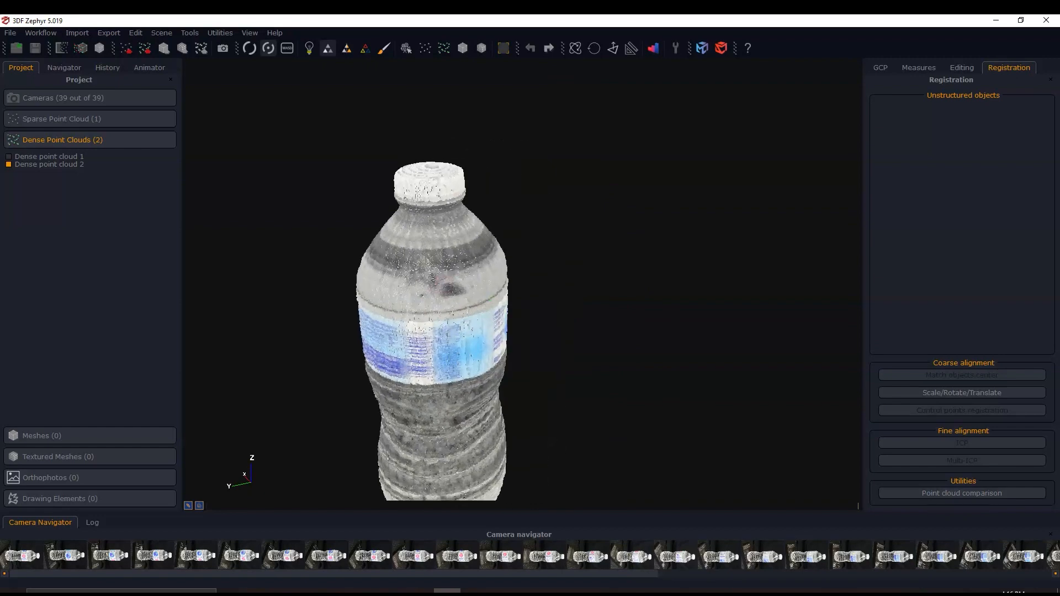
drag(478, 282, 387, 283)
middle_drag(578, 291, 554, 258)
drag(554, 258, 497, 260)
drag(517, 270, 487, 270)
middle_drag(488, 271, 367, 279)
middle_drag(447, 295, 497, 277)
drag(497, 277, 492, 277)
middle_drag(497, 276, 542, 269)
scroll(516, 287, down, 5)
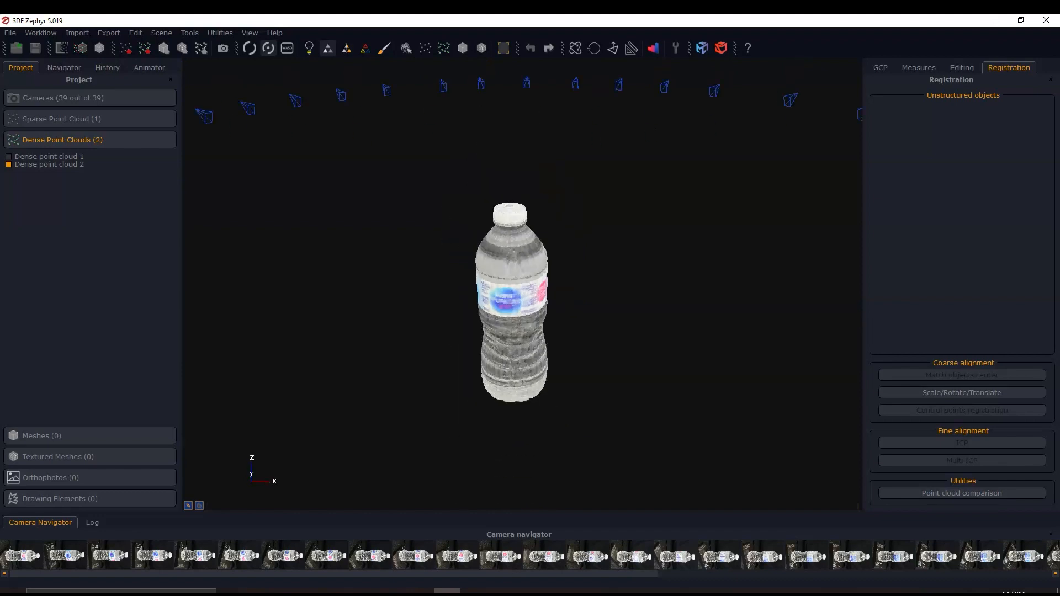
scroll(513, 299, up, 6)
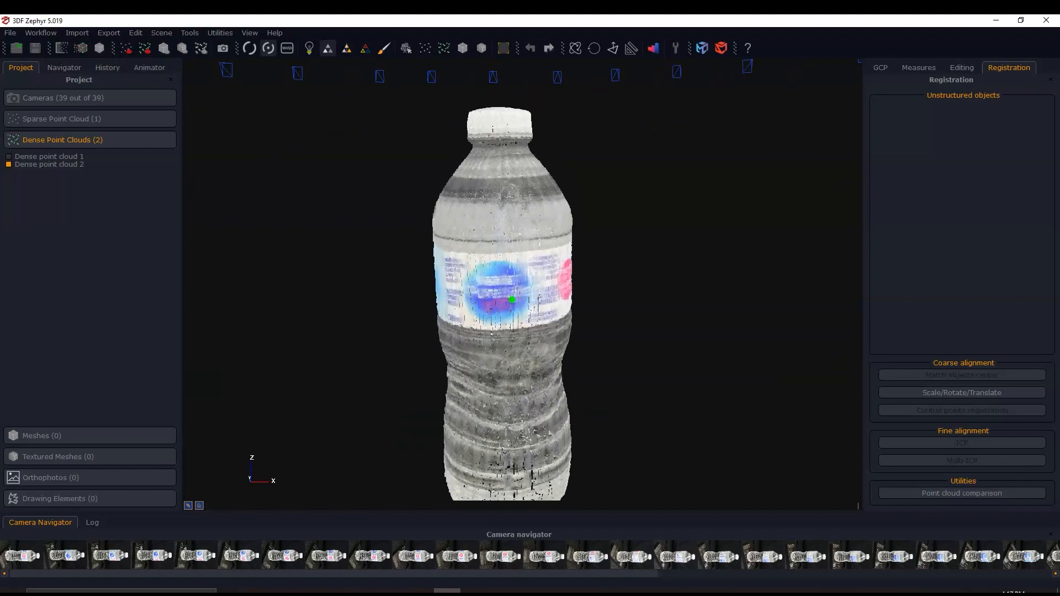
middle_drag(535, 289, 526, 305)
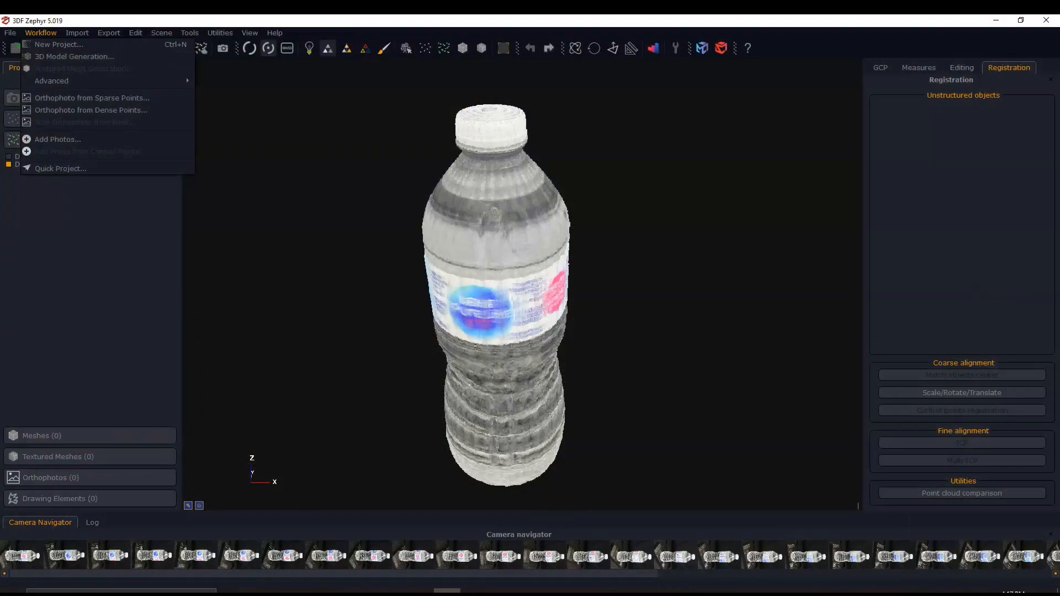
- Extract a mesh from Dense point cloud 2 using all cameras and the Close Range category with the Default preset
mouse_move(105, 81)
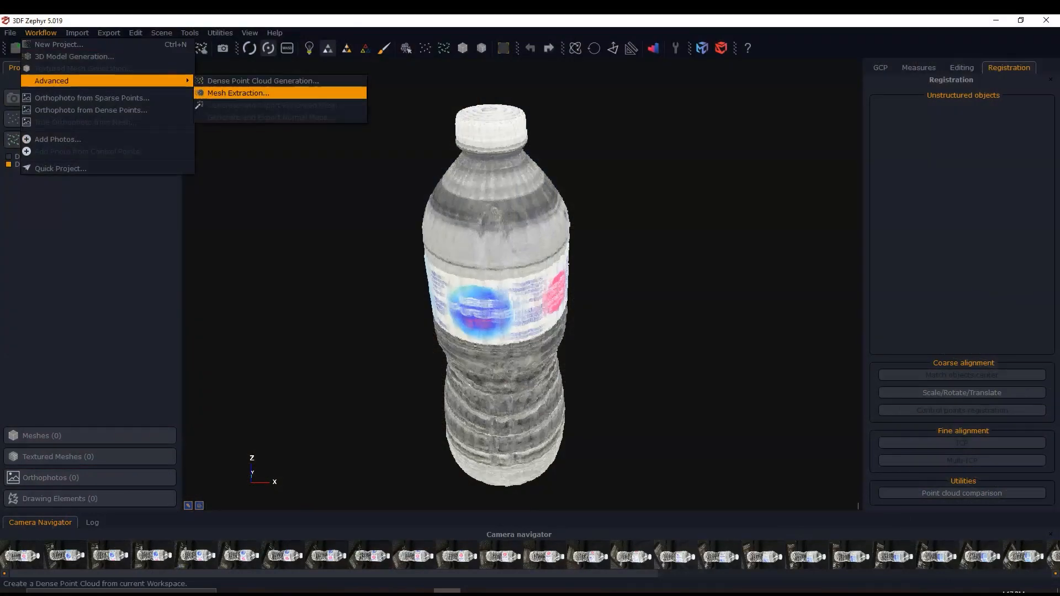
click(238, 93)
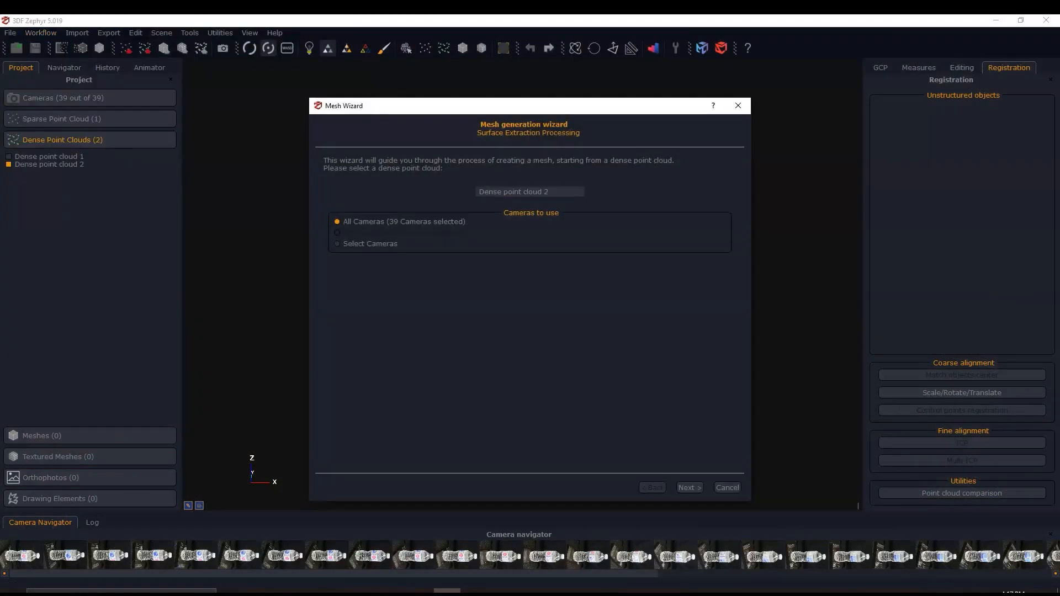
click(690, 488)
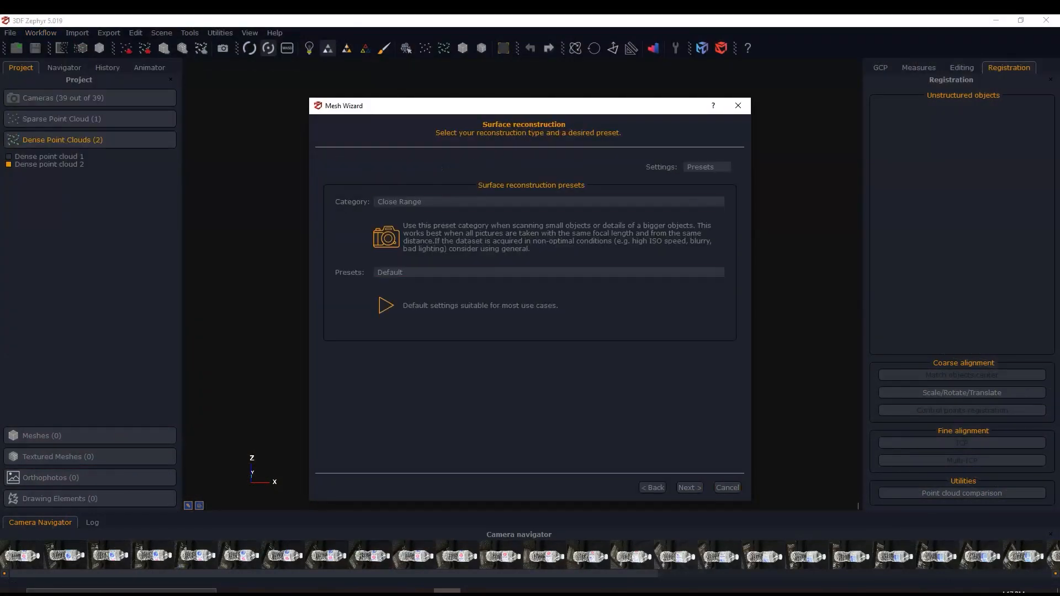
click(690, 488)
click(530, 163)
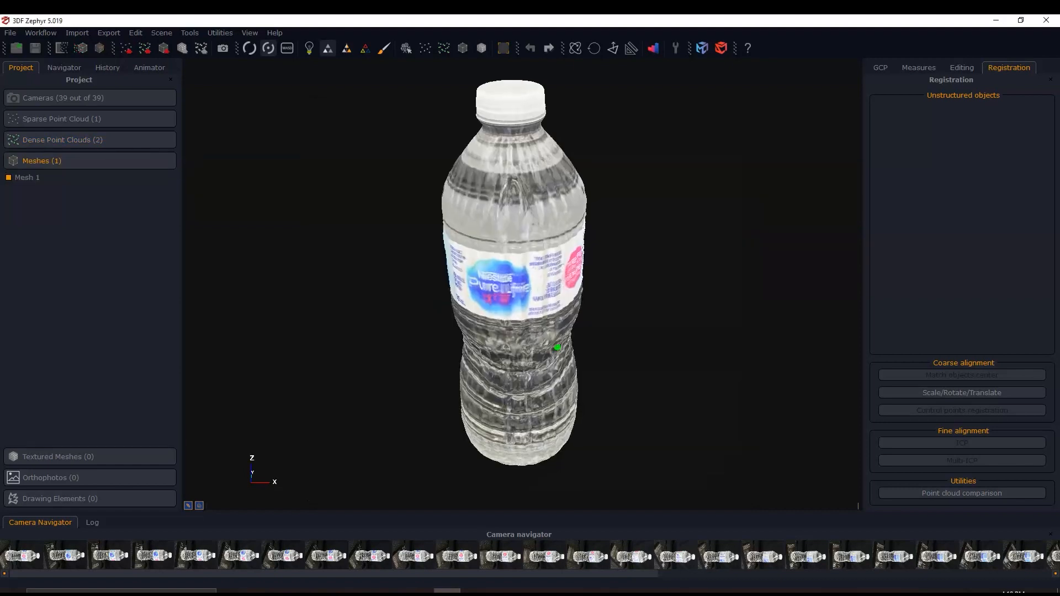
- Examine the extracted mesh around the bottle and close up at its label and ribbed lower body
drag(488, 349, 530, 348)
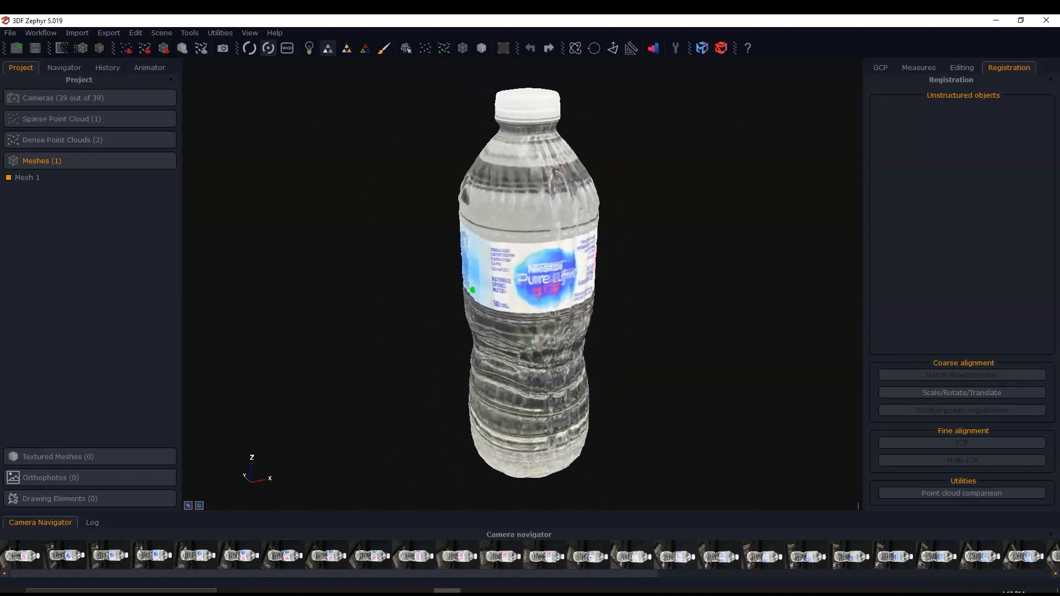
drag(473, 288, 666, 297)
drag(499, 305, 585, 305)
drag(527, 305, 491, 305)
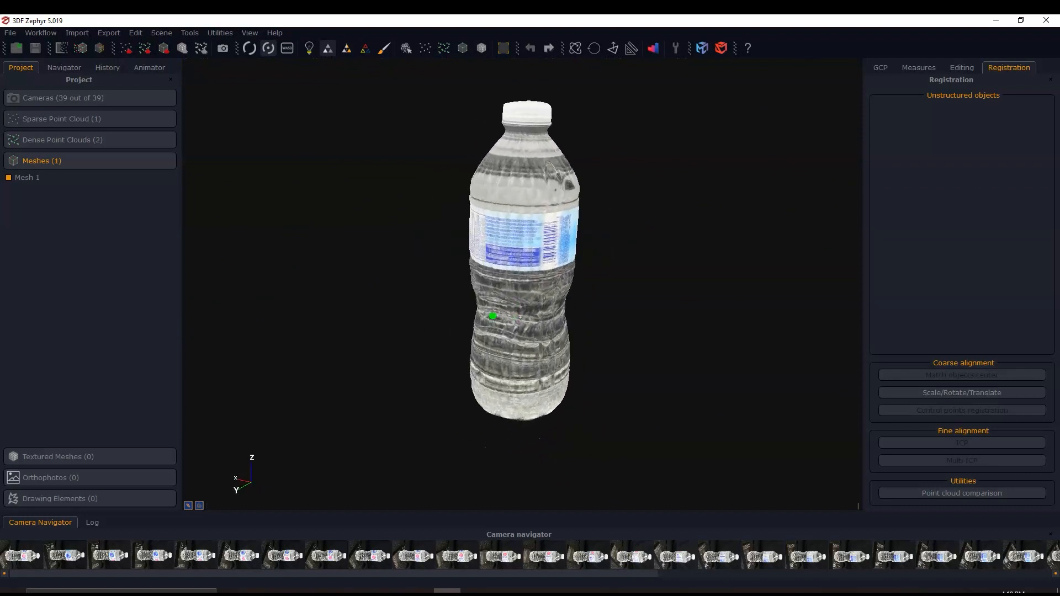
scroll(522, 293, up, 6)
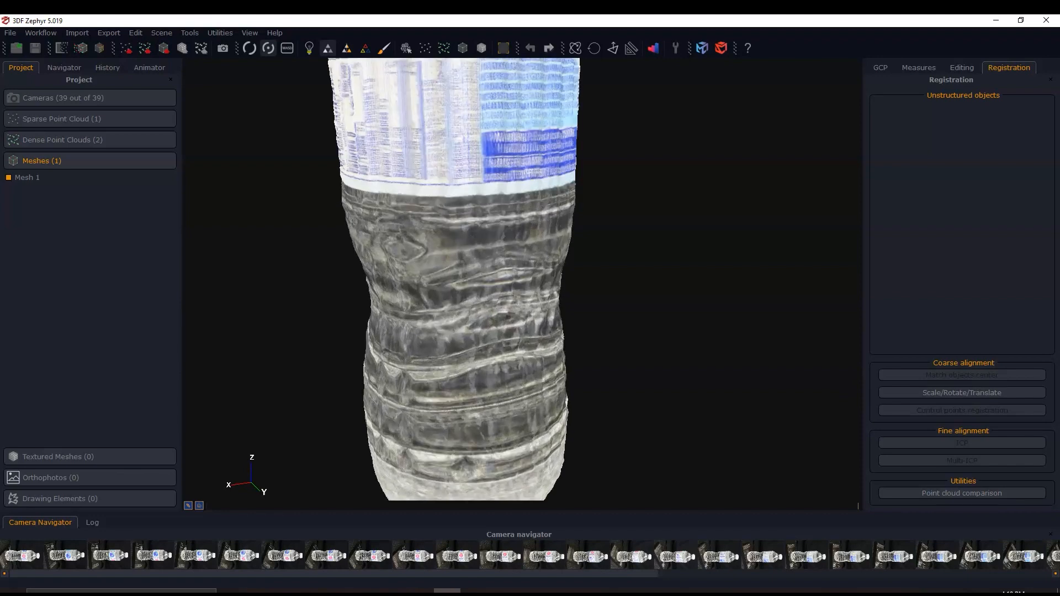
middle_drag(516, 221, 529, 309)
scroll(519, 299, down, 5)
drag(469, 270, 524, 268)
middle_drag(464, 262, 522, 292)
mouse_move(509, 280)
mouse_down()
mouse_move(508, 312)
mouse_move(510, 251)
mouse_move(509, 277)
mouse_up()
middle_drag(509, 276, 499, 324)
mouse_move(500, 227)
mouse_down()
mouse_move(500, 326)
mouse_move(500, 229)
mouse_up()
- Examine the whole mesh from a distance among the cameras and check the label's other side
scroll(503, 240, down, 3)
scroll(503, 276, down, 1)
drag(485, 306, 548, 305)
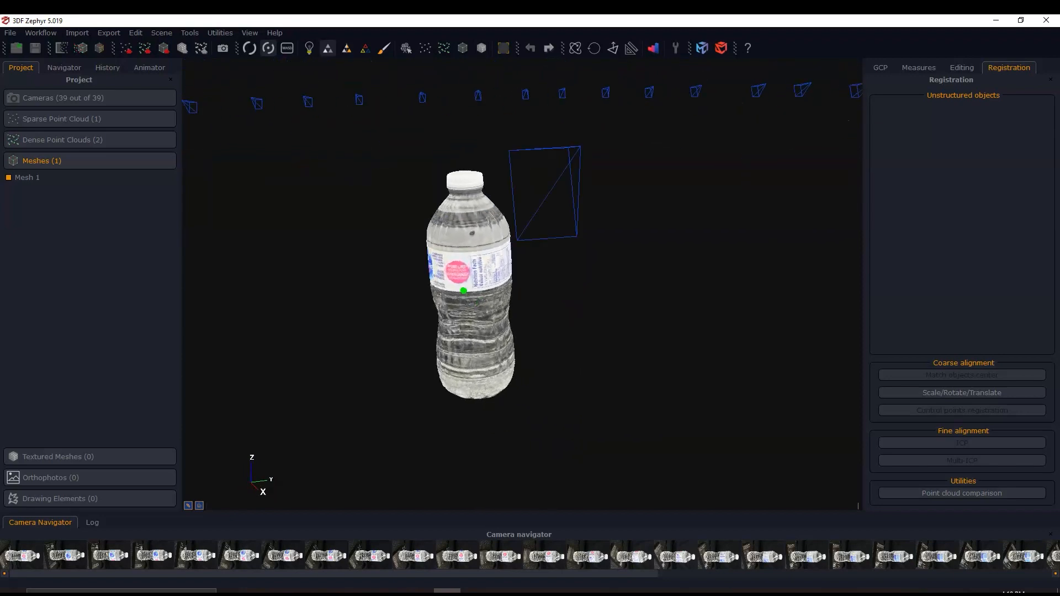
middle_drag(469, 298, 530, 296)
drag(530, 297, 558, 297)
mouse_move(558, 297)
middle_down()
mouse_move(531, 311)
mouse_move(549, 309)
middle_up()
scroll(530, 310, up, 3)
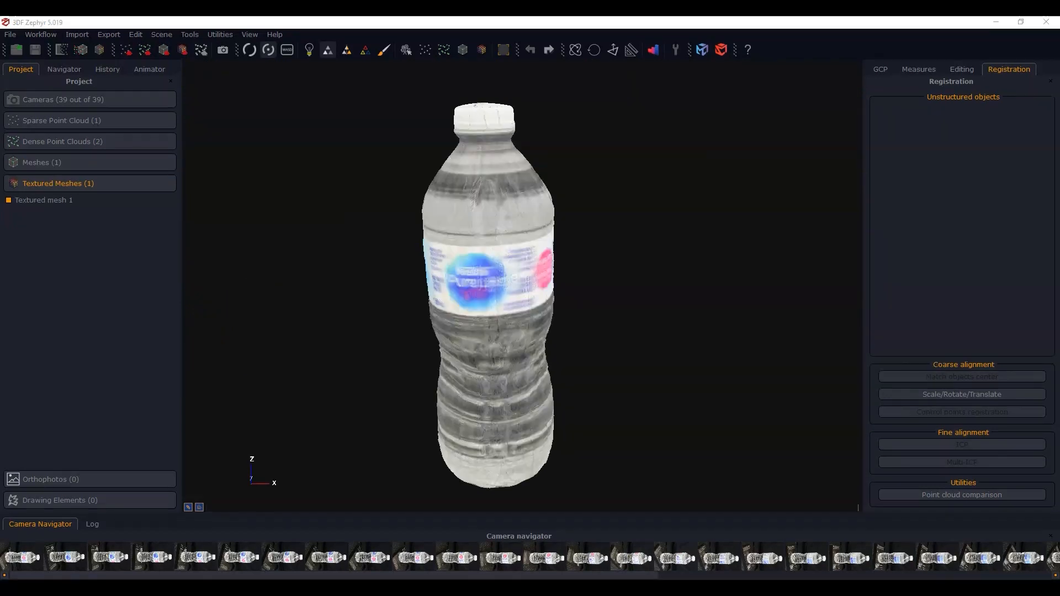
scroll(508, 290, down, 3)
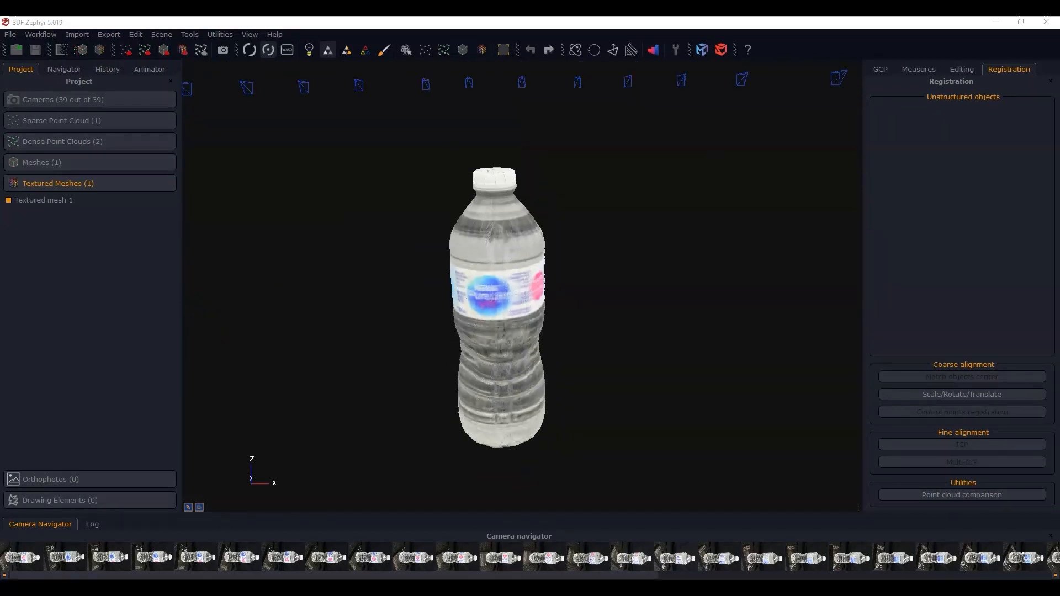
- Examine the textured mesh within the ring of camera positions and closer up at its label
drag(493, 267, 533, 268)
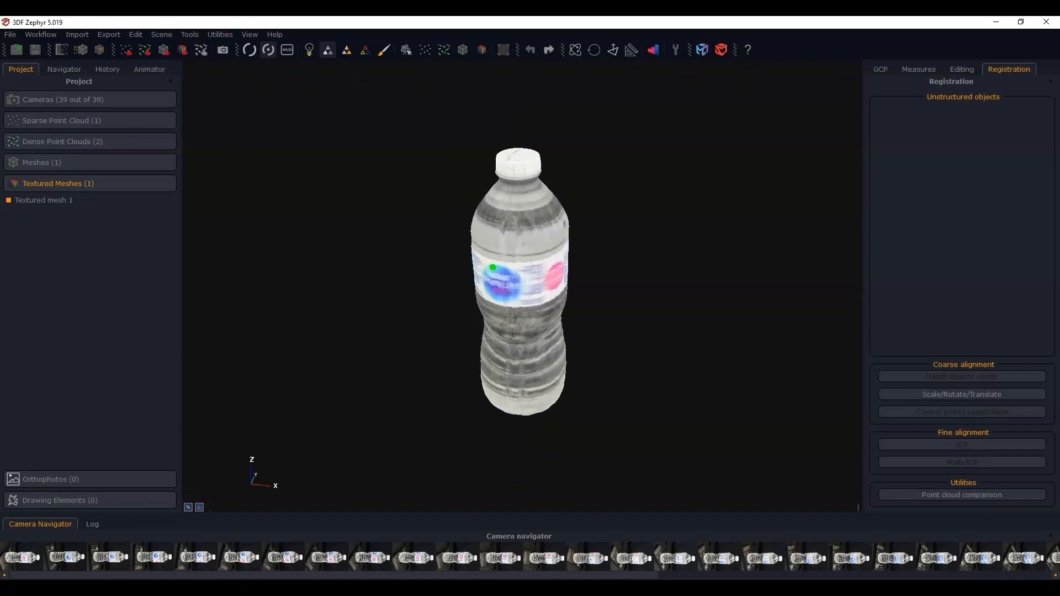
scroll(502, 279, down, 5)
middle_drag(500, 277, 509, 299)
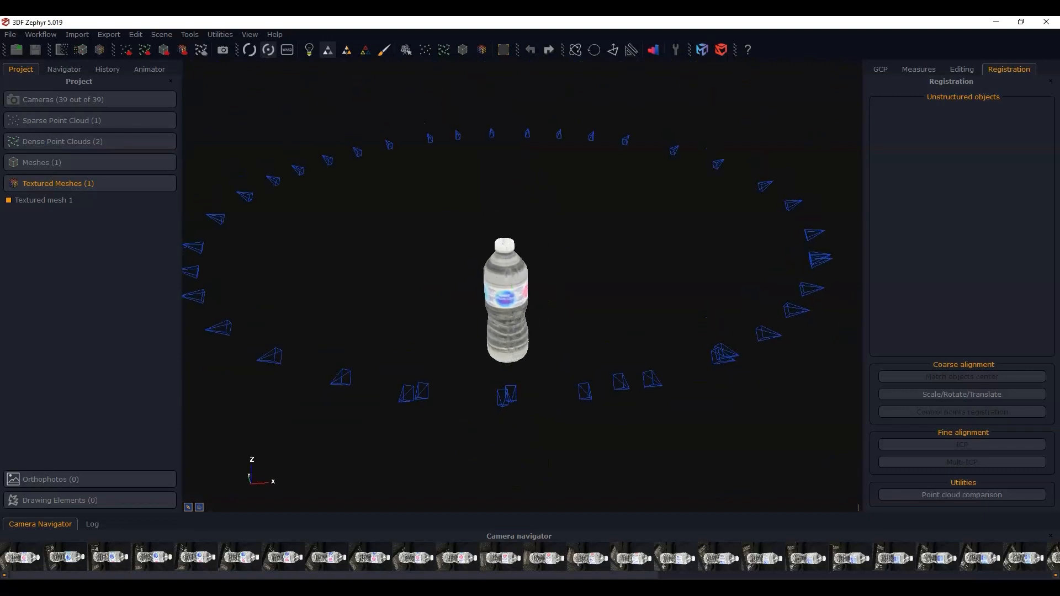
drag(510, 299, 508, 326)
middle_drag(508, 320, 527, 304)
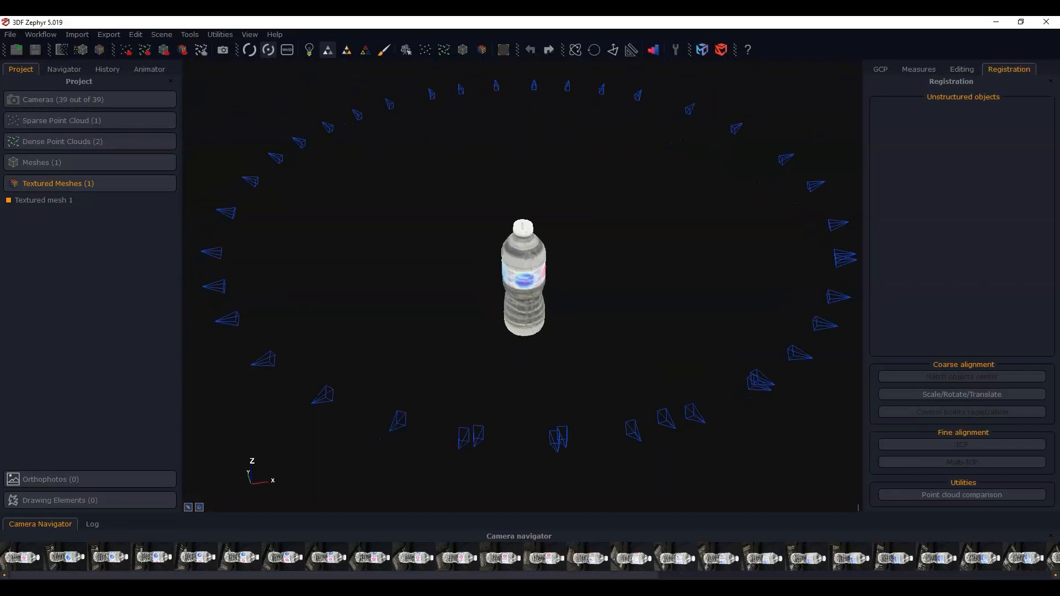
mouse_move(530, 301)
mouse_down()
mouse_move(583, 301)
mouse_move(562, 301)
mouse_move(554, 282)
mouse_move(522, 287)
mouse_move(534, 287)
mouse_up()
scroll(560, 301, up, 4)
scroll(554, 287, up, 4)
middle_drag(525, 307, 532, 283)
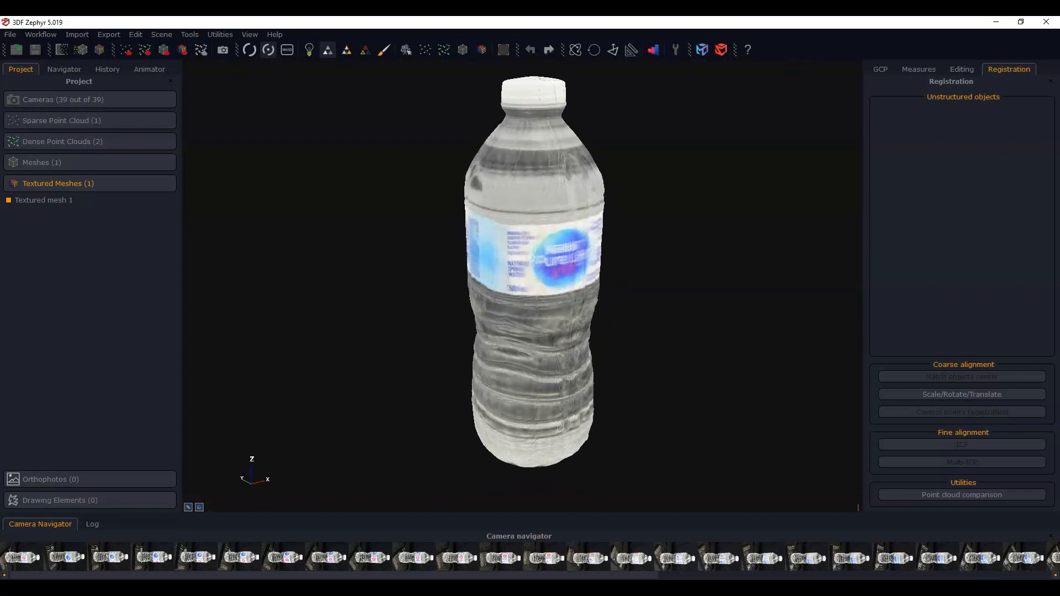
- Examine the textured bottle from the side and from above, checking its cap, shoulder and ribbed body
mouse_move(510, 327)
mouse_down()
mouse_move(591, 312)
mouse_move(461, 332)
mouse_move(505, 327)
mouse_up()
scroll(508, 262, down, 2)
drag(509, 260, 544, 260)
drag(544, 259, 508, 261)
scroll(531, 258, down, 2)
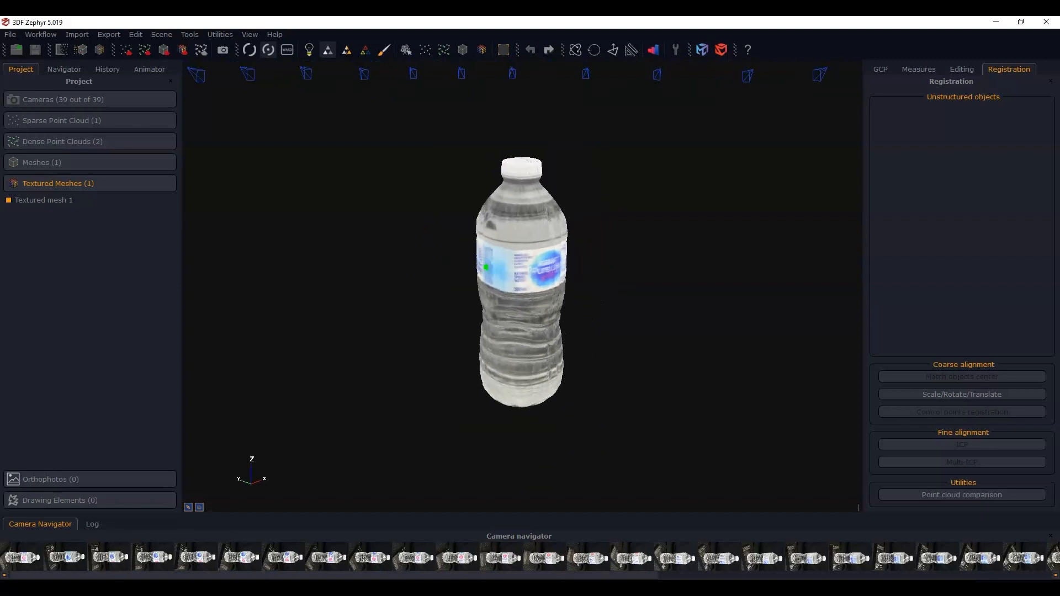
middle_drag(529, 254, 540, 253)
drag(541, 252, 544, 287)
middle_drag(522, 182, 529, 265)
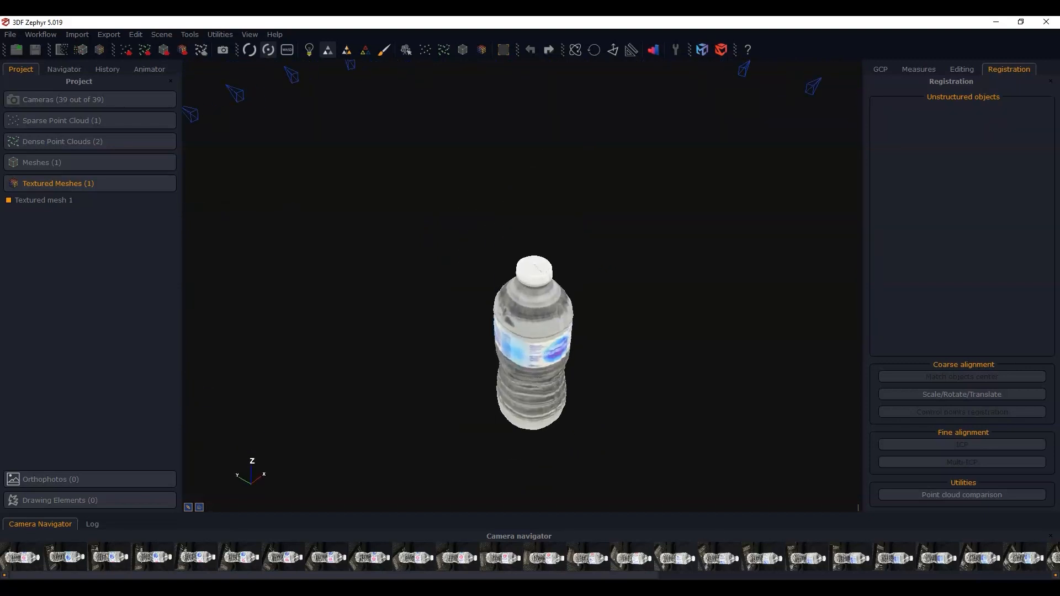
scroll(529, 265, up, 5)
middle_drag(548, 336, 526, 224)
middle_drag(534, 308, 535, 262)
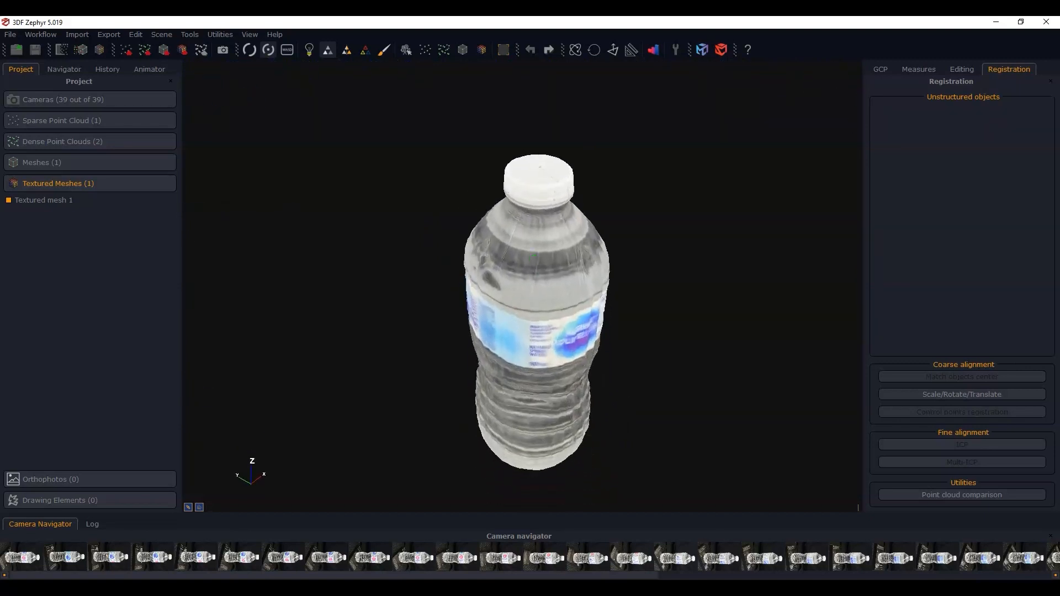
drag(547, 328, 547, 298)
middle_drag(549, 363, 541, 311)
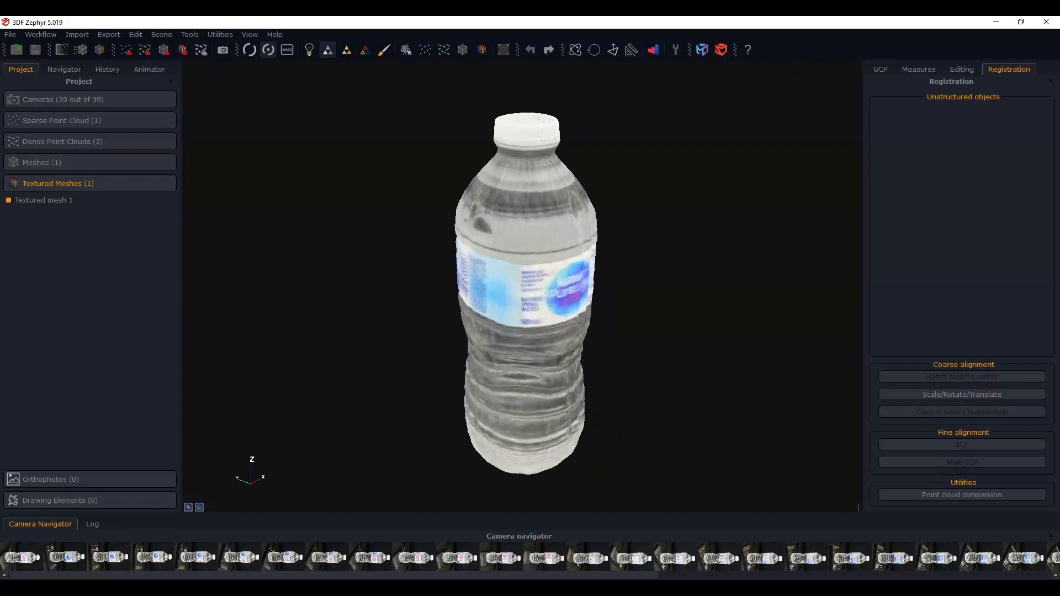